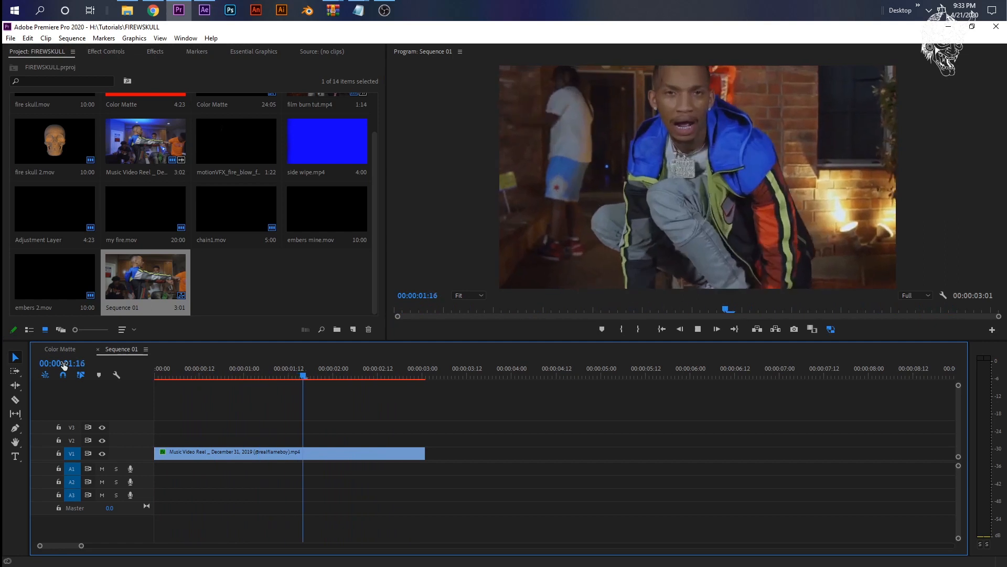
# Step: Play Sequence 01 from the beginning and review the shot to find the moment to freeze
pyautogui.press('space')
pyautogui.click(209, 371)
pyautogui.press('space')
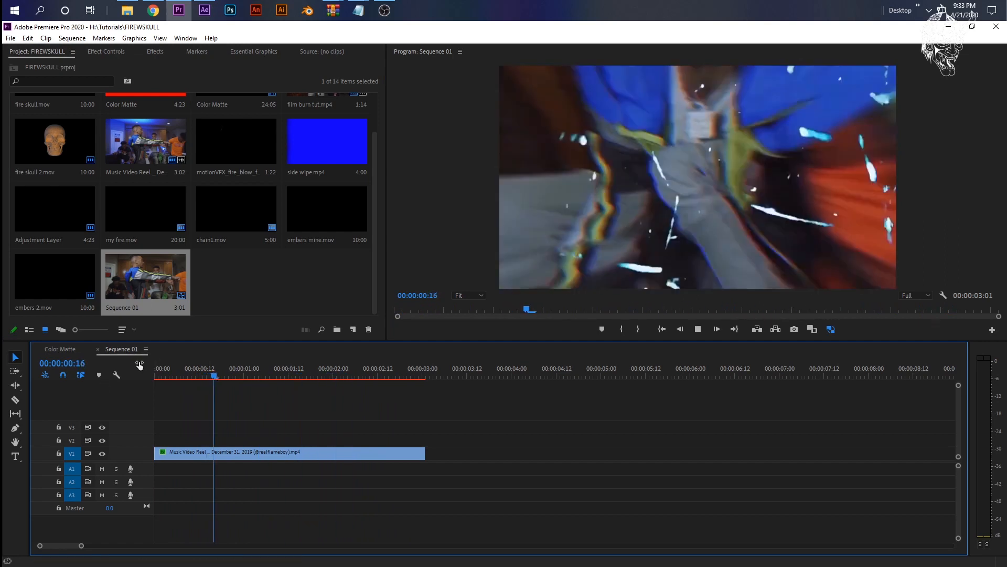
pyautogui.press('space')
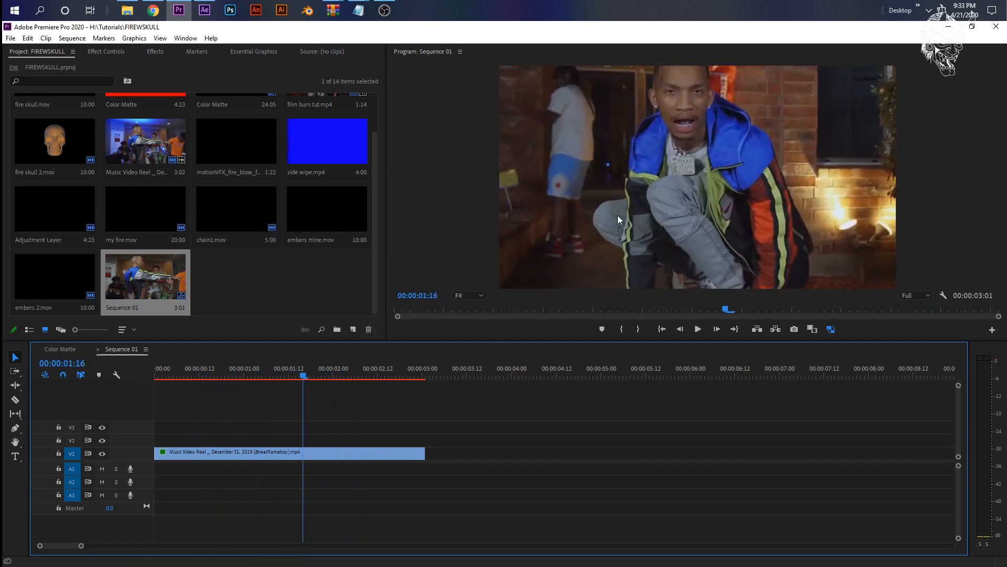
pyautogui.click(157, 369)
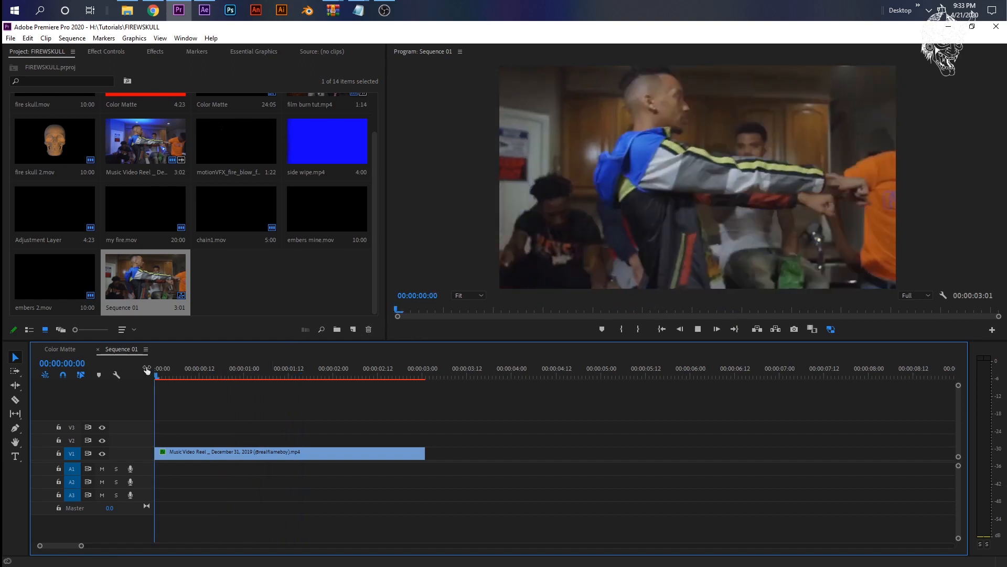
pyautogui.press('space')
pyautogui.press('space')
# Step: Split the music video clip on V1 at 00:00:01:09
pyautogui.moveTo(313, 373); pyautogui.dragTo(278, 373)
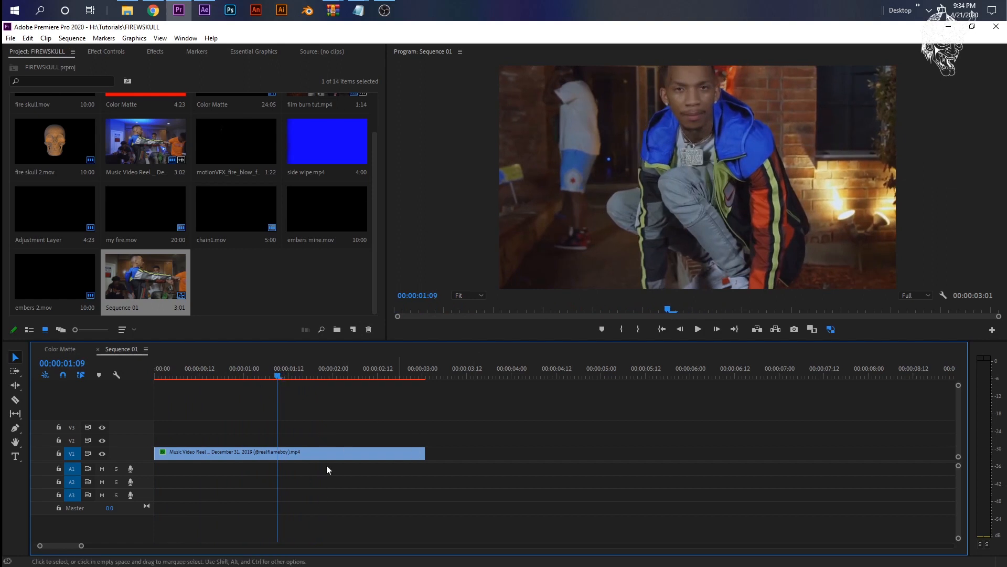
pyautogui.click(305, 454)
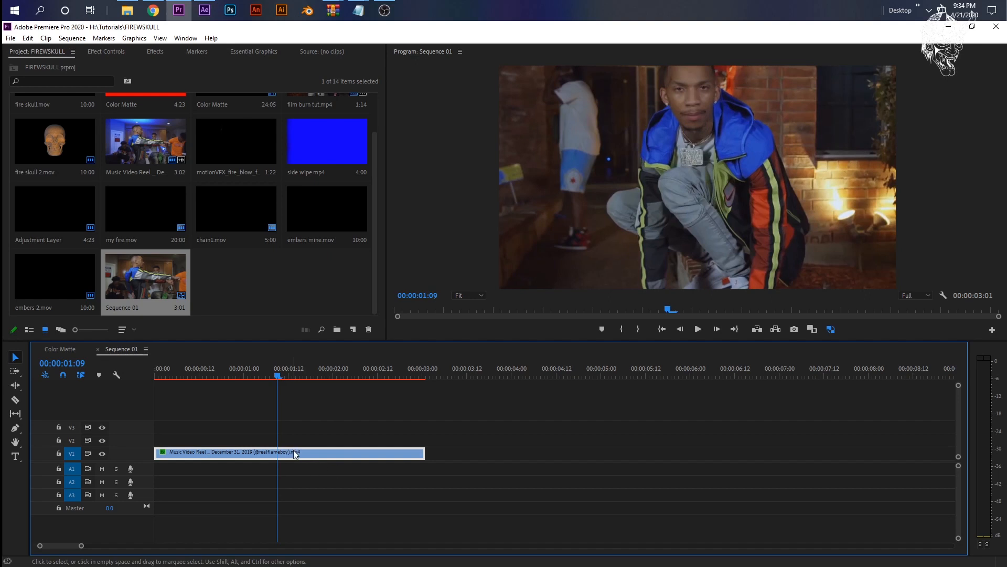
pyautogui.hotkey('ctrl', 'k')
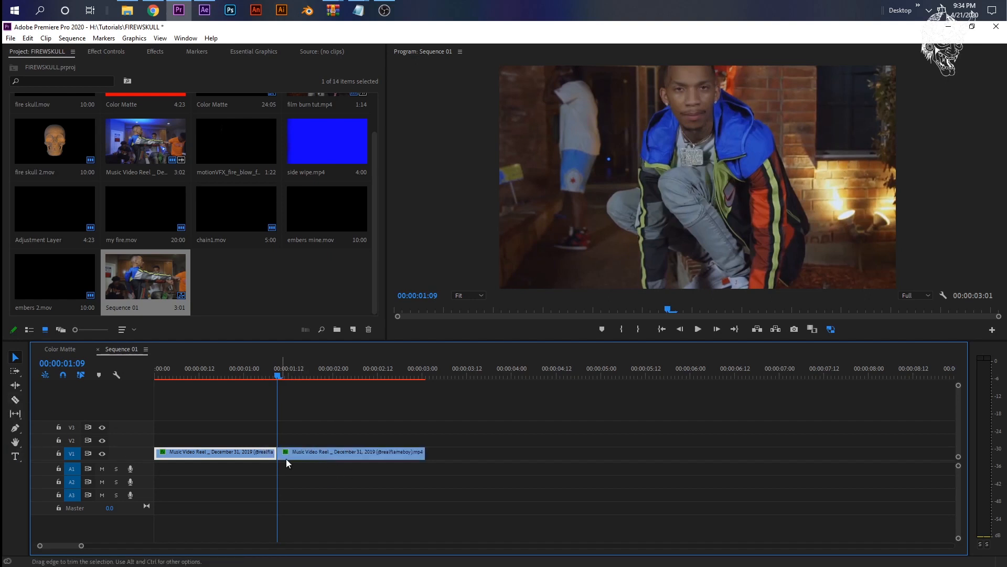
pyautogui.click(20, 401)
pyautogui.click(16, 357)
# Step: Duplicate the second segment of the music video onto V2 directly above itself and add a frame hold to the copy
pyautogui.click(368, 454)
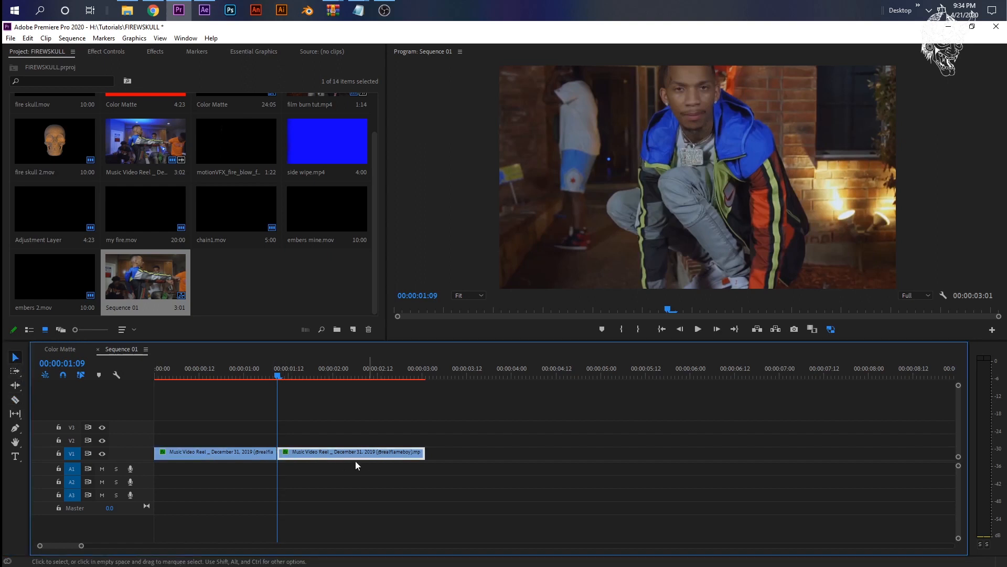
pyautogui.moveTo(326, 454); pyautogui.dragTo(329, 437)
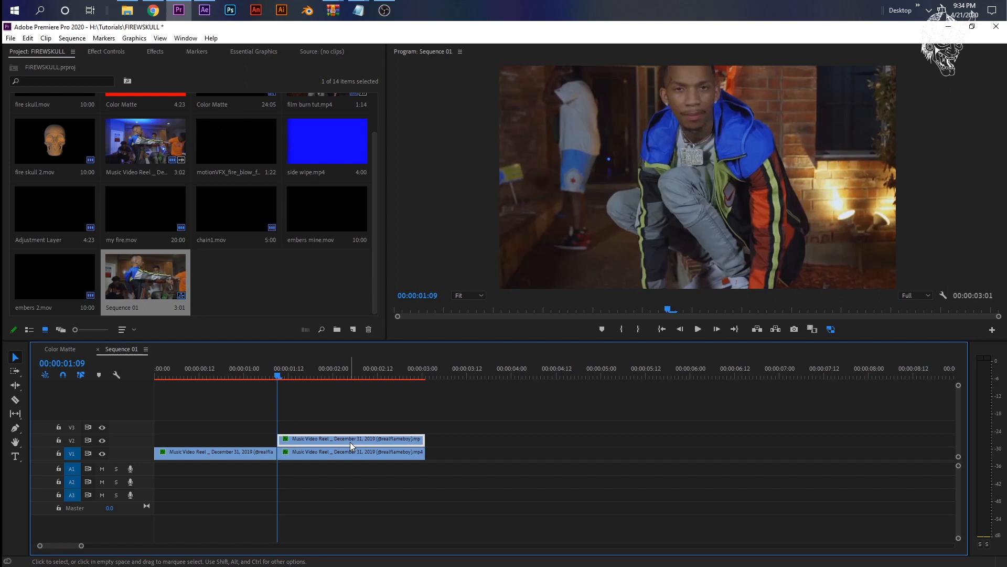
pyautogui.rightClick(351, 442)
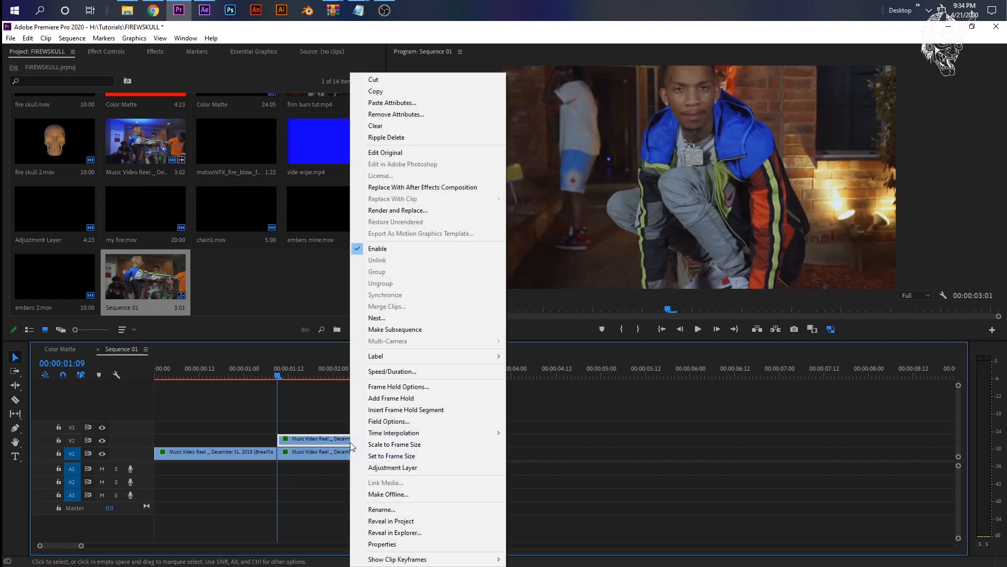
pyautogui.click(418, 400)
pyautogui.click(256, 377)
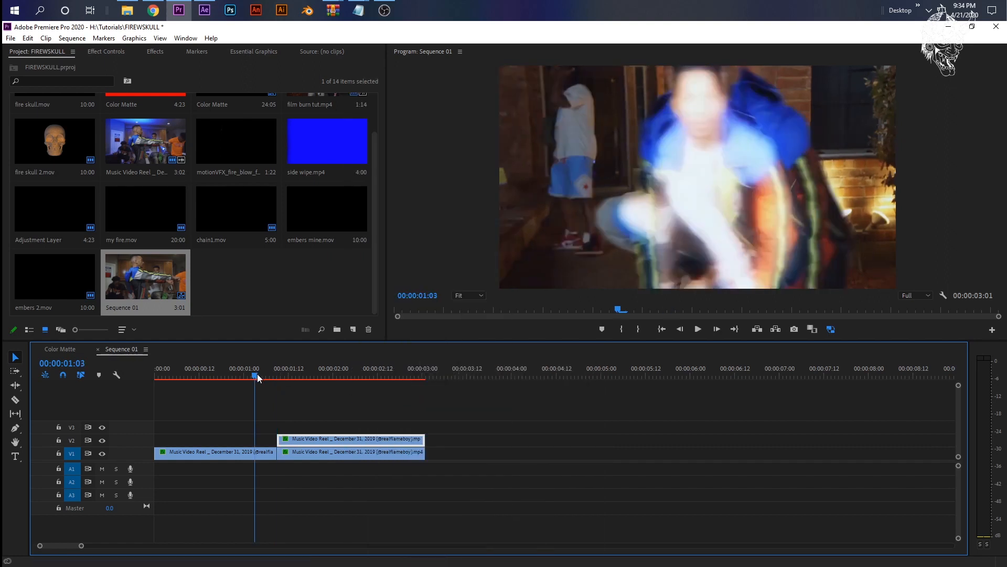
pyautogui.press('space')
pyautogui.click(257, 366)
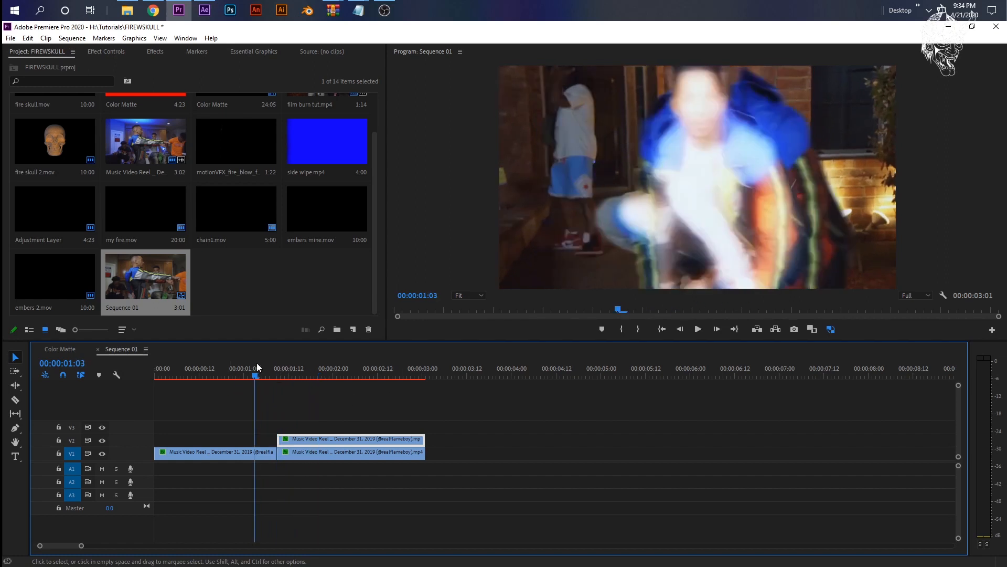
pyautogui.press('space')
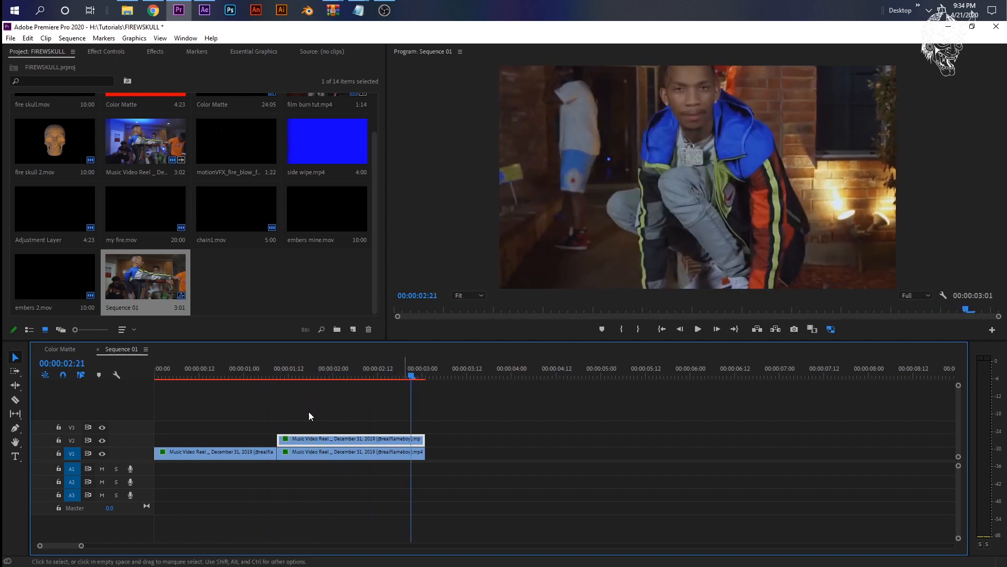
# Step: Move the second V1 segment so it starts where the frozen clip on V2 ends
pyautogui.click(304, 452)
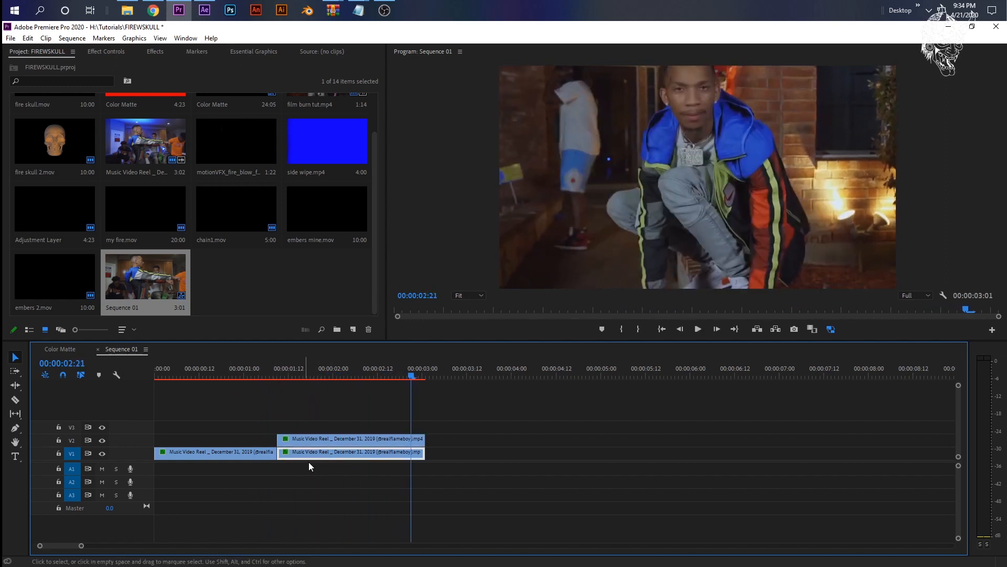
pyautogui.moveTo(314, 461); pyautogui.dragTo(463, 449)
pyautogui.click(247, 372)
pyautogui.press('space')
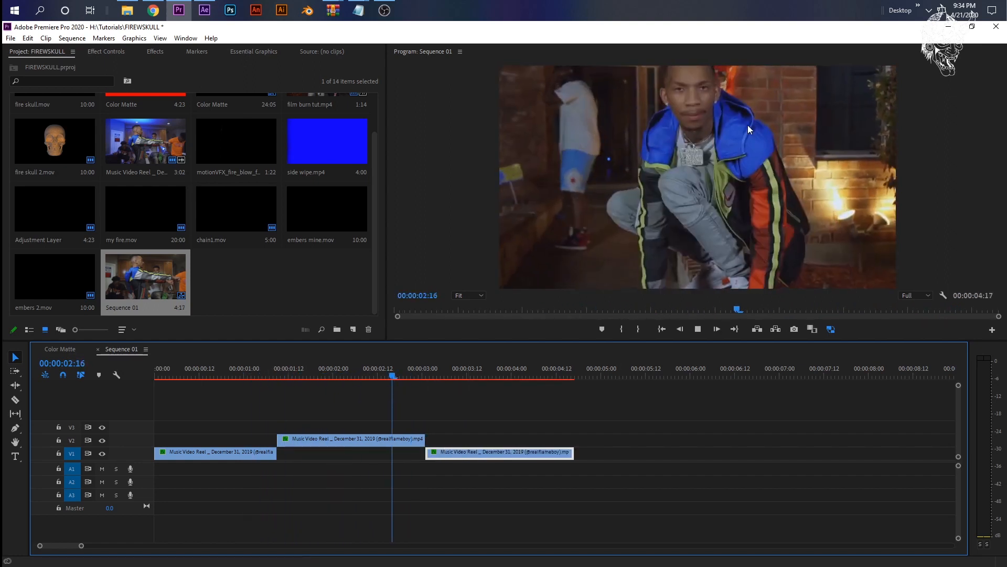
# Step: Review the transitions between the opening footage, the frozen clip on V2 and the resumed footage
pyautogui.click(279, 373)
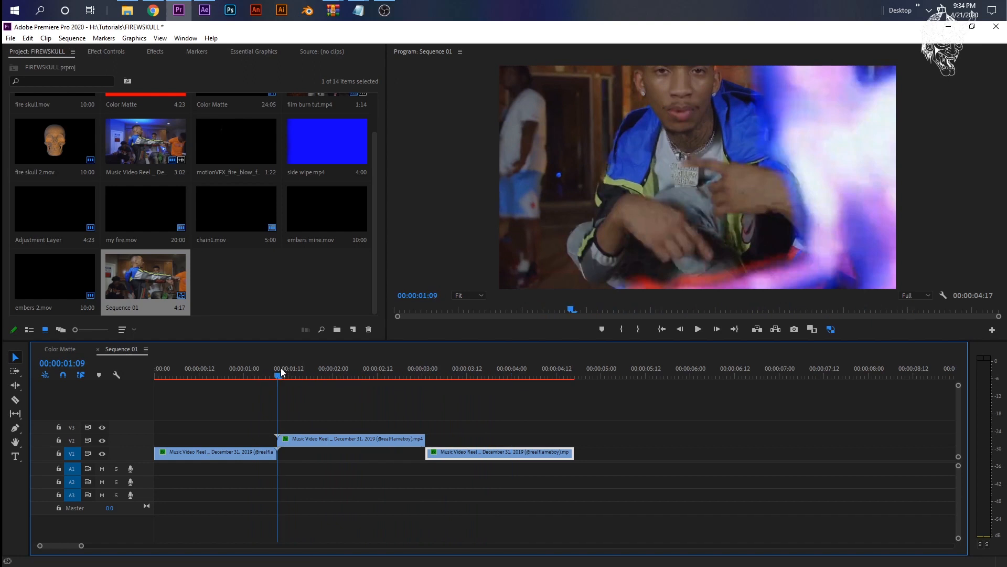
pyautogui.moveTo(285, 377)
pyautogui.mouseDown()
pyautogui.moveTo(328, 377)
pyautogui.moveTo(270, 389)
pyautogui.moveTo(300, 390)
pyautogui.moveTo(282, 396)
pyautogui.mouseUp()
pyautogui.click(338, 441)
pyautogui.click(313, 370)
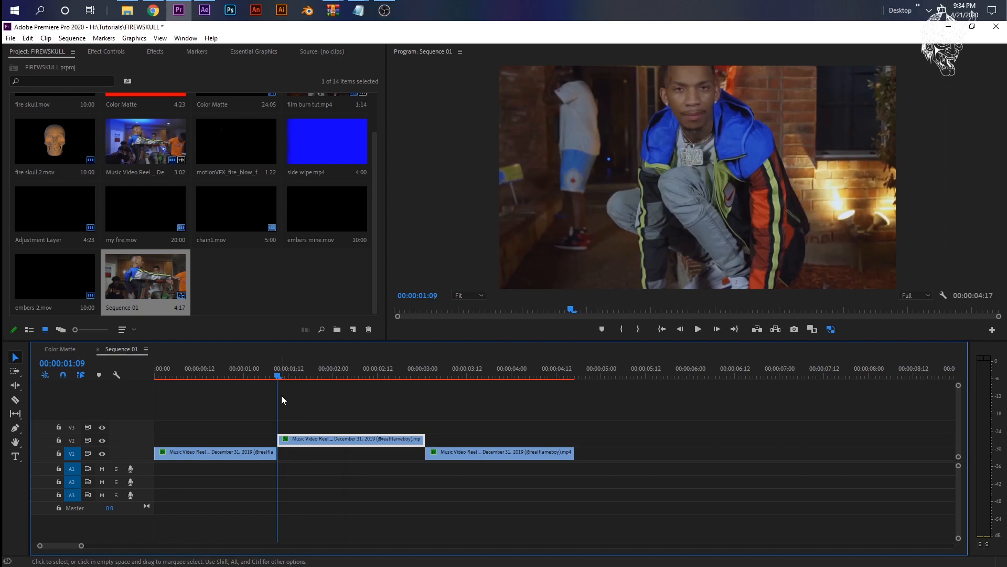
pyautogui.press('space')
pyautogui.click(266, 398)
pyautogui.click(214, 369)
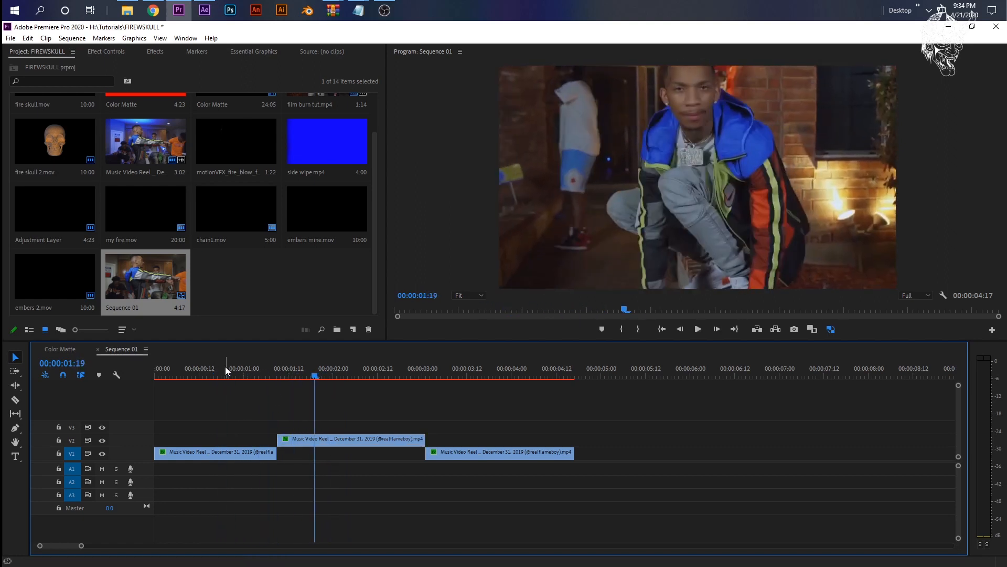
pyautogui.moveTo(225, 370); pyautogui.dragTo(83, 380)
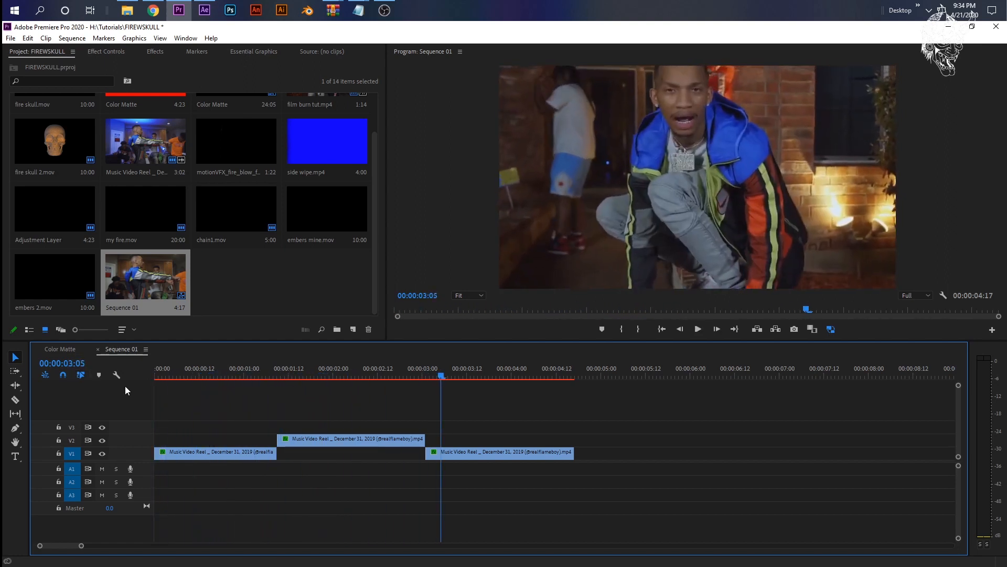
# Step: Place fire skull 2.mov on a new V4 track starting at 00:00:01:09
pyautogui.click(268, 368)
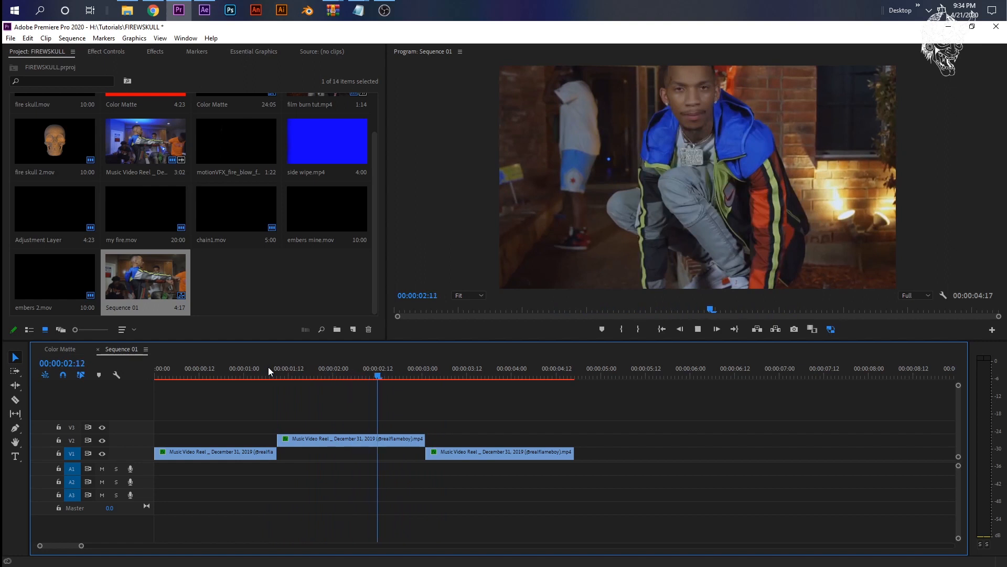
pyautogui.moveTo(275, 378); pyautogui.dragTo(282, 372)
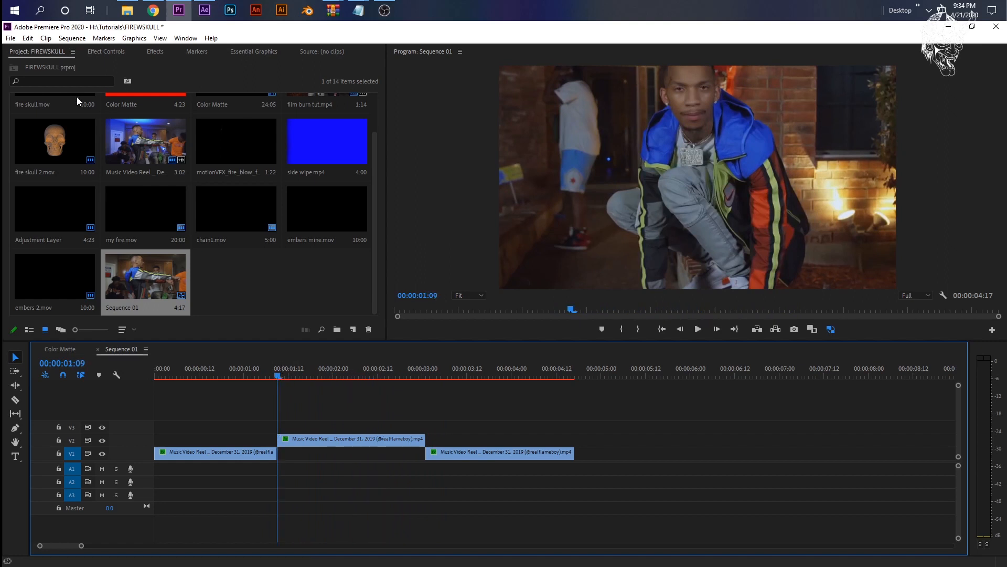
pyautogui.moveTo(61, 141); pyautogui.dragTo(279, 412)
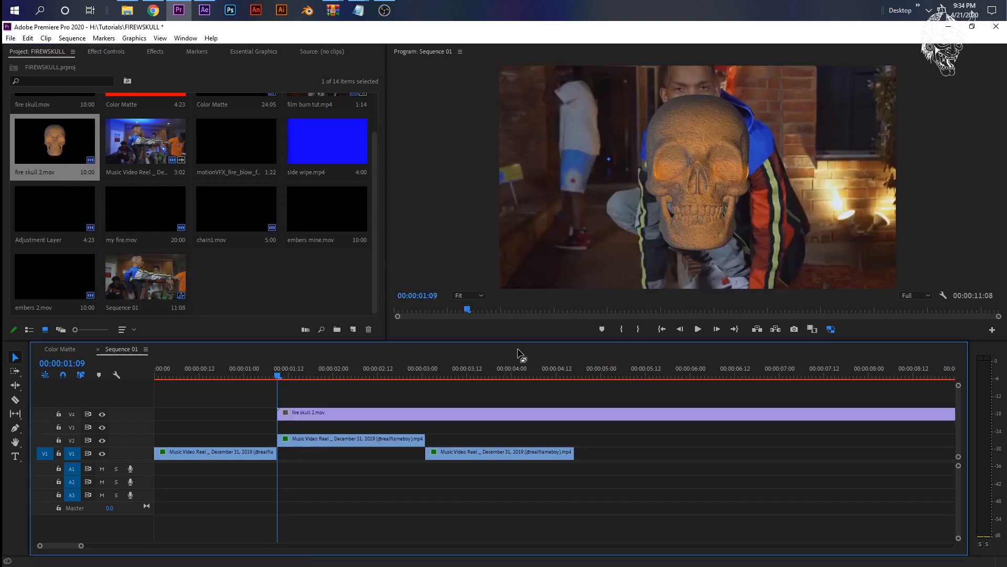
# Step: Fit the skull over the man's face with scale 56, position 930, 121 and rotation -4°, and check the playback
pyautogui.click(106, 51)
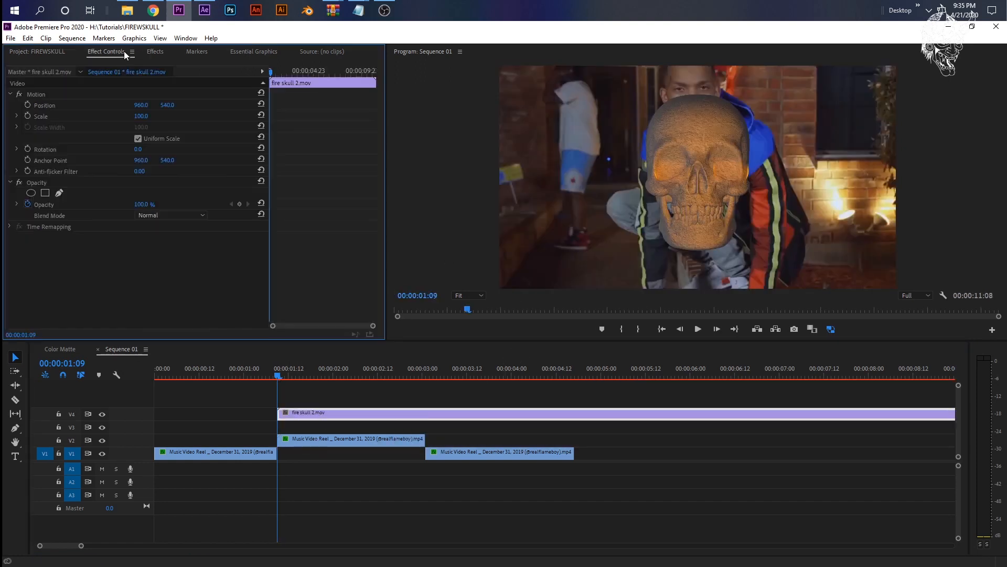
pyautogui.moveTo(142, 116); pyautogui.dragTo(166, 108)
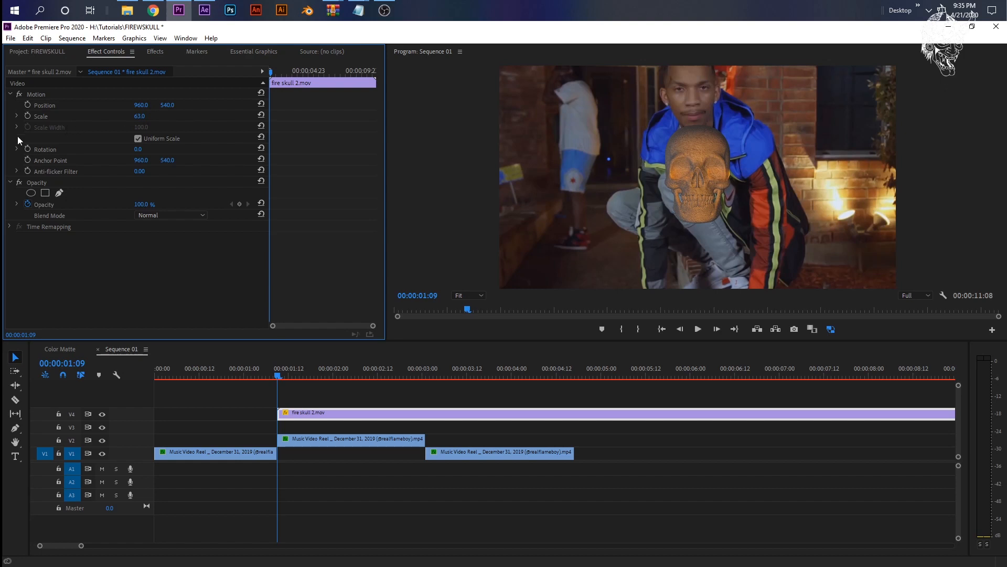
pyautogui.moveTo(167, 105); pyautogui.dragTo(137, 149)
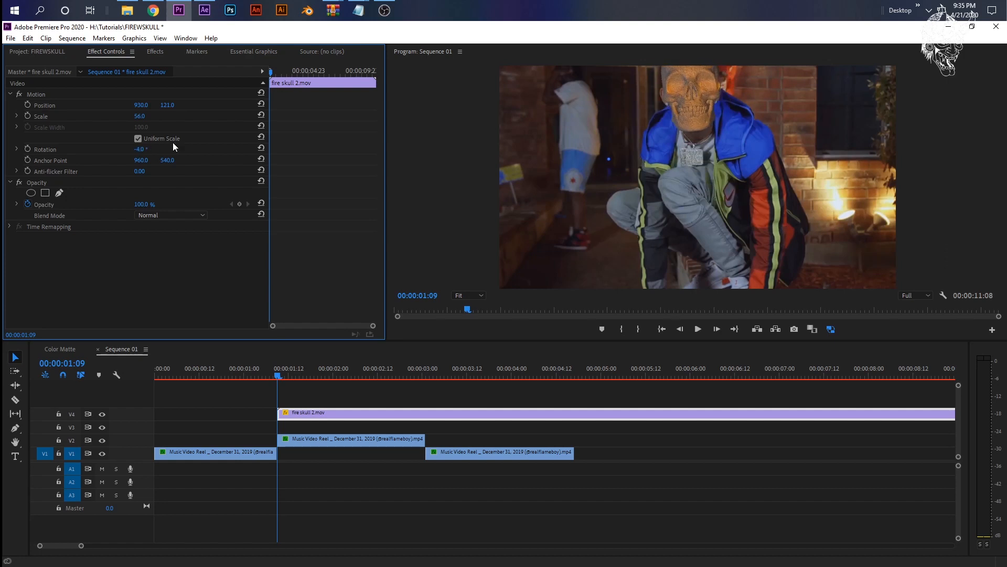
pyautogui.click(258, 368)
pyautogui.press('space')
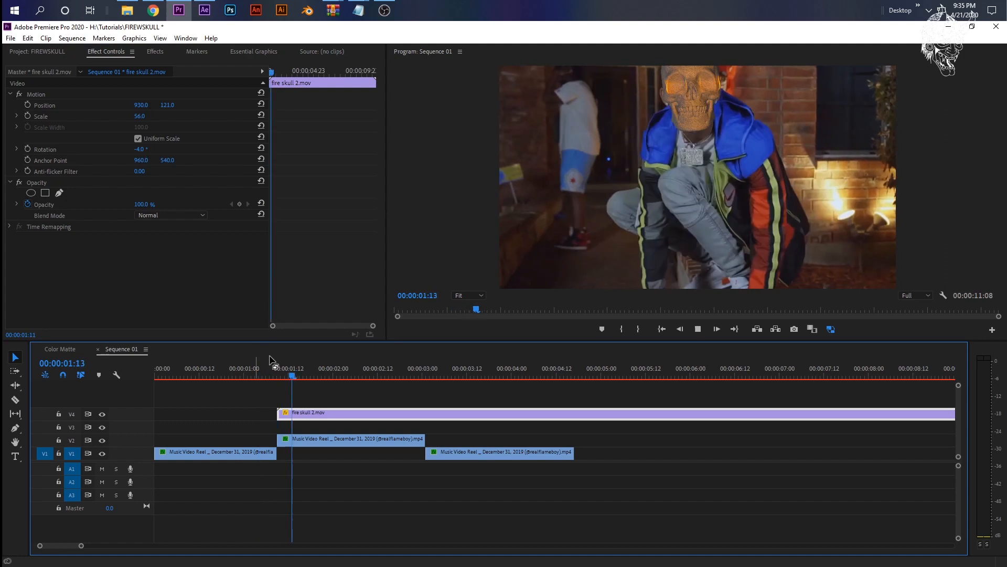
pyautogui.press('space')
pyautogui.press('space')
pyautogui.press('space')
# Step: Try speeding up the fire skull 2.mov clip to 300%, and undo the speed change
pyautogui.click(270, 375)
pyautogui.rightClick(431, 417)
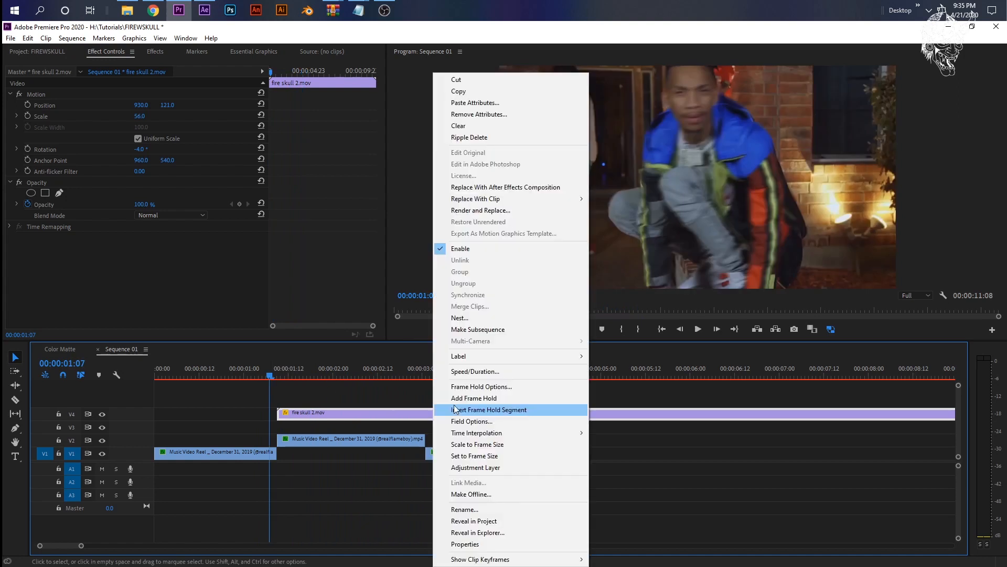
pyautogui.click(358, 407)
pyautogui.rightClick(367, 417)
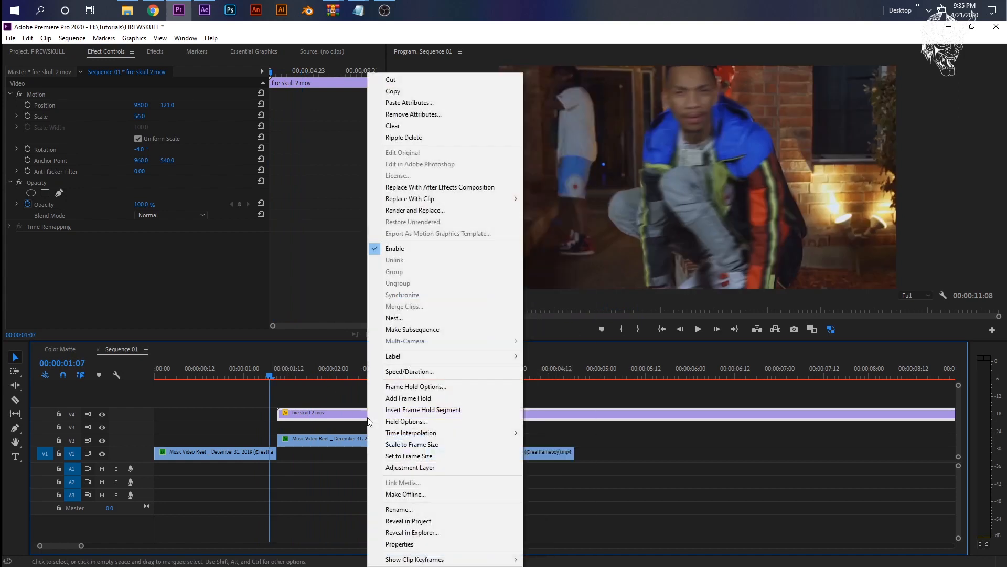
pyautogui.click(429, 367)
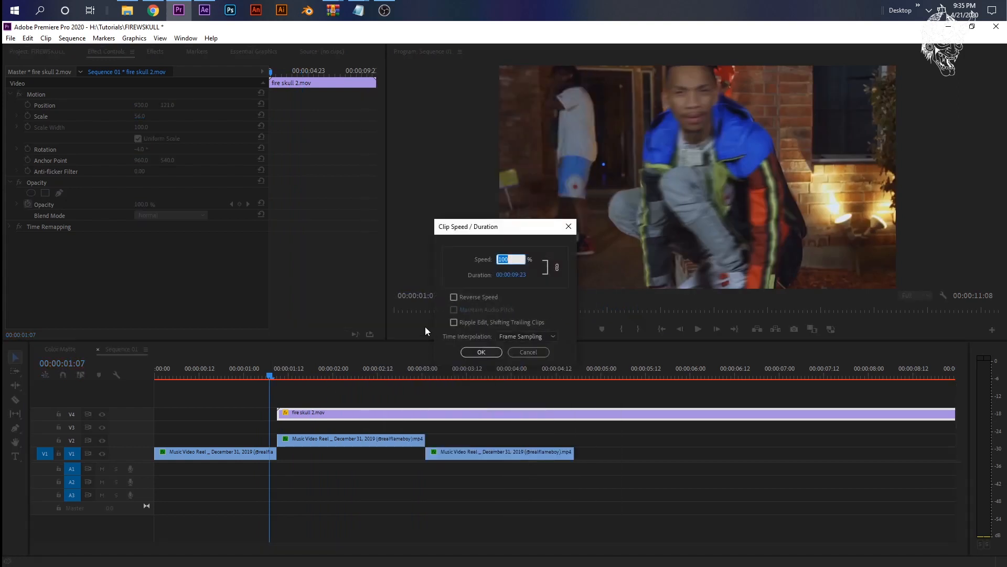
pyautogui.write('300')
pyautogui.click(482, 352)
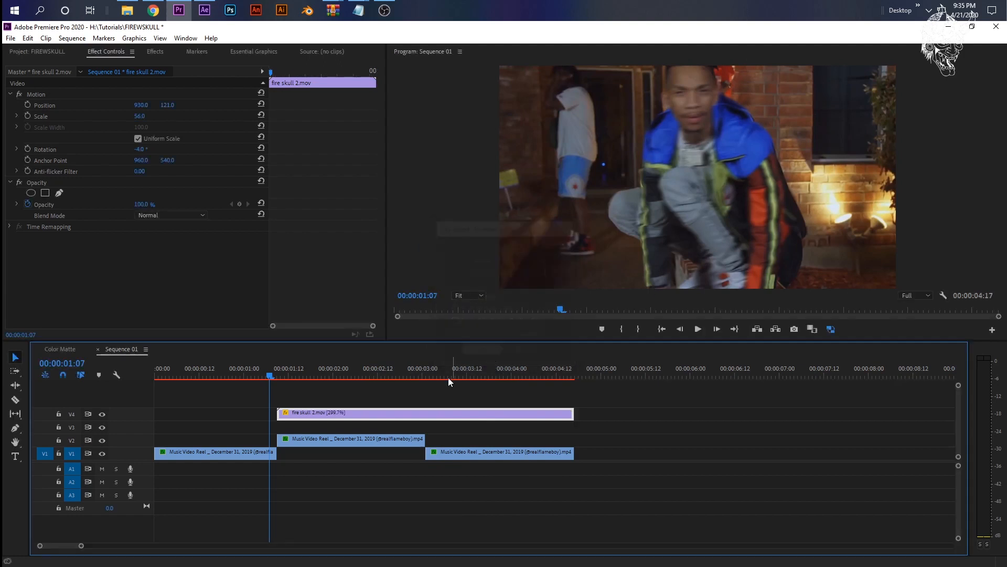
pyautogui.press('space')
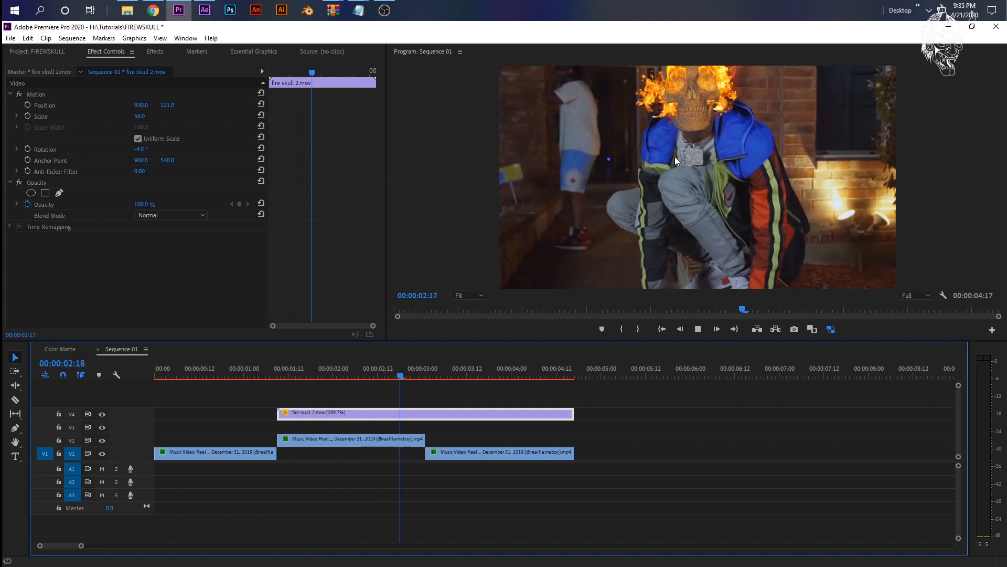
pyautogui.press('space')
pyautogui.click(280, 386)
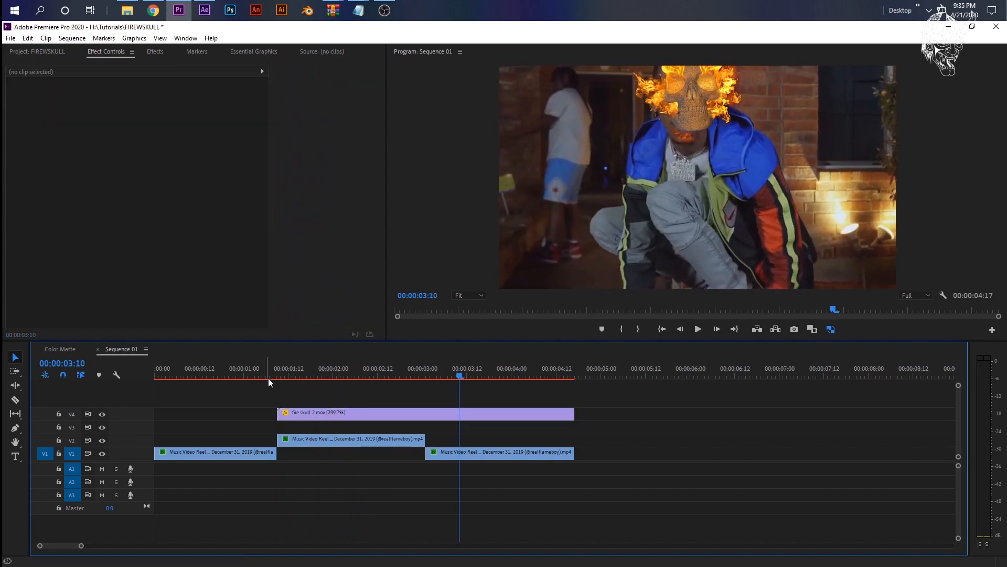
pyautogui.click(266, 375)
pyautogui.hotkey('ctrl', 'z')
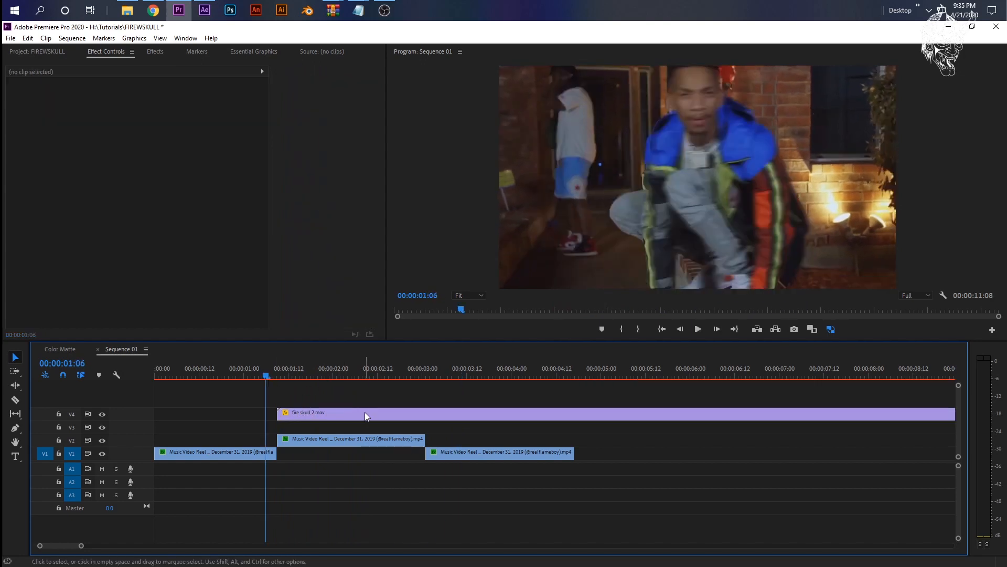
# Step: Cut fire skull 2.mov at 00:00:02:21 and delete the portion before the cut
pyautogui.click(287, 365)
pyautogui.moveTo(287, 366); pyautogui.dragTo(412, 401)
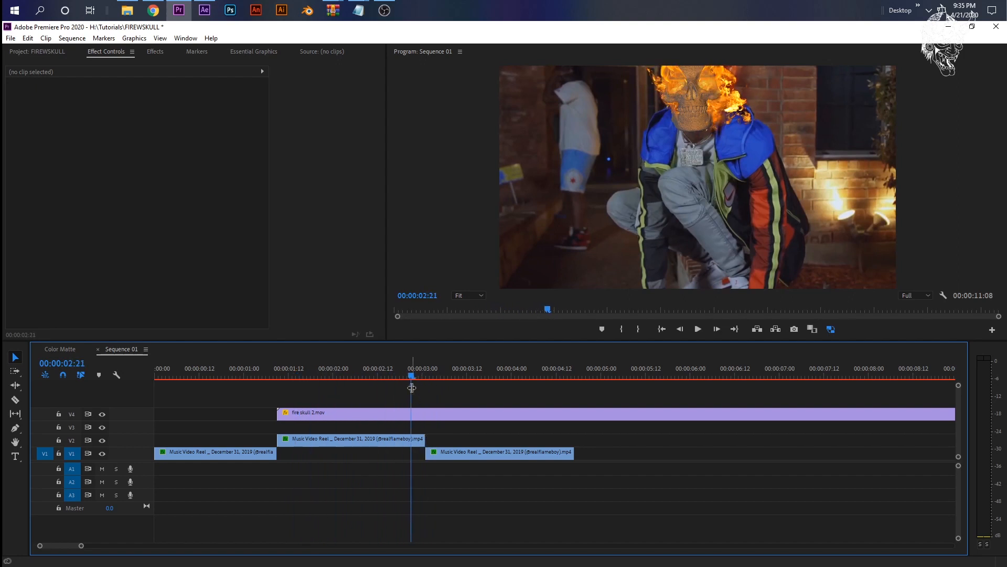
pyautogui.click(417, 411)
pyautogui.hotkey('ctrl', 'k')
pyautogui.press('Delete')
# Step: Move the trimmed fire skull 2.mov clip to V3 so it starts at 00:00:01:09, and play it back
pyautogui.moveTo(429, 414); pyautogui.dragTo(298, 427)
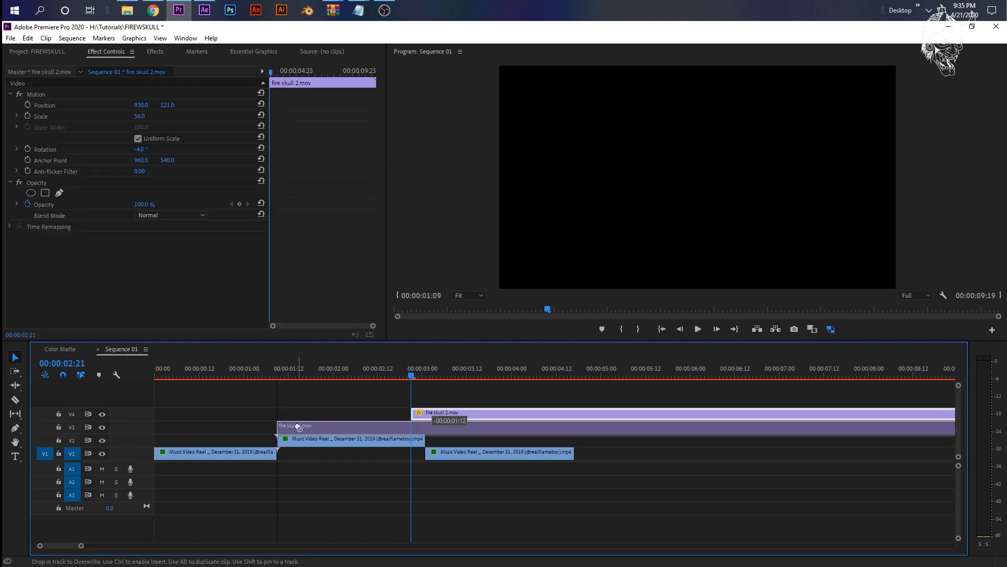
pyautogui.click(260, 367)
pyautogui.moveTo(262, 360); pyautogui.dragTo(243, 390)
pyautogui.press('space')
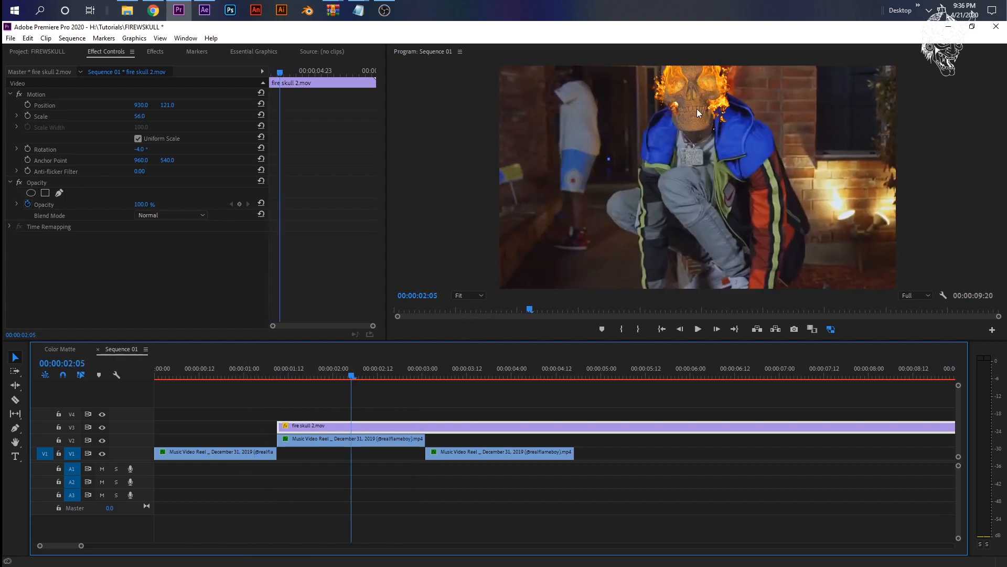
# Step: Play back the sequence from its opening section to review how the skull lands on the freeze frame
pyautogui.click(256, 376)
pyautogui.press('space')
pyautogui.click(190, 378)
pyautogui.press('space')
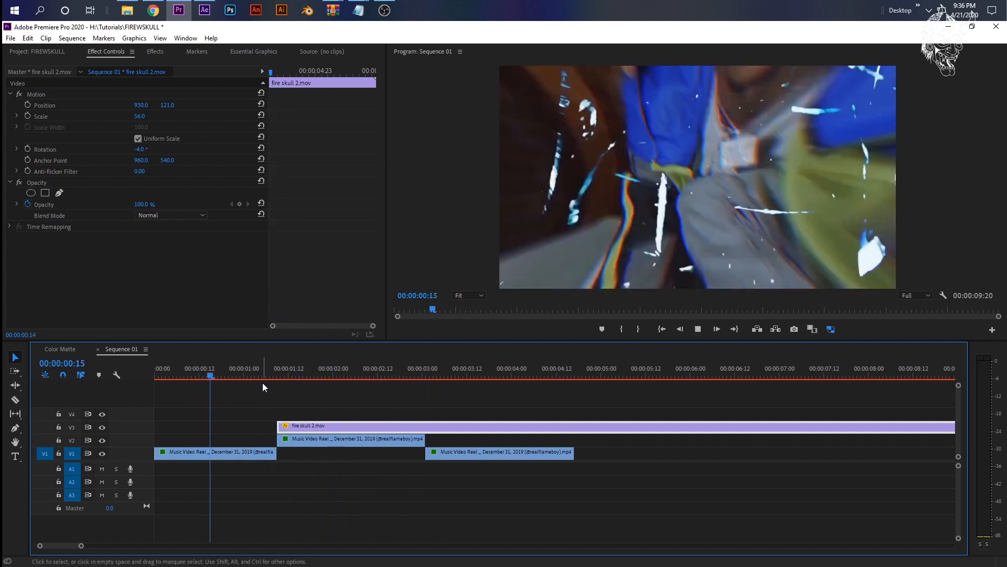
pyautogui.press('space')
# Step: Cut fire skull 2.mov where the V2 freeze-frame clip ends, delete the excess after the cut, and play it back
pyautogui.moveTo(297, 380); pyautogui.dragTo(426, 380)
pyautogui.hotkey('ctrl', 'k')
pyautogui.press('Delete')
pyautogui.click(267, 369)
pyautogui.press('space')
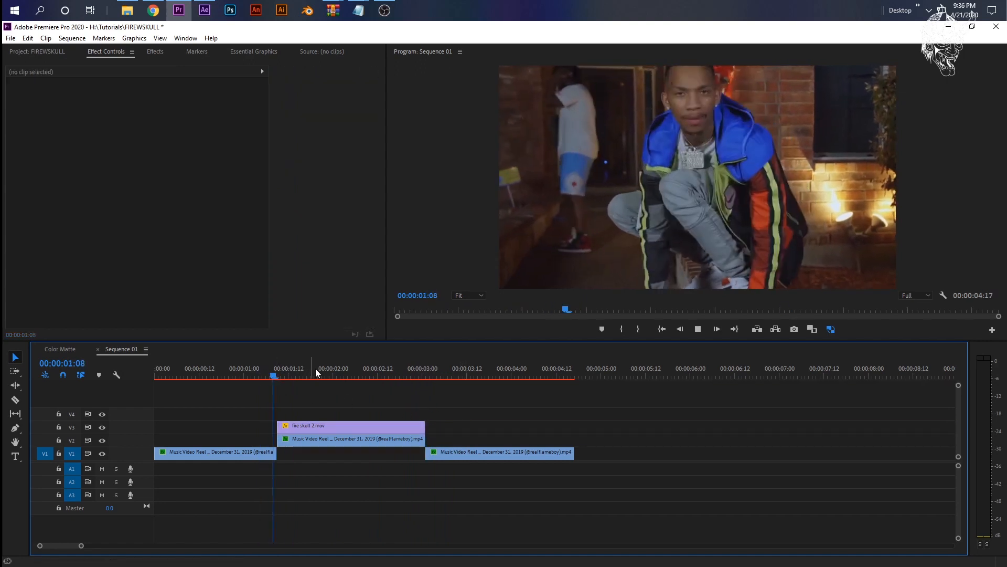
pyautogui.moveTo(249, 367); pyautogui.dragTo(275, 369)
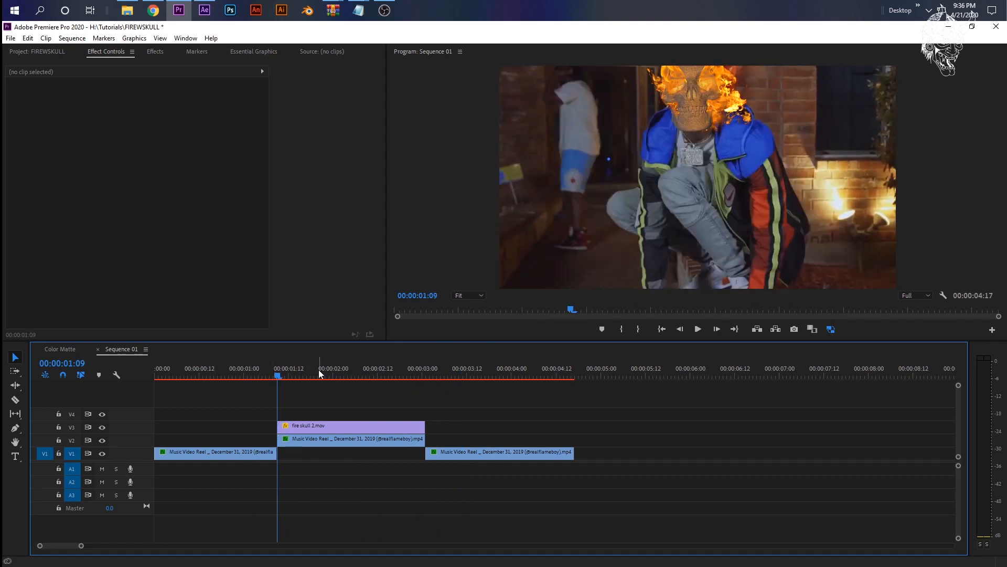
pyautogui.moveTo(342, 424); pyautogui.dragTo(338, 416)
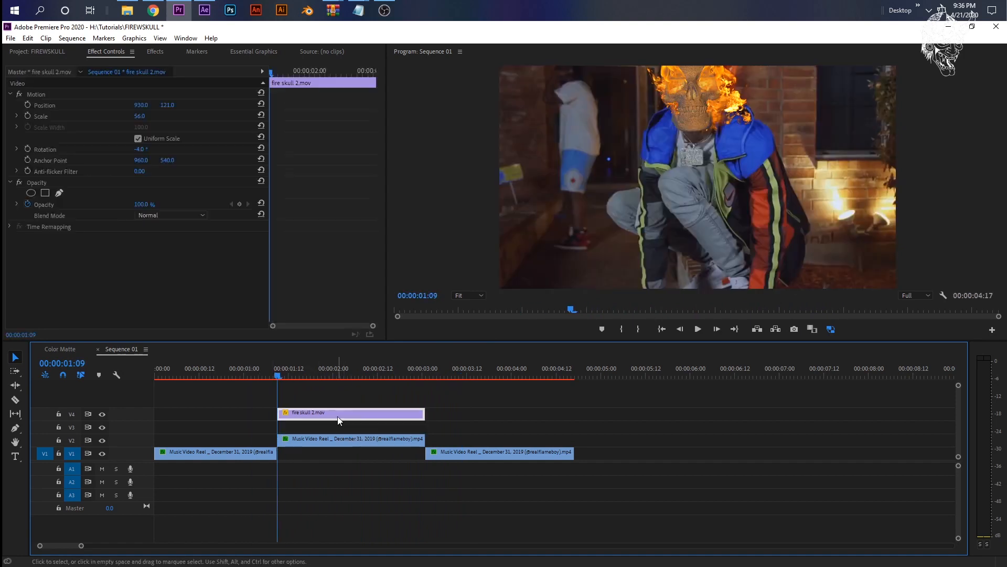
pyautogui.click(309, 428)
pyautogui.click(308, 437)
pyautogui.moveTo(308, 418); pyautogui.dragTo(306, 427)
# Step: Duplicate the freeze-frame clip from V2 onto V4, directly above fire skull 2.mov
pyautogui.click(305, 440)
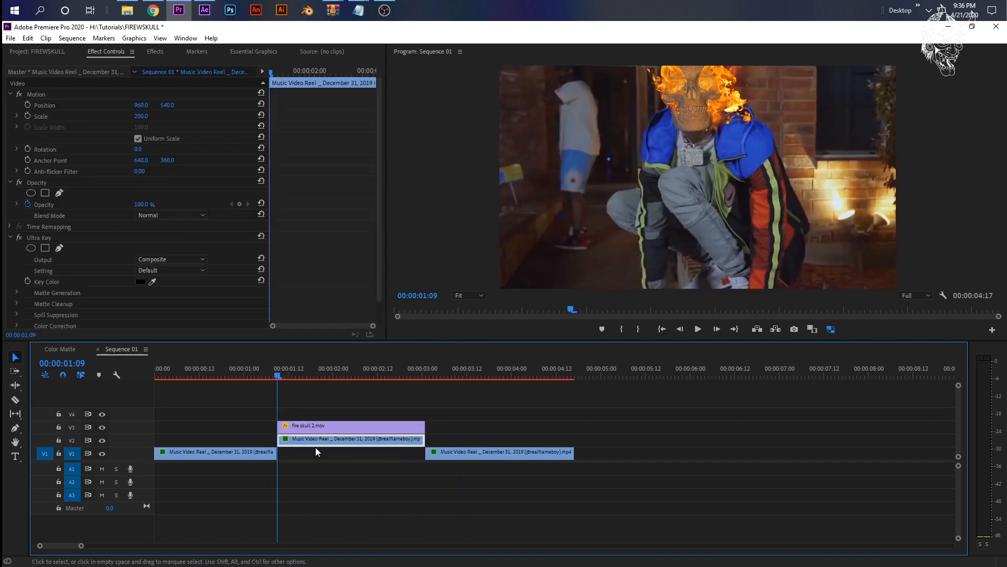
pyautogui.press('space')
pyautogui.press('space')
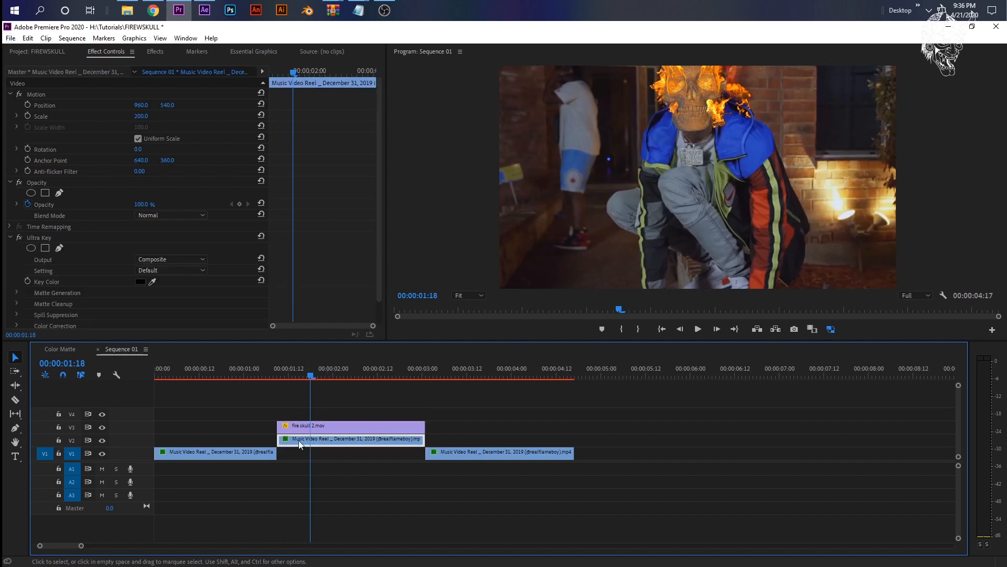
pyautogui.moveTo(313, 442); pyautogui.dragTo(316, 414)
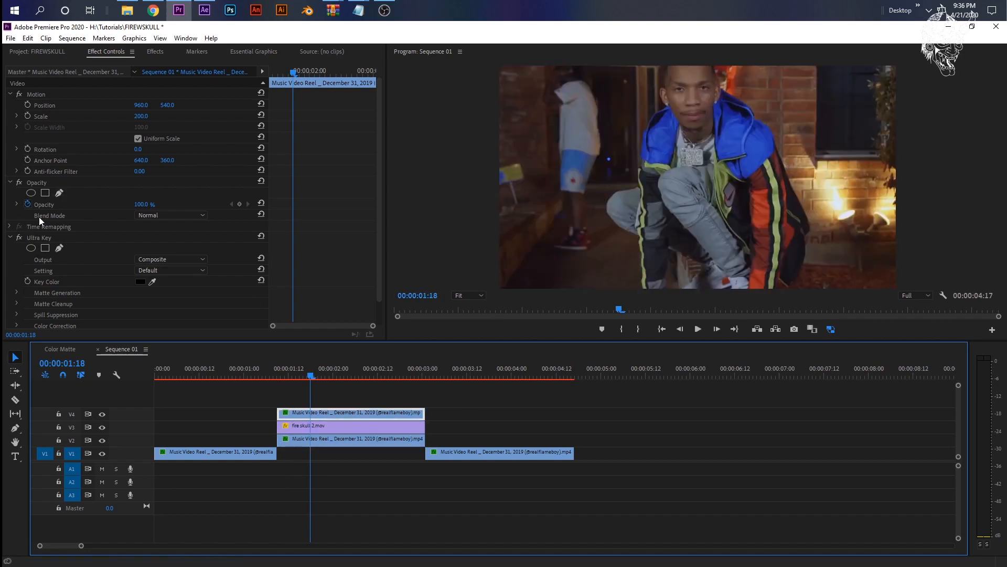
# Step: Remove the Ultra Key effect from the freeze-frame copy on V4
pyautogui.click(355, 402)
pyautogui.click(347, 412)
pyautogui.click(19, 238)
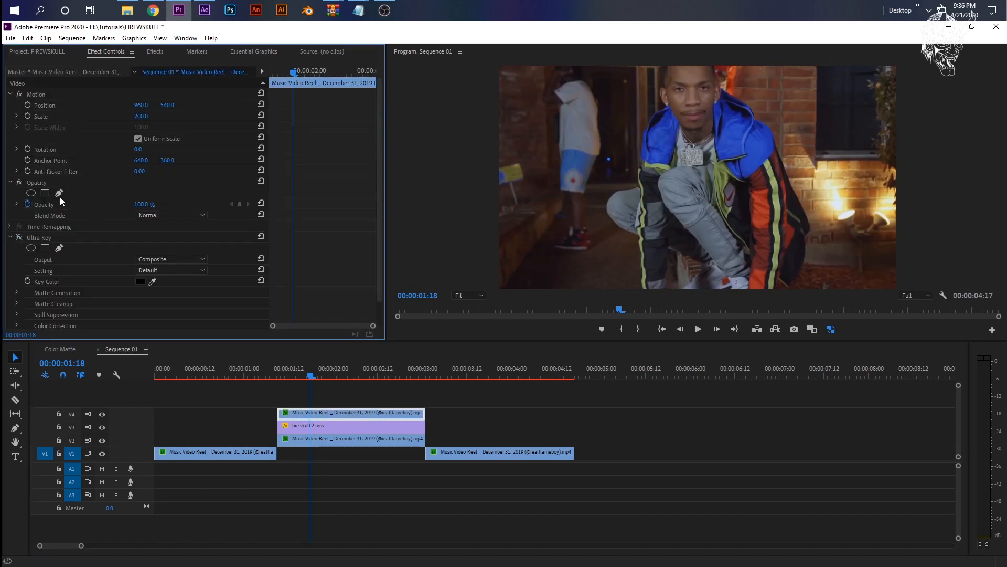
pyautogui.click(50, 238)
pyautogui.press('Delete')
# Step: Draw a free-form opacity mask around the crouching man on the V4 copy and scrub through the result
pyautogui.click(59, 192)
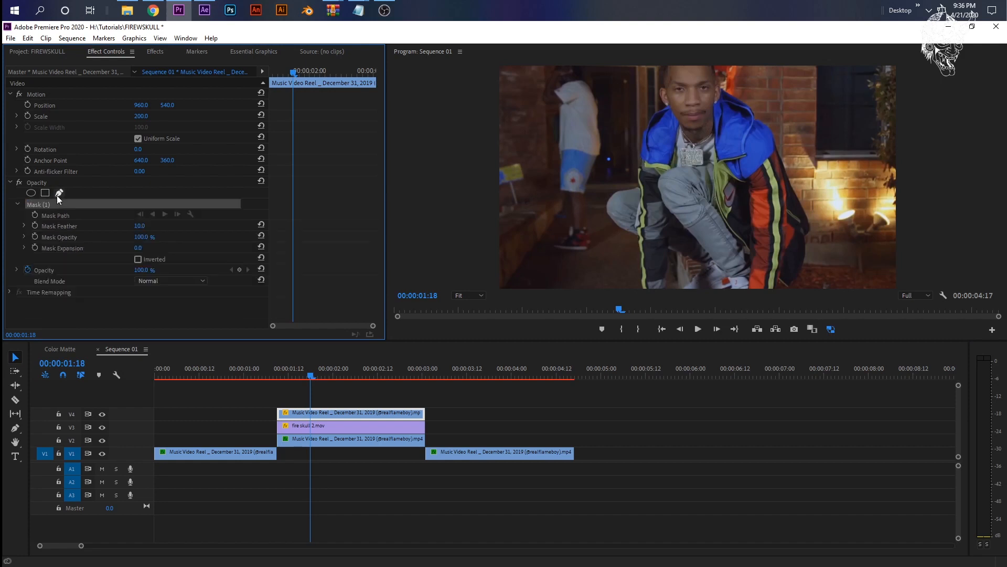
pyautogui.click(642, 287)
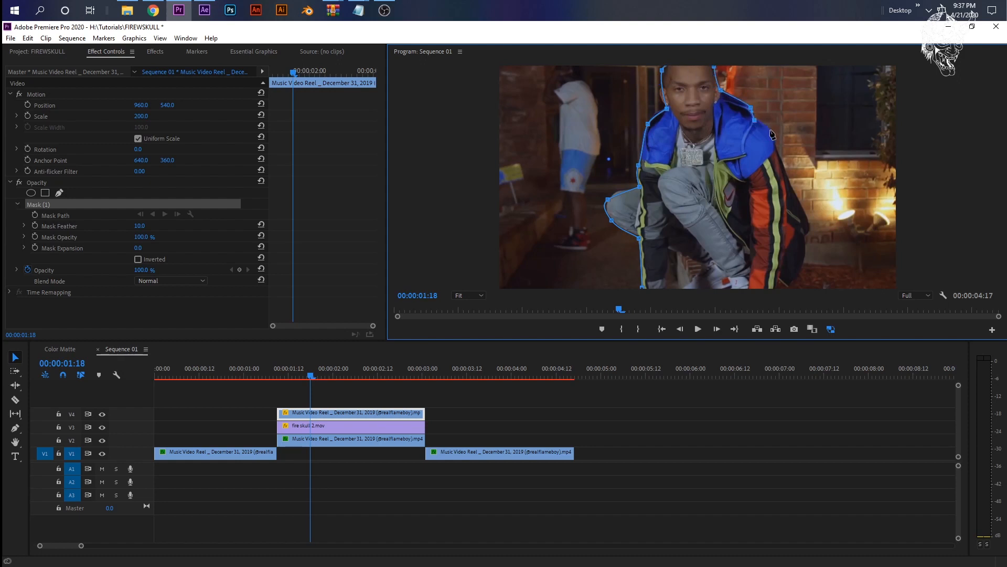
pyautogui.click(808, 222)
pyautogui.click(798, 274)
pyautogui.click(795, 282)
pyautogui.click(635, 265)
pyautogui.click(251, 387)
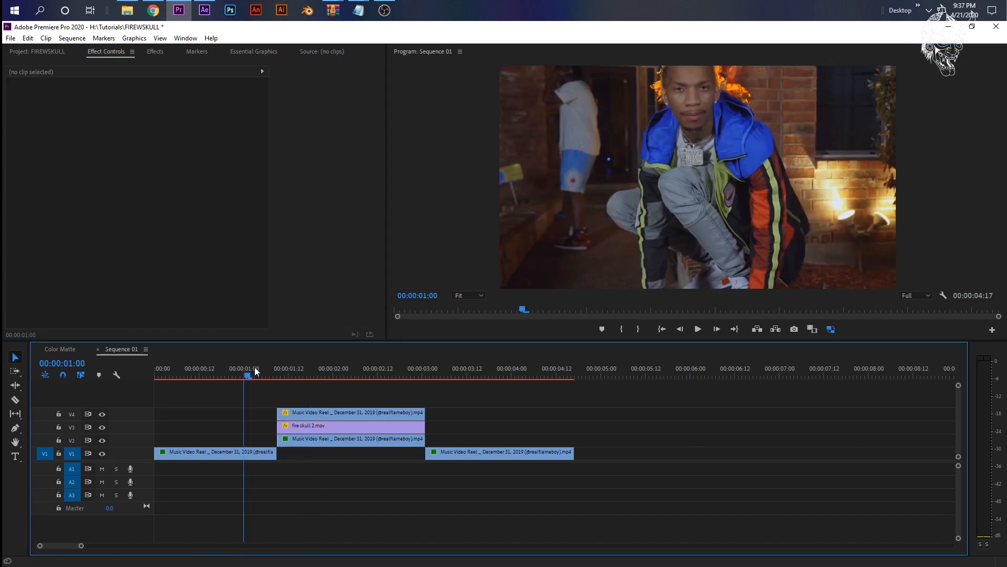
pyautogui.moveTo(254, 369); pyautogui.dragTo(341, 385)
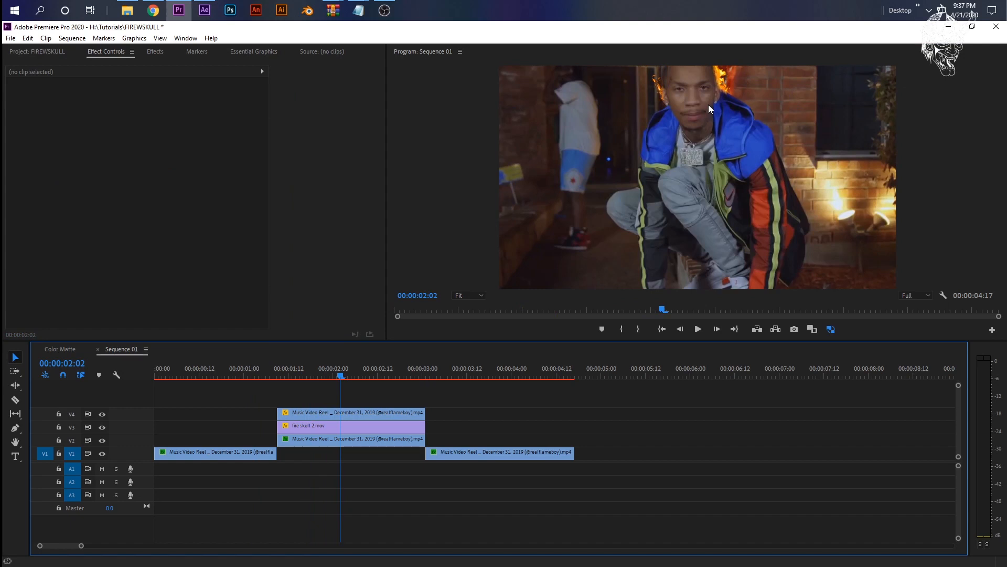
# Step: Move fire skull 2.mov from V3 up to V5 above the masked copy and scrub through the freeze frame
pyautogui.moveTo(329, 428); pyautogui.dragTo(321, 391)
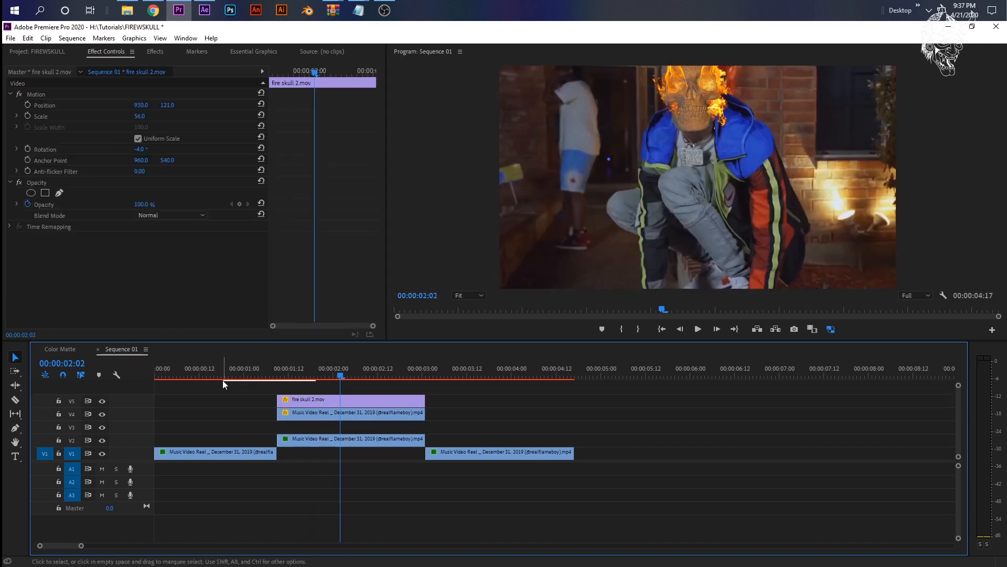
pyautogui.click(208, 370)
pyautogui.moveTo(202, 371); pyautogui.dragTo(288, 371)
pyautogui.click(222, 372)
pyautogui.moveTo(222, 374); pyautogui.dragTo(310, 373)
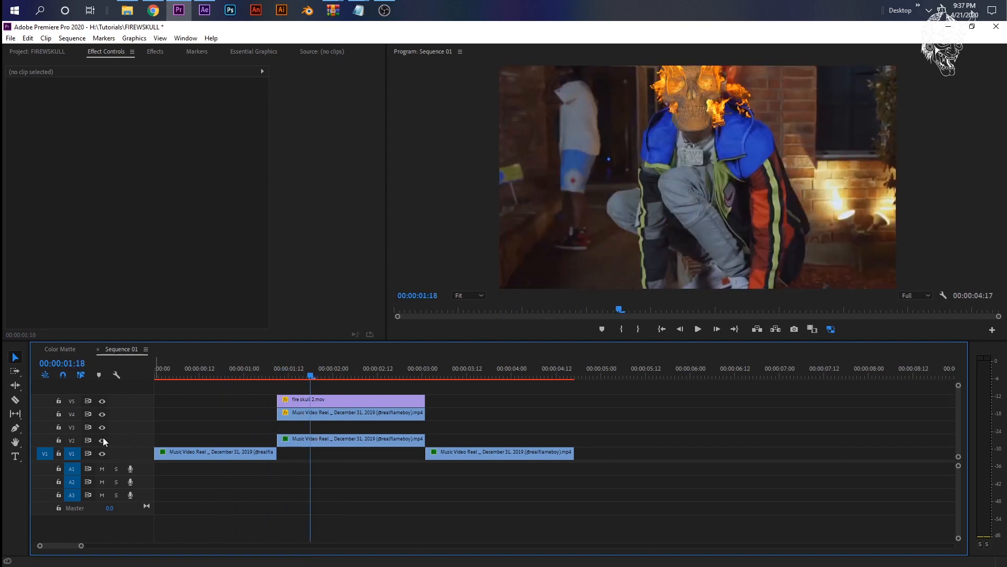
# Step: Hide tracks V5 and V2 to inspect the masked cutout of the man, and show both tracks again
pyautogui.click(102, 399)
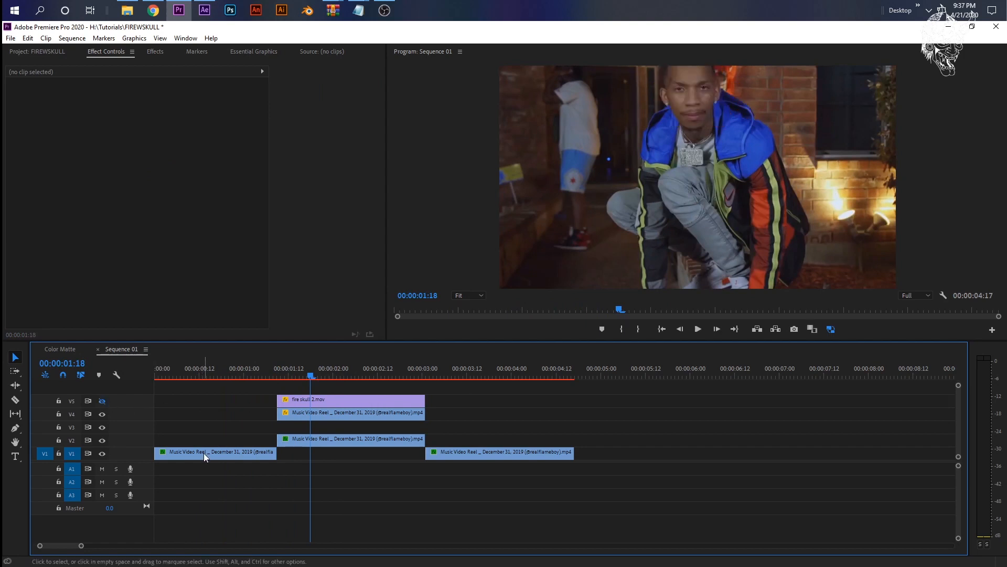
pyautogui.click(330, 441)
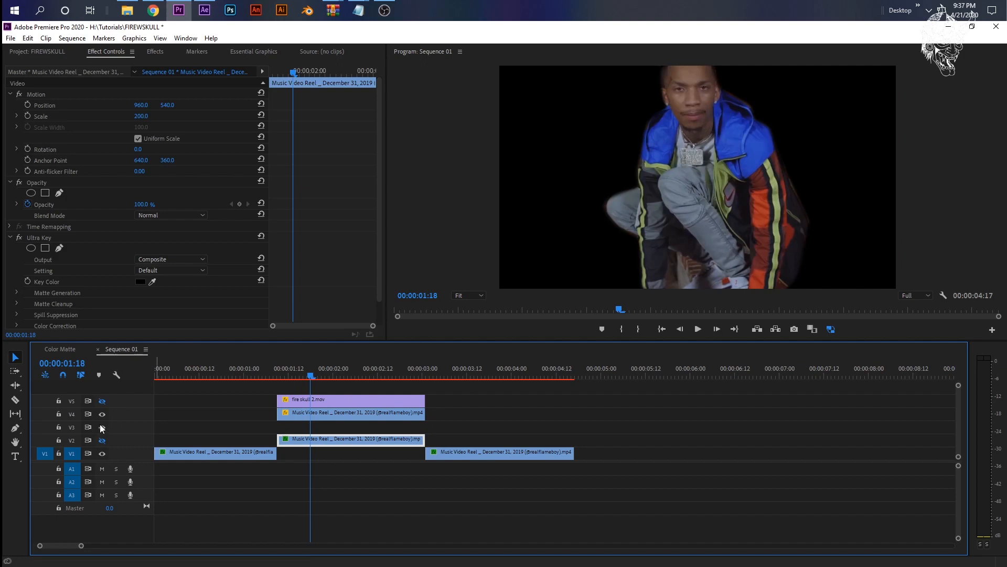
pyautogui.click(101, 440)
pyautogui.click(101, 401)
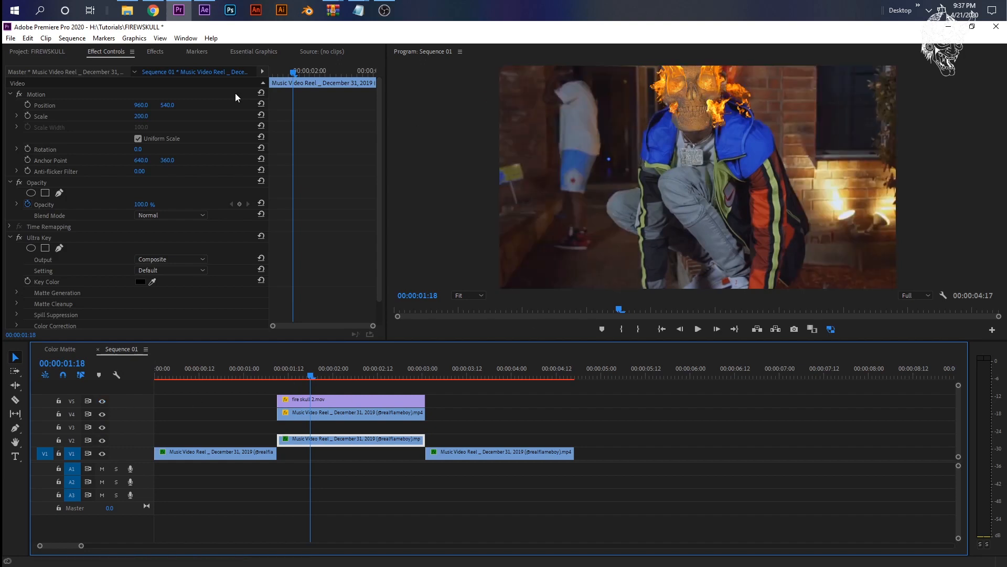
# Step: Place my fire.mov on V3 at 00:00:01:09, trim off its opening portion, and shift the rest back to that start
pyautogui.click(35, 52)
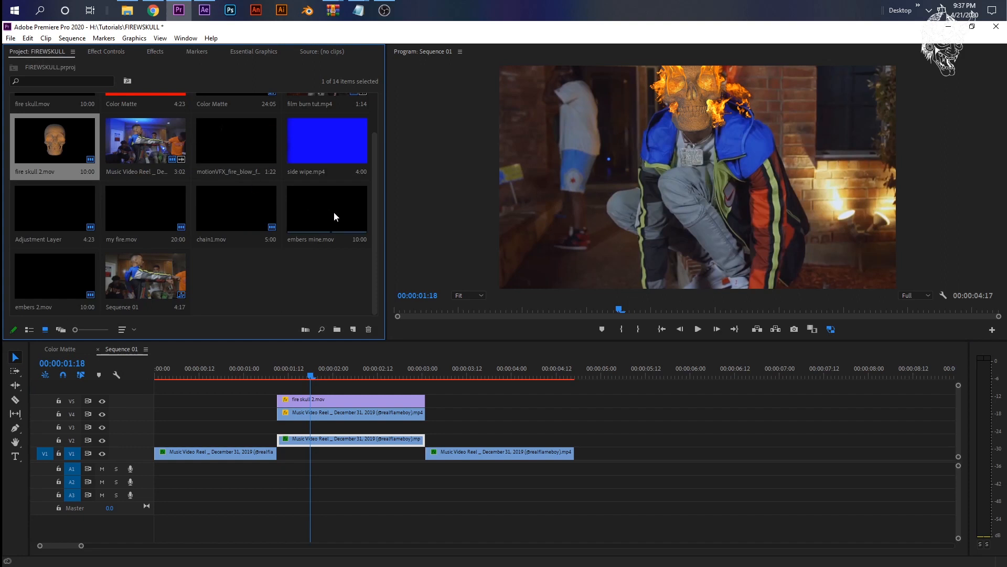
pyautogui.moveTo(140, 213); pyautogui.dragTo(308, 428)
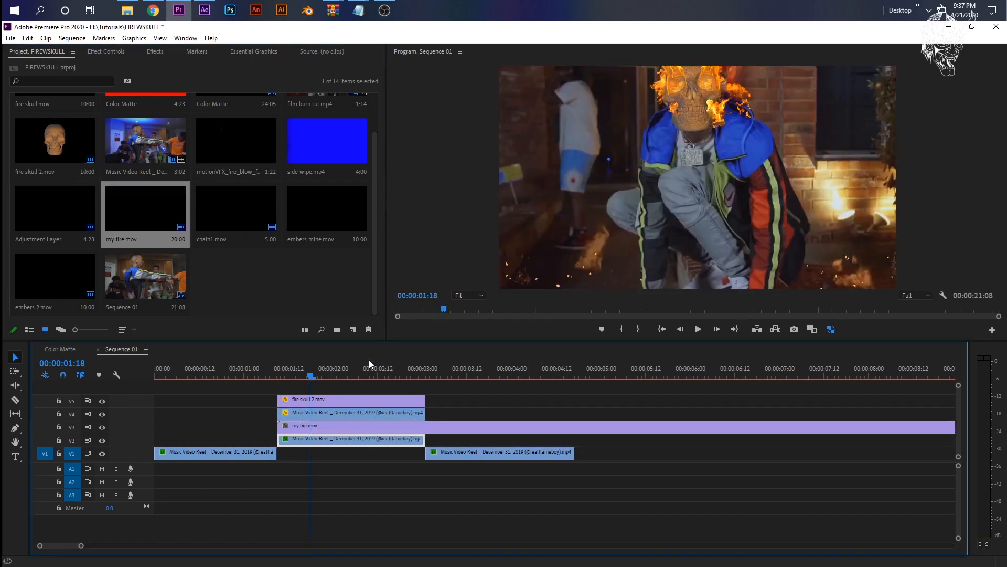
pyautogui.moveTo(370, 374); pyautogui.dragTo(396, 373)
pyautogui.moveTo(524, 426); pyautogui.dragTo(278, 426)
pyautogui.moveTo(315, 374); pyautogui.dragTo(356, 375)
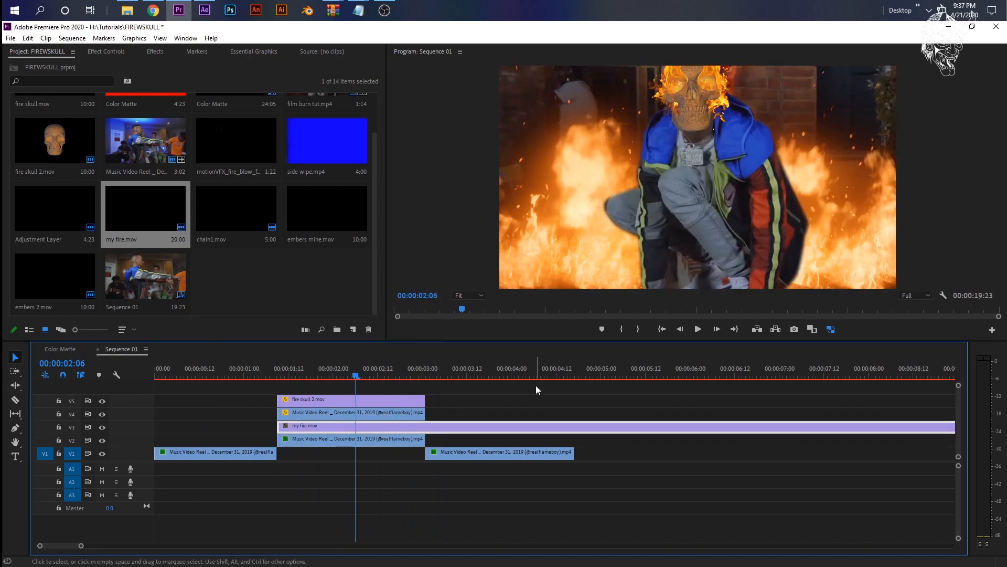
# Step: Trim more off the start of my fire.mov, realign it with the freeze frame's start, and play it back
pyautogui.click(296, 375)
pyautogui.moveTo(481, 426); pyautogui.dragTo(278, 425)
pyautogui.click(301, 375)
pyautogui.moveTo(303, 376); pyautogui.dragTo(225, 383)
pyautogui.press('space')
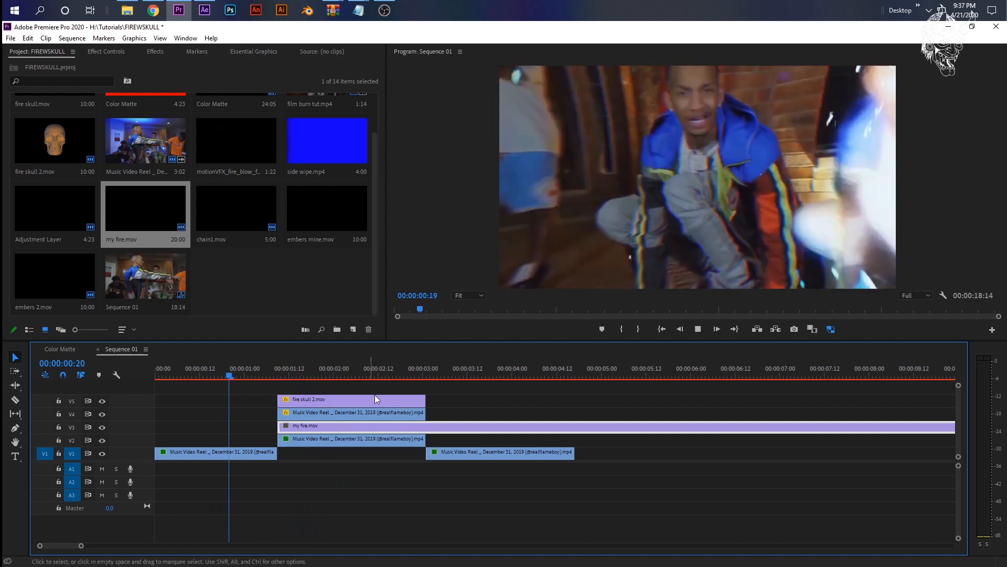
# Step: Cut my fire.mov where the freeze frame ends, delete the remainder after the cut, and play the section
pyautogui.click(414, 371)
pyautogui.moveTo(414, 370); pyautogui.dragTo(426, 370)
pyautogui.hotkey('ctrl', 'k')
pyautogui.click(449, 425)
pyautogui.press('Delete')
pyautogui.click(257, 367)
pyautogui.press('space')
pyautogui.press('space')
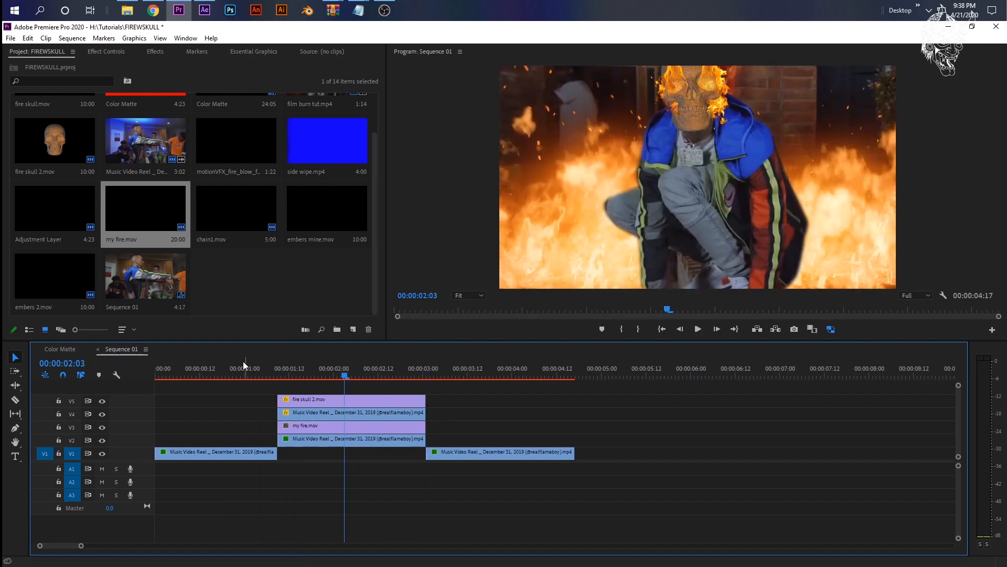
# Step: Replay the transition into the freeze frame several times to review the fire behind the masked man
pyautogui.click(242, 362)
pyautogui.press('space')
pyautogui.press('space')
pyautogui.click(216, 371)
pyautogui.press('space')
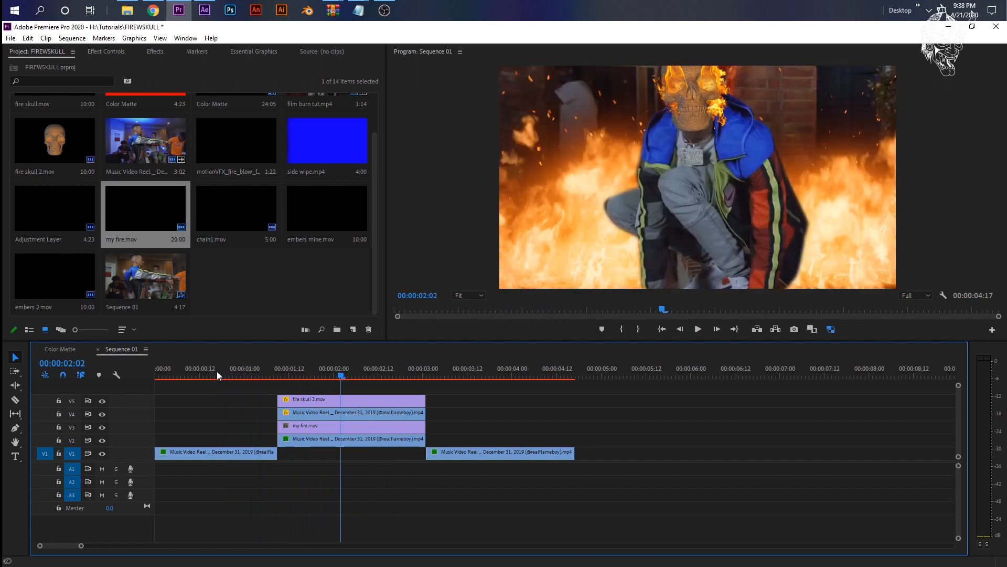
pyautogui.click(217, 370)
pyautogui.press('space')
pyautogui.press('space')
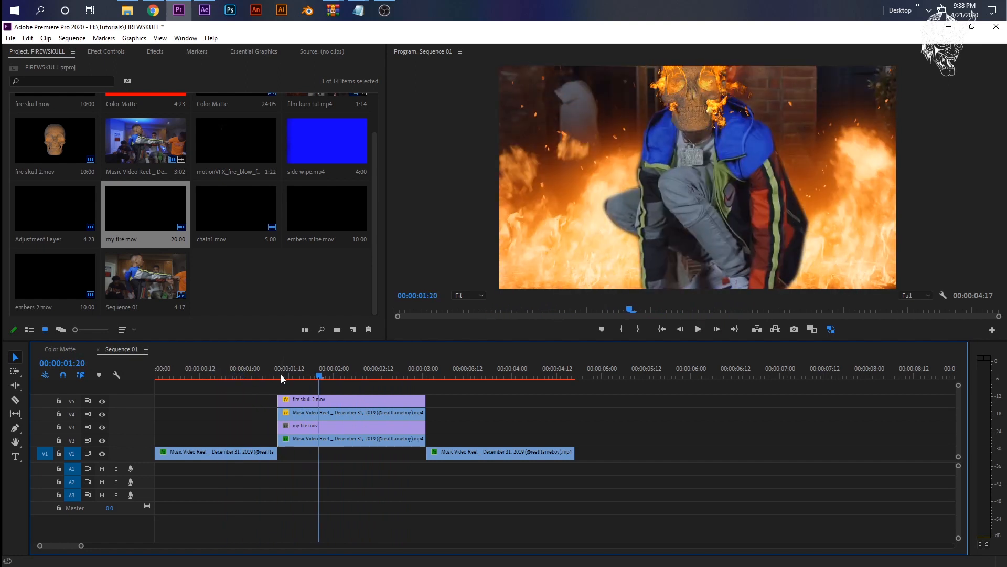
pyautogui.click(252, 372)
pyautogui.press('space')
pyautogui.press('space')
pyautogui.click(250, 372)
pyautogui.press('space')
pyautogui.press('space')
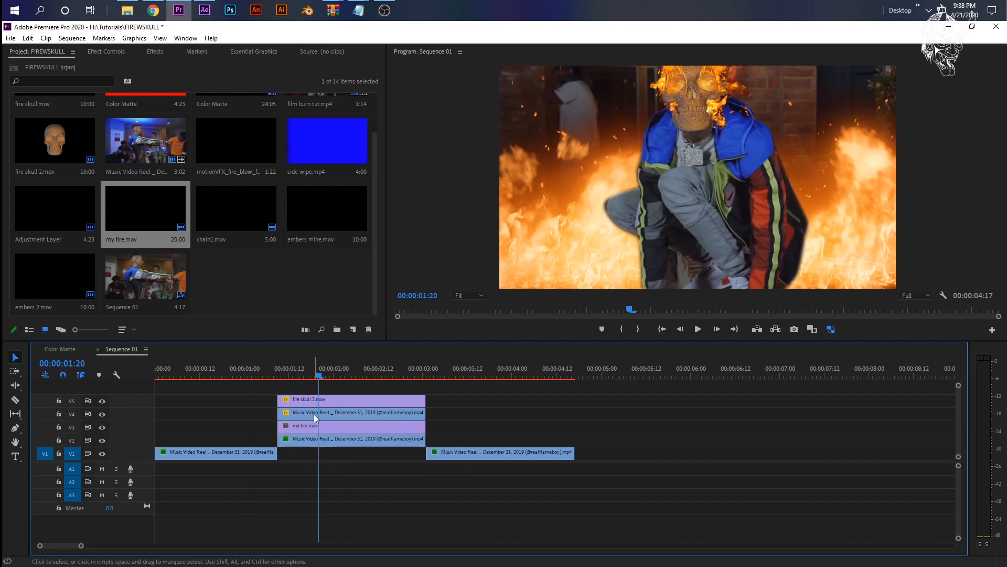
# Step: Move the freeze-frame clip from V2 down into the gap on V1 and add a new video track above V2
pyautogui.click(327, 443)
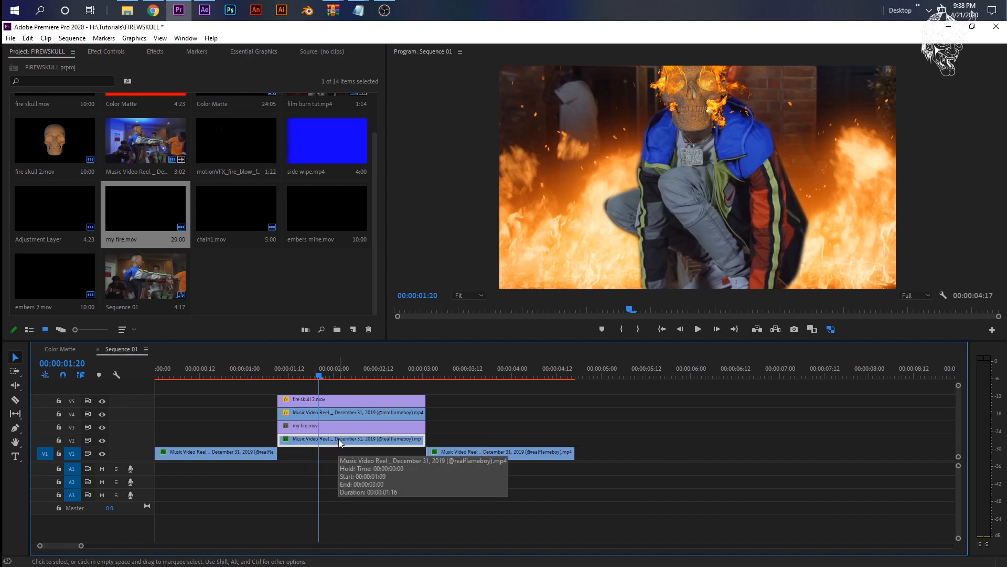
pyautogui.moveTo(338, 438); pyautogui.dragTo(341, 453)
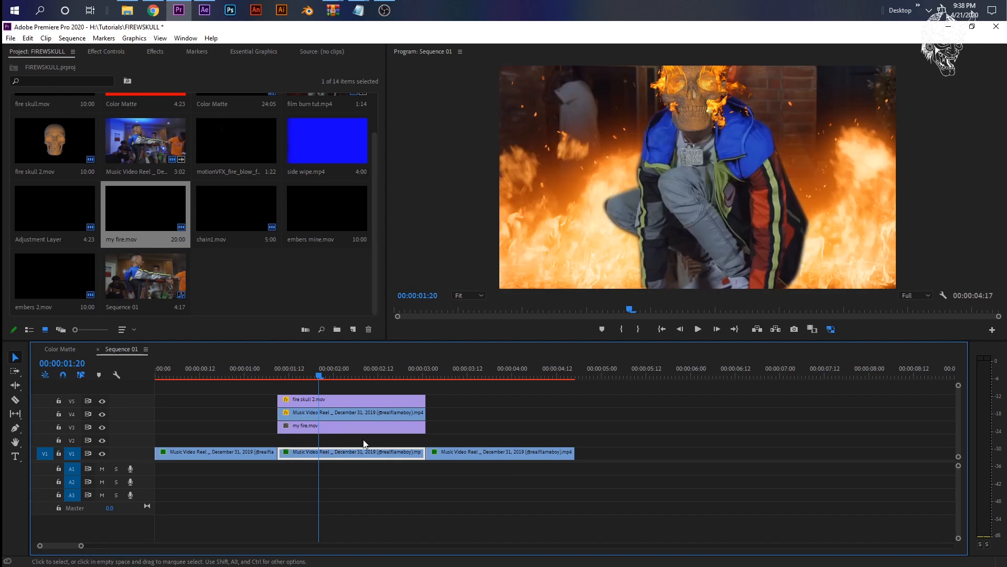
pyautogui.rightClick(130, 439)
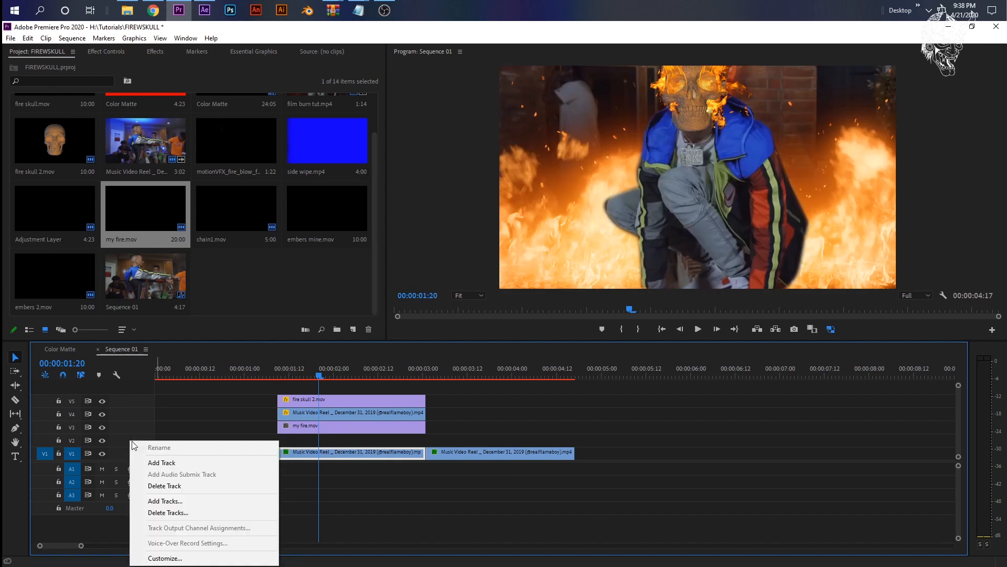
pyautogui.click(148, 463)
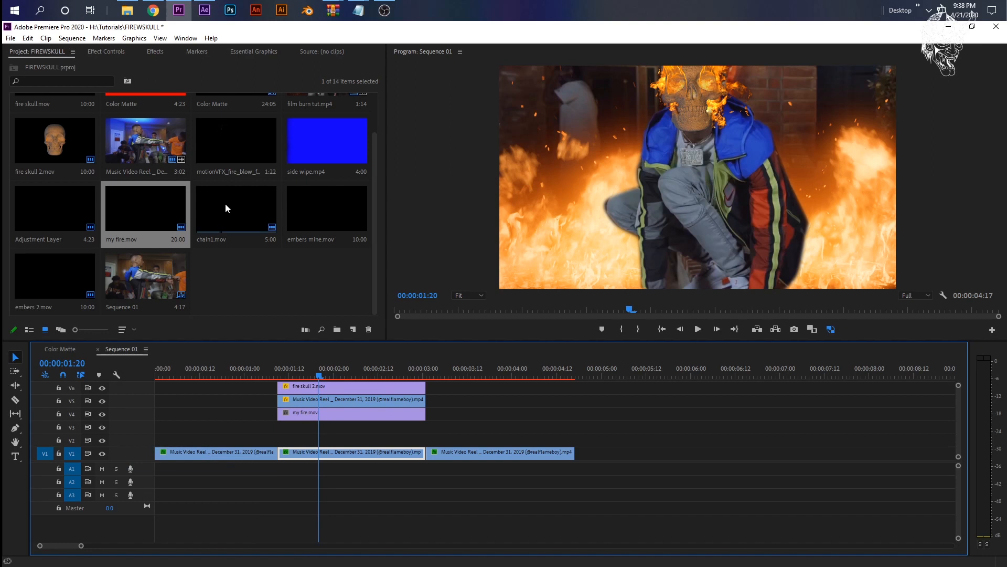
# Step: Place chain1.mov on V3 at the freeze frame's start, move my fire.mov beneath it to V2, and check the playback
pyautogui.moveTo(226, 210); pyautogui.dragTo(283, 428)
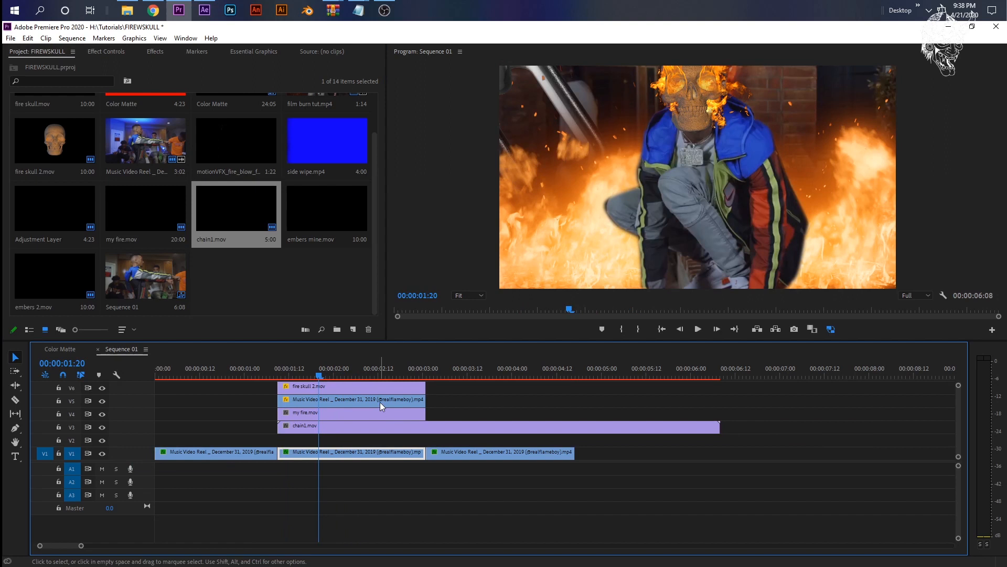
pyautogui.moveTo(288, 376); pyautogui.dragTo(398, 375)
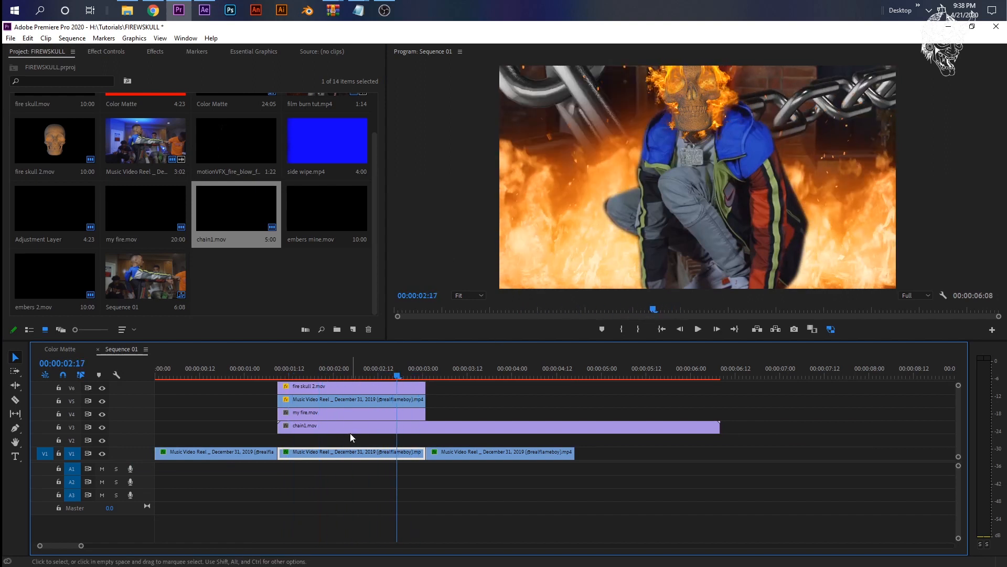
pyautogui.moveTo(329, 414); pyautogui.dragTo(367, 440)
pyautogui.click(265, 367)
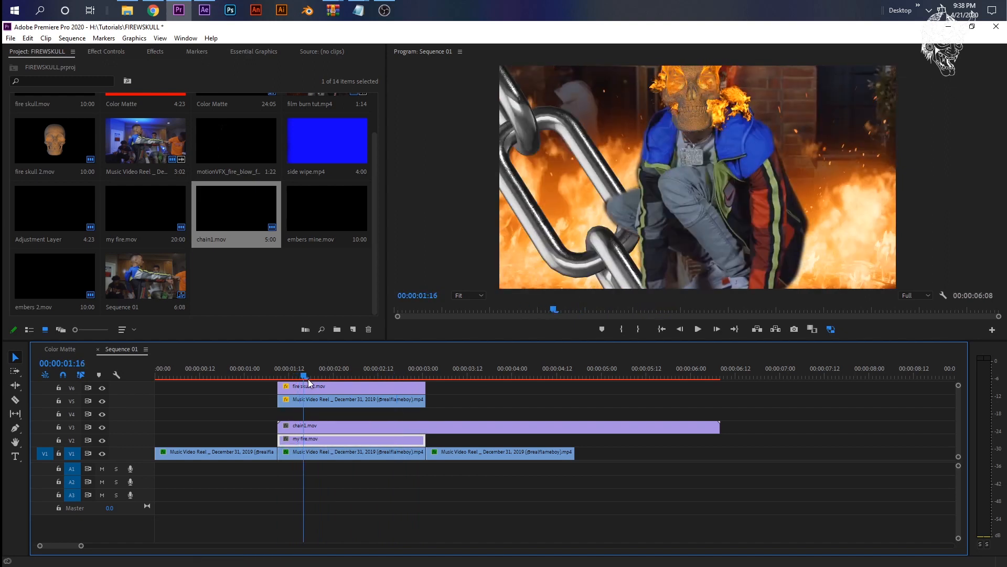
pyautogui.press('space')
pyautogui.press('space')
# Step: Set the scale of chain1.mov to 50 and play back the freeze-frame section
pyautogui.click(359, 427)
pyautogui.click(108, 52)
pyautogui.click(149, 116)
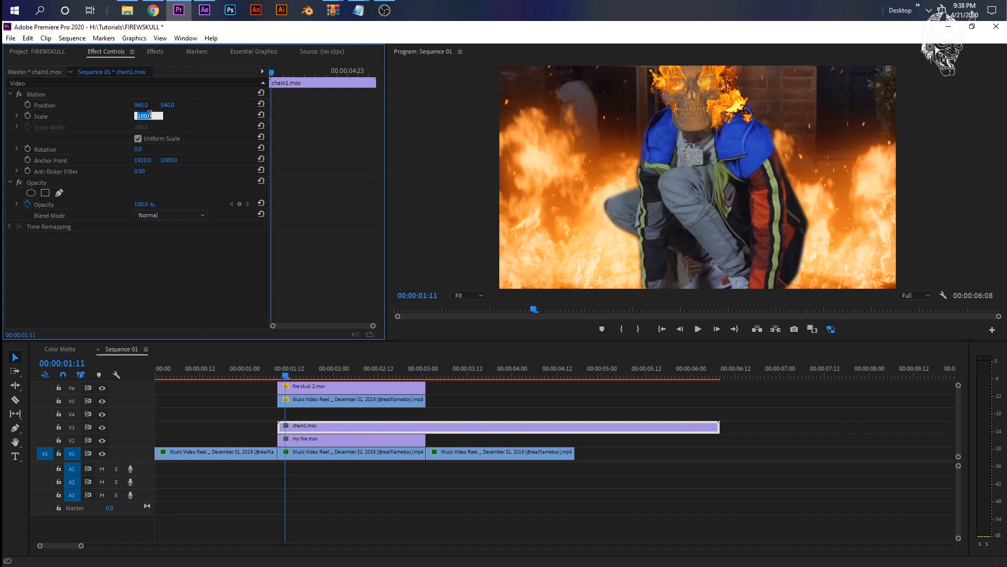
pyautogui.write('50')
pyautogui.press('Return')
pyautogui.click(257, 364)
pyautogui.press('space')
pyautogui.press('space')
# Step: Set the speed of chain1.mov to 200% and play back the freeze-frame section
pyautogui.moveTo(279, 428)
pyautogui.mouseDown()
pyautogui.moveTo(358, 422)
pyautogui.moveTo(278, 426)
pyautogui.mouseUp()
pyautogui.rightClick(355, 427)
pyautogui.click(303, 426)
pyautogui.rightClick(340, 426)
pyautogui.click(394, 374)
pyautogui.write('200')
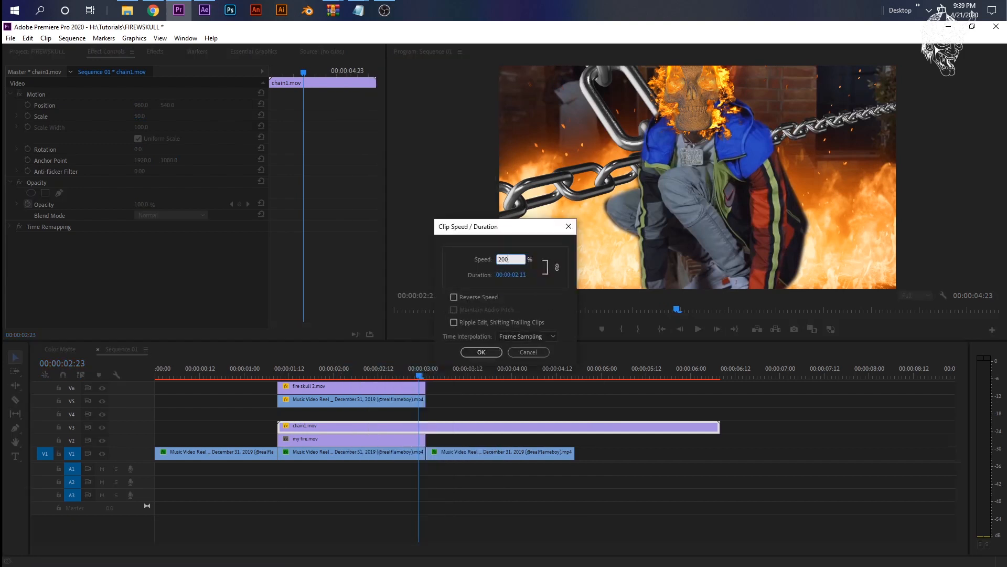
pyautogui.click(478, 351)
pyautogui.click(269, 374)
pyautogui.press('space')
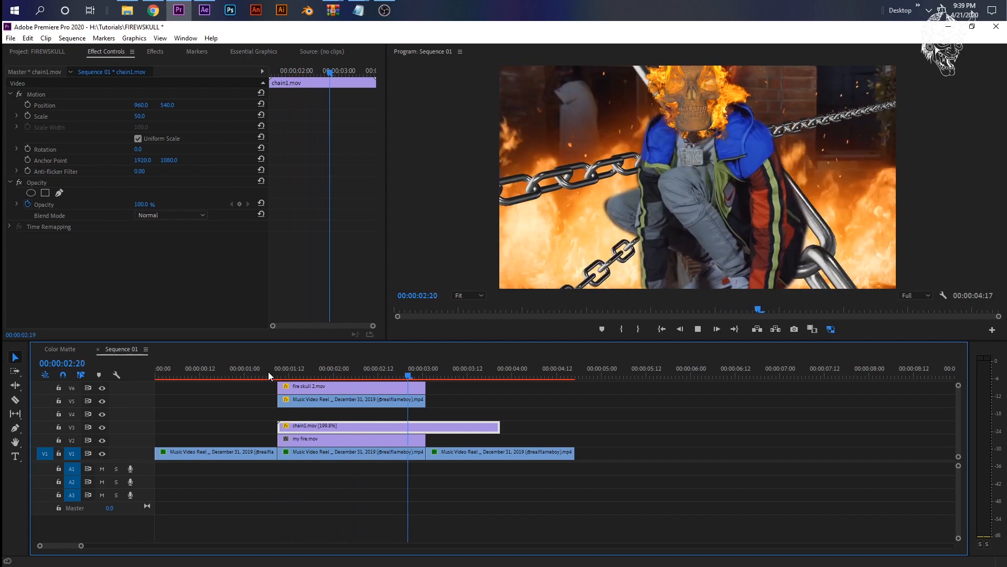
# Step: Trim the end of chain1.mov on V3 to the end of the freeze frame and play back the section
pyautogui.press('space')
pyautogui.moveTo(390, 371); pyautogui.dragTo(425, 371)
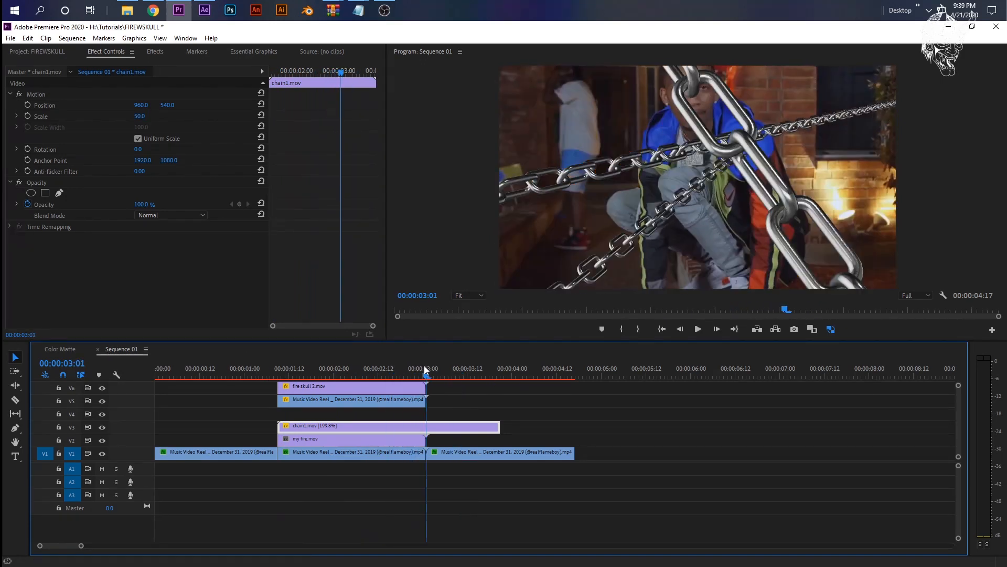
pyautogui.moveTo(498, 427); pyautogui.dragTo(426, 428)
pyautogui.click(253, 368)
pyautogui.press('space')
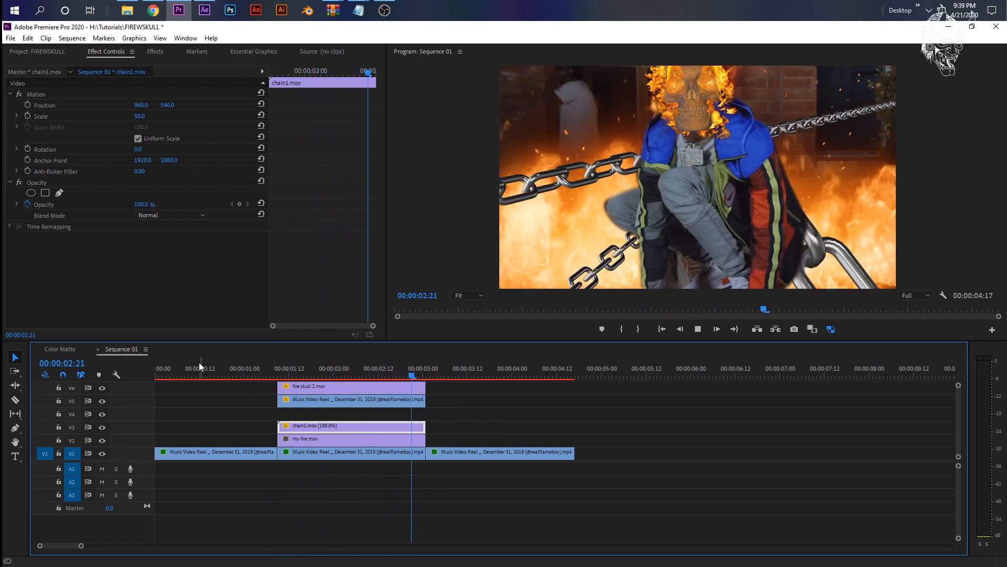
pyautogui.press('space')
# Step: Move fire skull 2.mov and the masked performer clip down one track to V5 and V4, and play back the section
pyautogui.scroll(1, 321, 423)
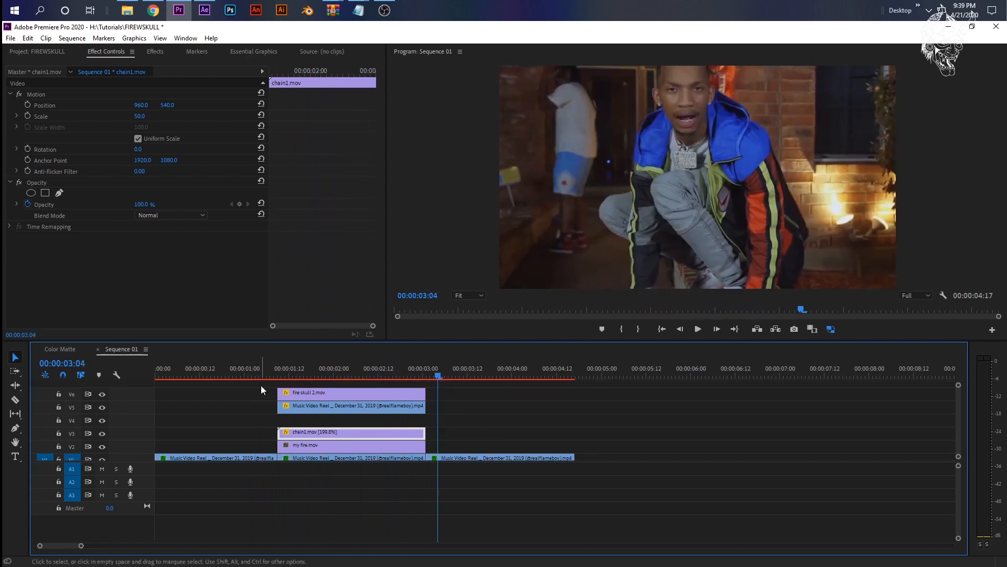
pyautogui.moveTo(261, 396); pyautogui.dragTo(317, 424)
pyautogui.click(278, 378)
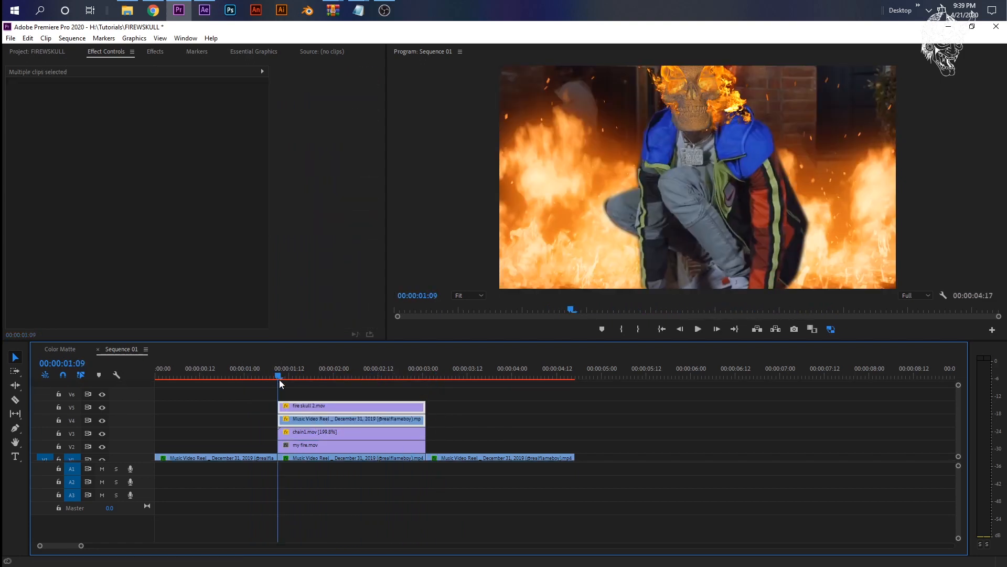
pyautogui.click(251, 367)
pyautogui.press('space')
pyautogui.press('space')
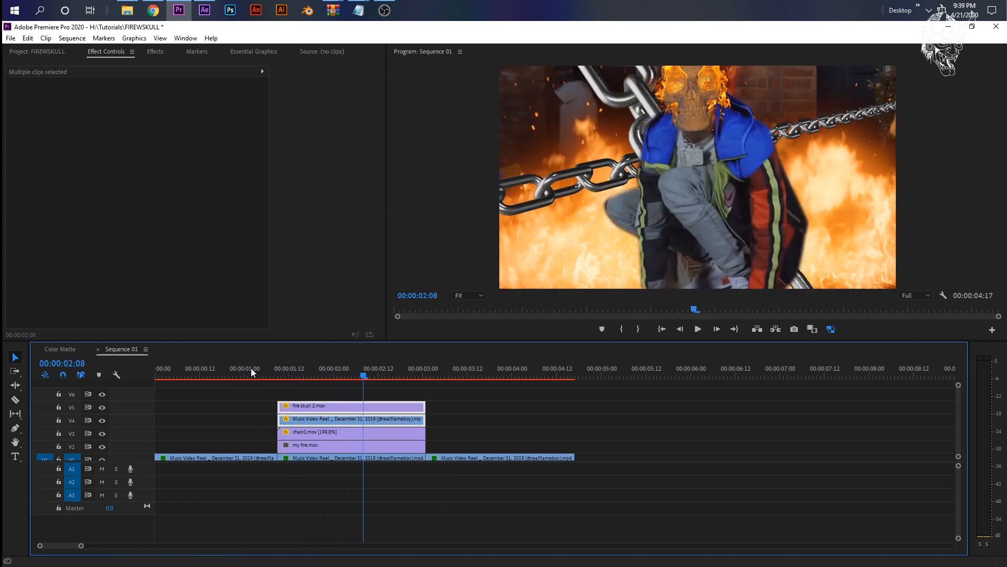
# Step: Play back the freeze-frame section and create a new 1920 x 1080 adjustment layer in the project
pyautogui.click(52, 52)
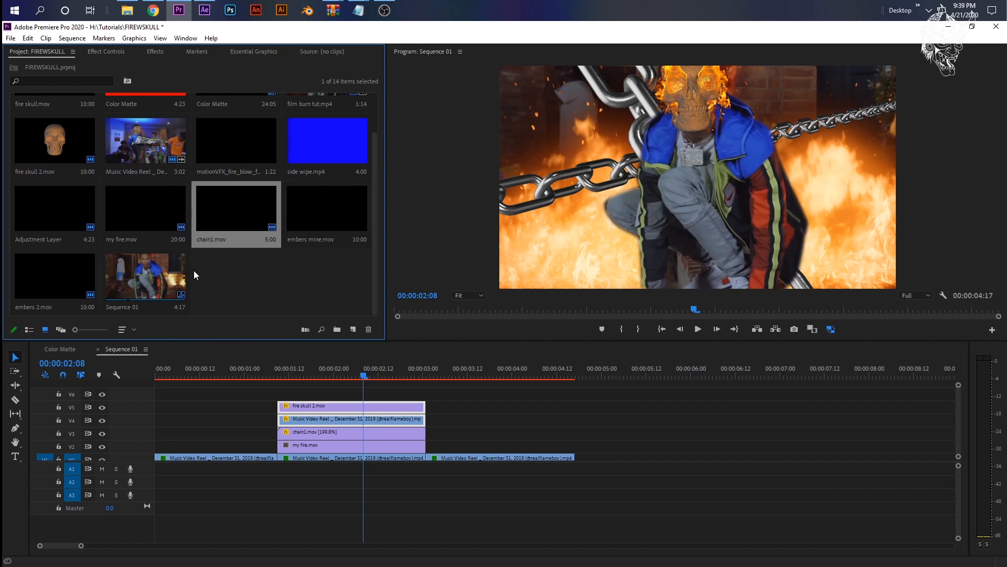
pyautogui.click(250, 367)
pyautogui.press('space')
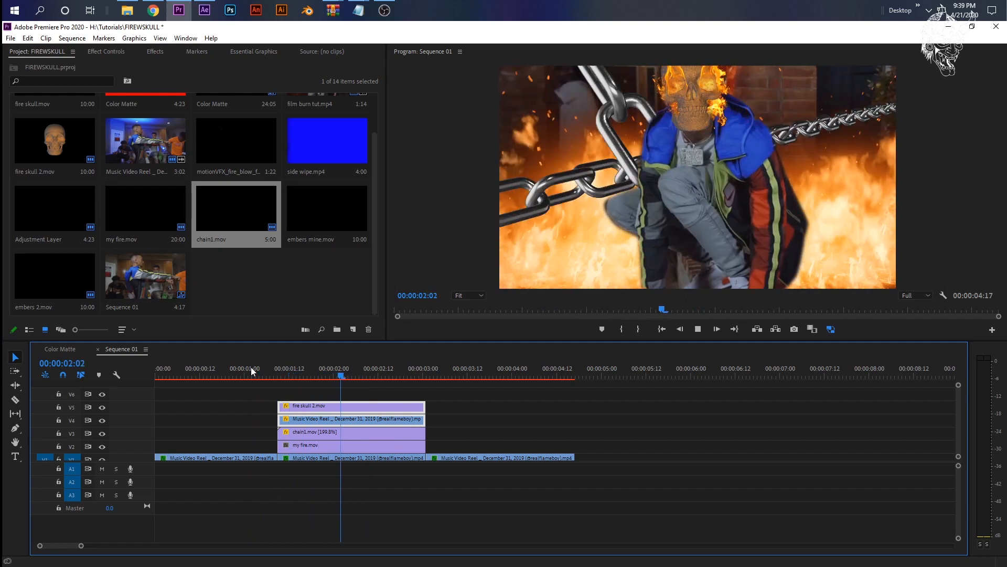
pyautogui.press('space')
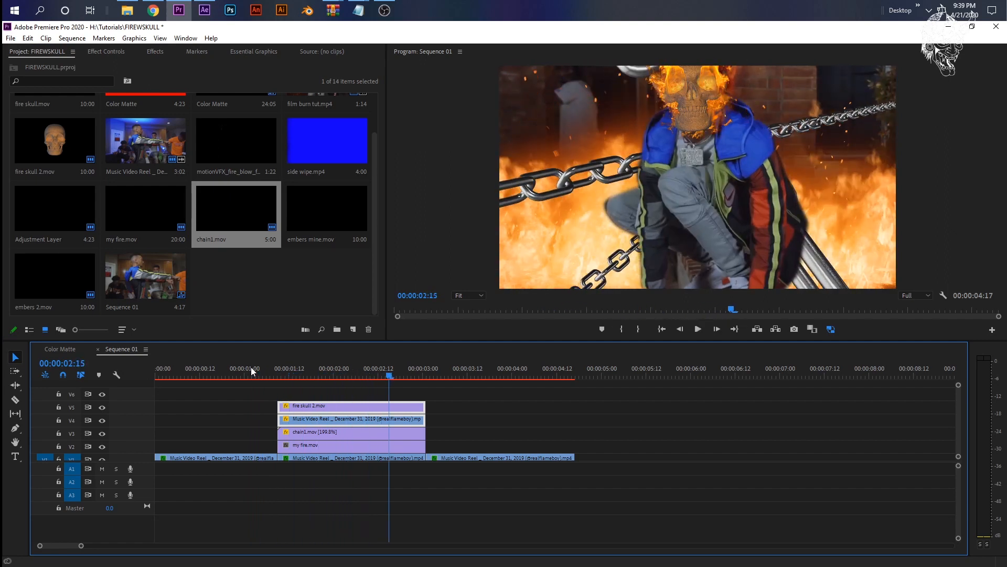
pyautogui.click(268, 280)
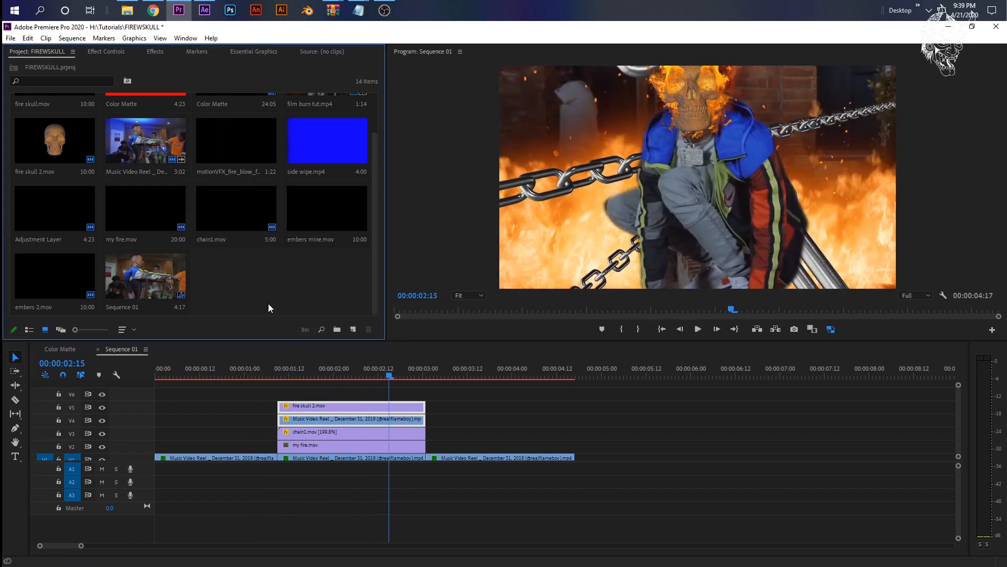
pyautogui.click(357, 330)
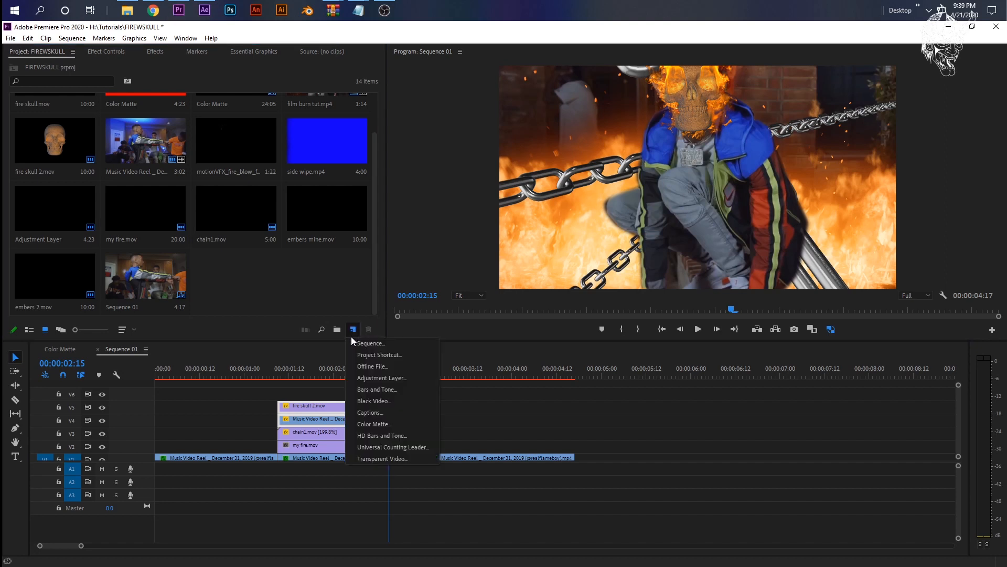
pyautogui.click(388, 377)
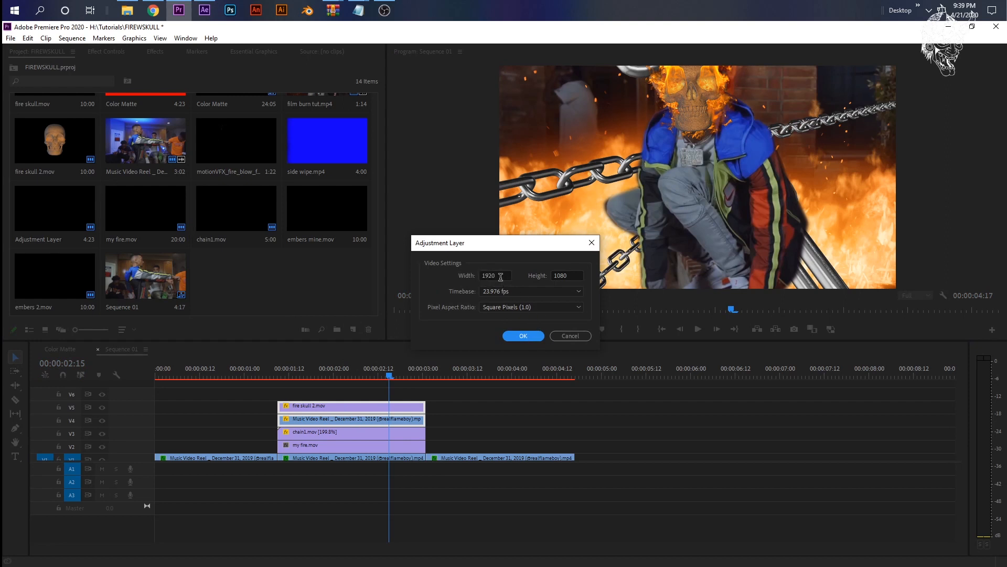
pyautogui.click(517, 334)
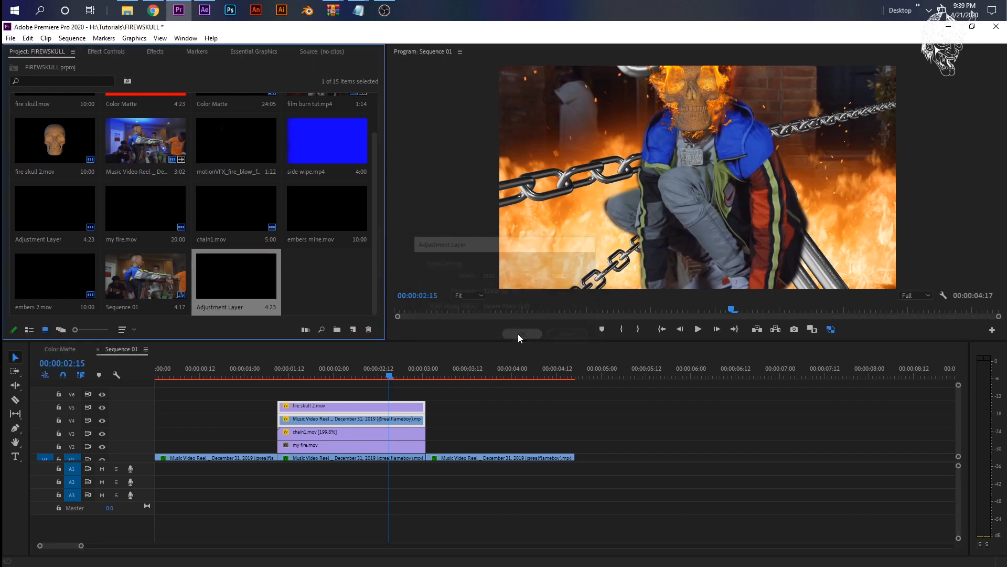
# Step: Place the new adjustment layer on V6 above the freeze frame and cut off the part extending past the freeze frame's end
pyautogui.moveTo(231, 292); pyautogui.dragTo(426, 372)
pyautogui.click(252, 374)
pyautogui.hotkey('ctrl', 'k')
pyautogui.click(444, 389)
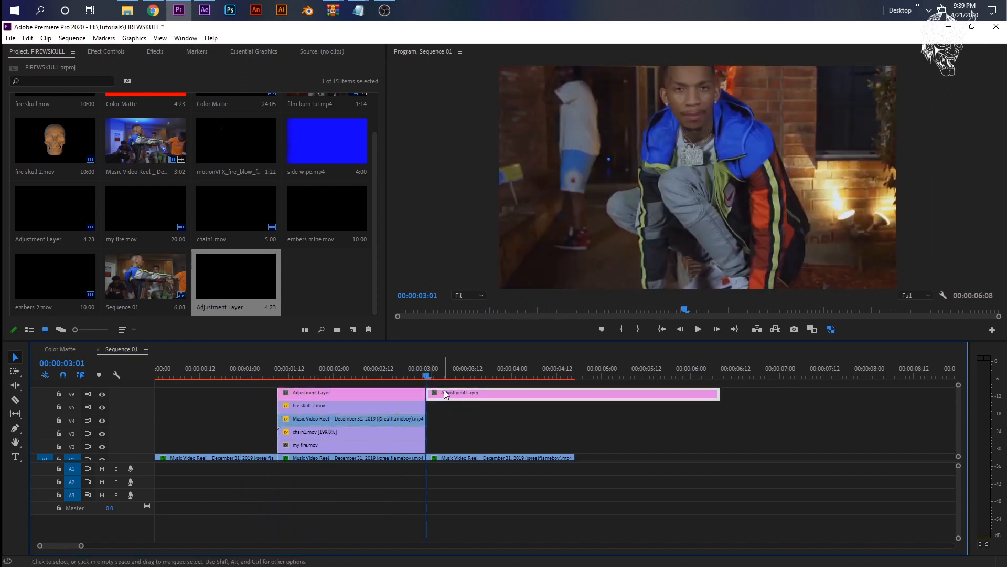
pyautogui.press('Delete')
# Step: Find the Distort Transform effect and apply it to the adjustment layer on V6
pyautogui.moveTo(326, 379); pyautogui.dragTo(286, 379)
pyautogui.click(155, 51)
pyautogui.click(63, 65)
pyautogui.write('TRA')
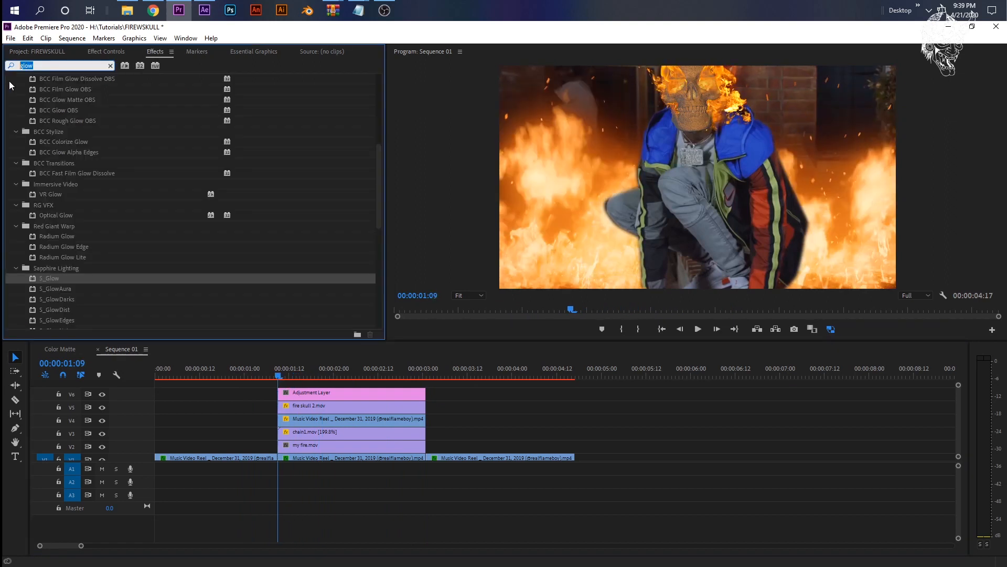
pyautogui.write('NSDFO')
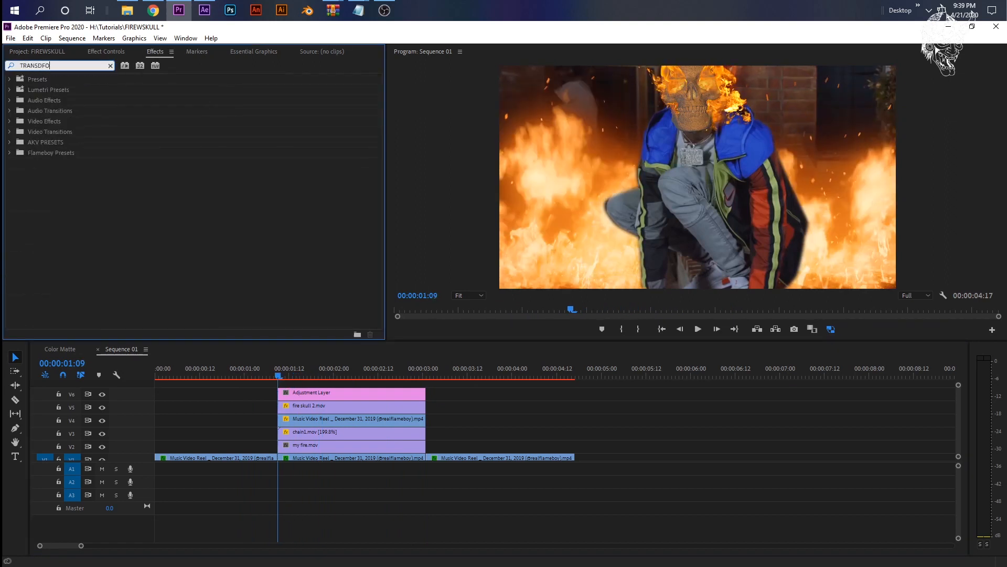
pyautogui.press('BackSpace')
pyautogui.write('FO')
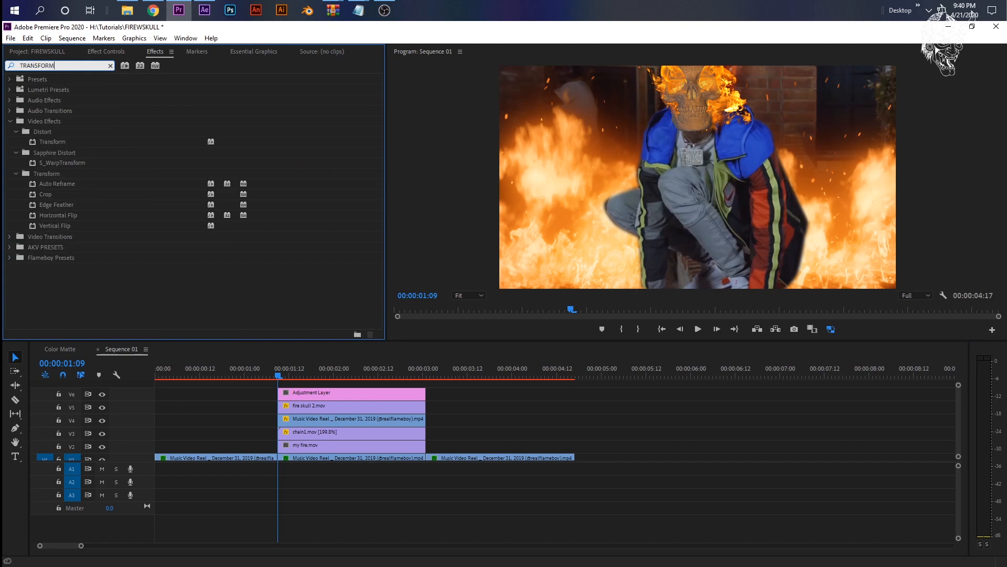
pyautogui.moveTo(51, 138); pyautogui.dragTo(71, 155)
pyautogui.moveTo(278, 361); pyautogui.dragTo(307, 393)
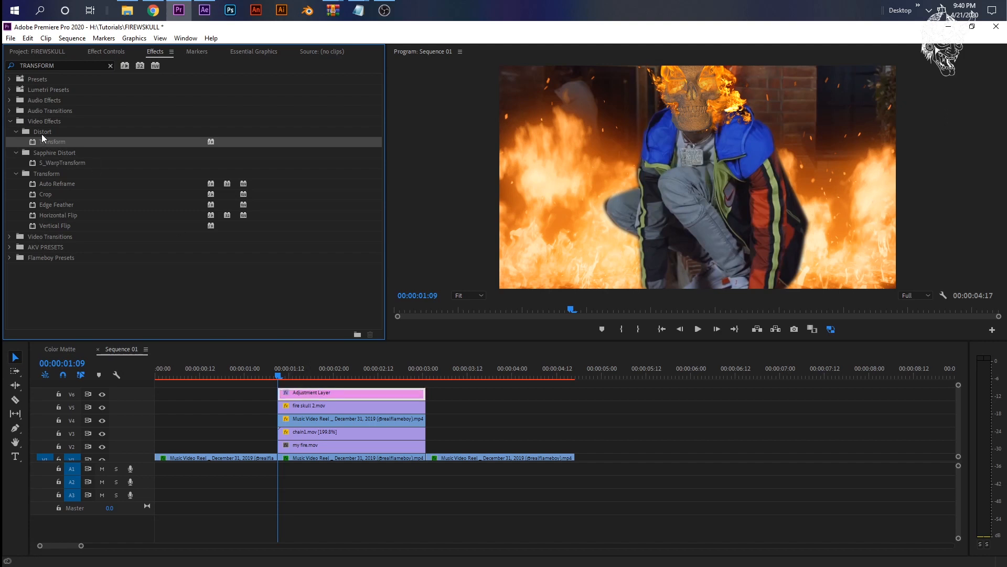
# Step: Start keyframing the Transform effect's Position and Scale at the adjustment layer's start, 00:00:01:09
pyautogui.click(108, 50)
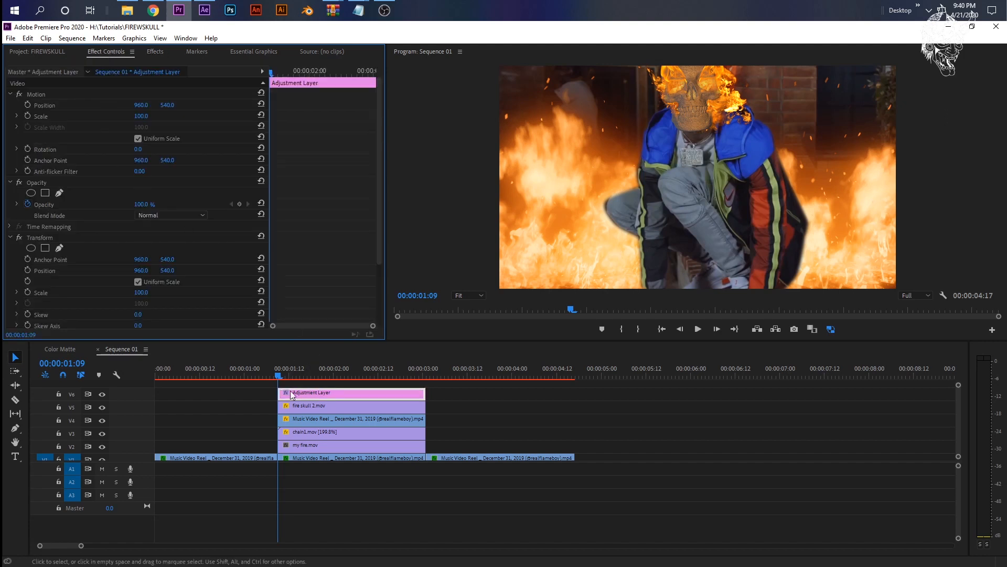
pyautogui.click(324, 392)
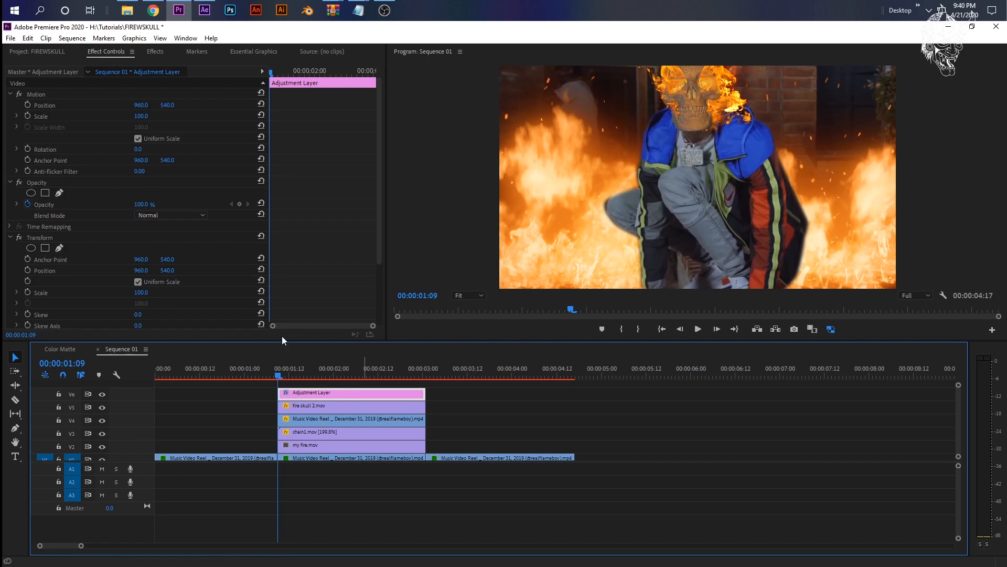
pyautogui.scroll(-3, 56, 291)
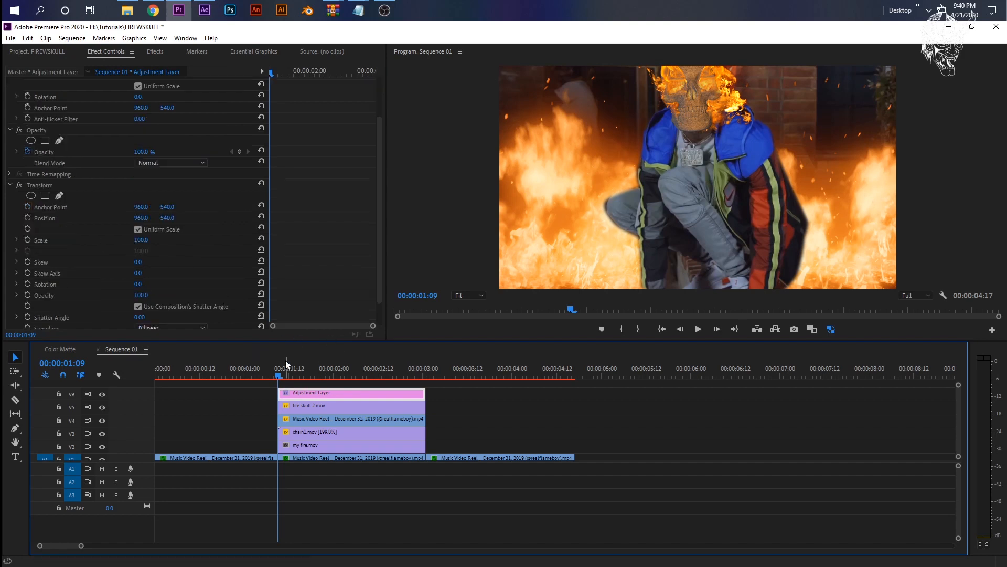
pyautogui.moveTo(261, 370); pyautogui.dragTo(274, 375)
pyautogui.click(27, 217)
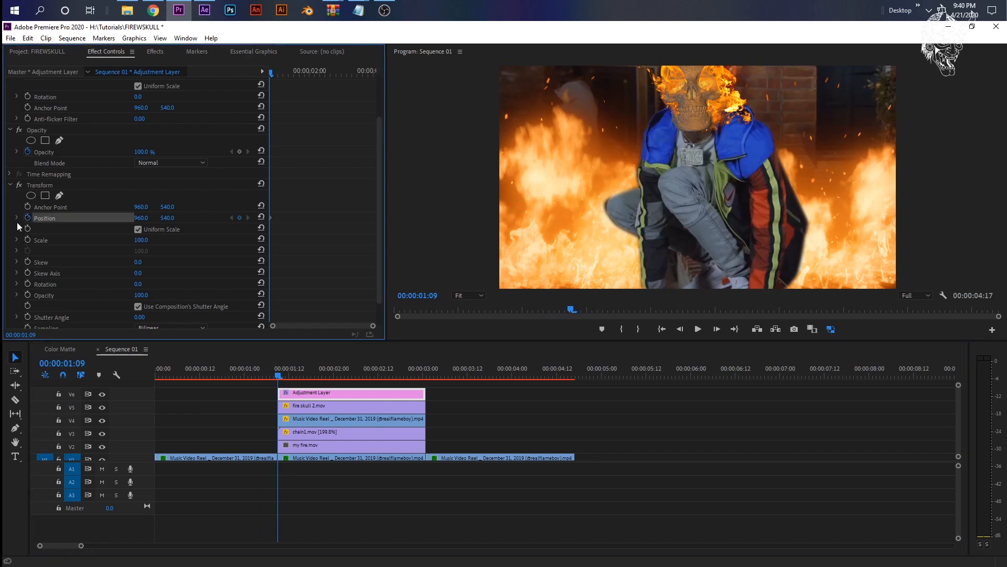
pyautogui.click(28, 239)
# Step: At 00:00:02:03, keyframe the Transform effect's Scale at 134 and its vertical Position at 723
pyautogui.moveTo(280, 375); pyautogui.dragTo(345, 375)
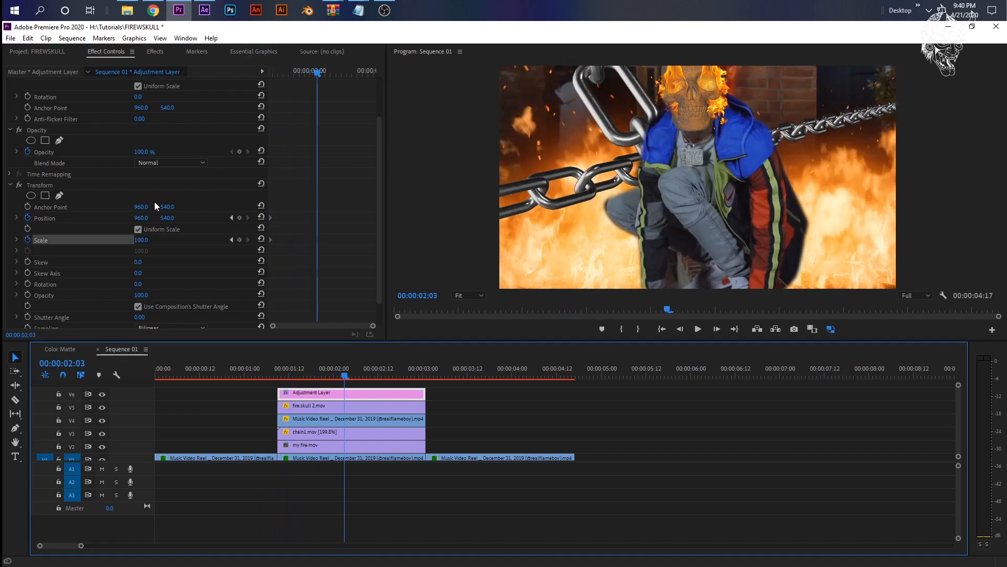
pyautogui.moveTo(146, 240)
pyautogui.mouseDown()
pyautogui.moveTo(175, 240)
pyautogui.moveTo(163, 240)
pyautogui.mouseUp()
pyautogui.moveTo(166, 218); pyautogui.dragTo(263, 218)
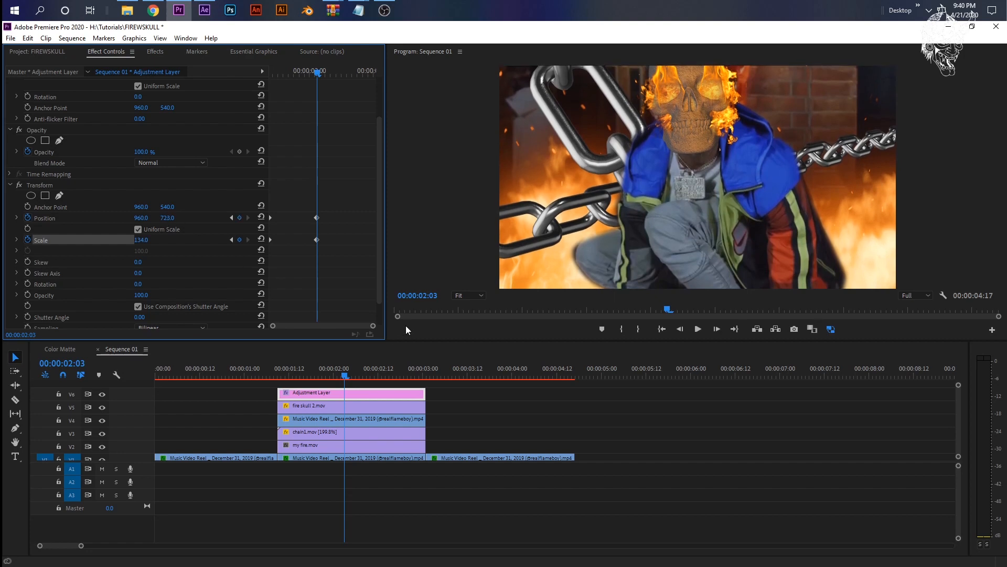
# Step: At the adjustment layer's end, 00:00:03:01, reset the Transform Position to 960, 540 and Scale to 100
pyautogui.moveTo(367, 362); pyautogui.dragTo(429, 366)
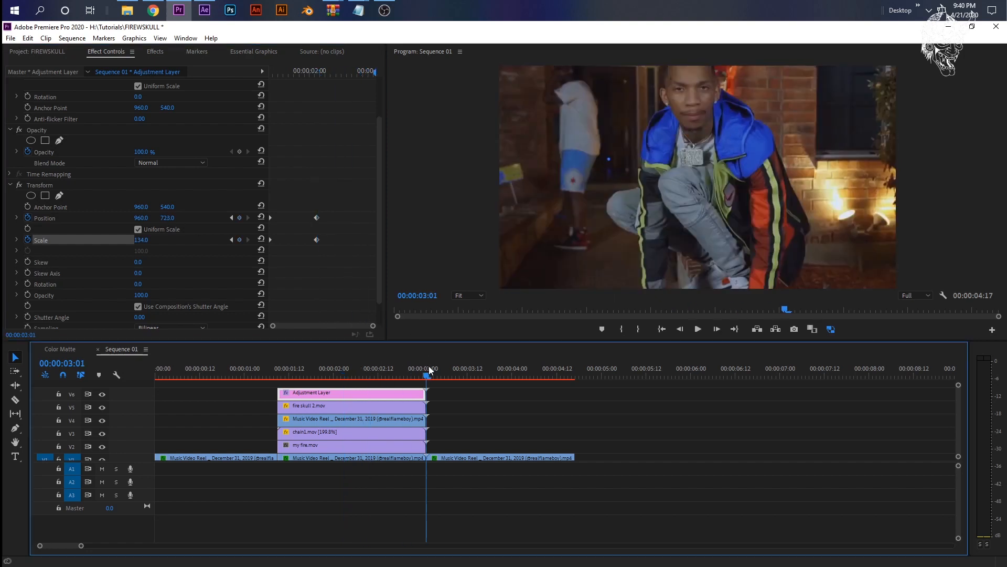
pyautogui.click(261, 217)
pyautogui.click(261, 239)
# Step: Save the project and play back the zoom over the freeze-frame section
pyautogui.click(267, 374)
pyautogui.click(697, 329)
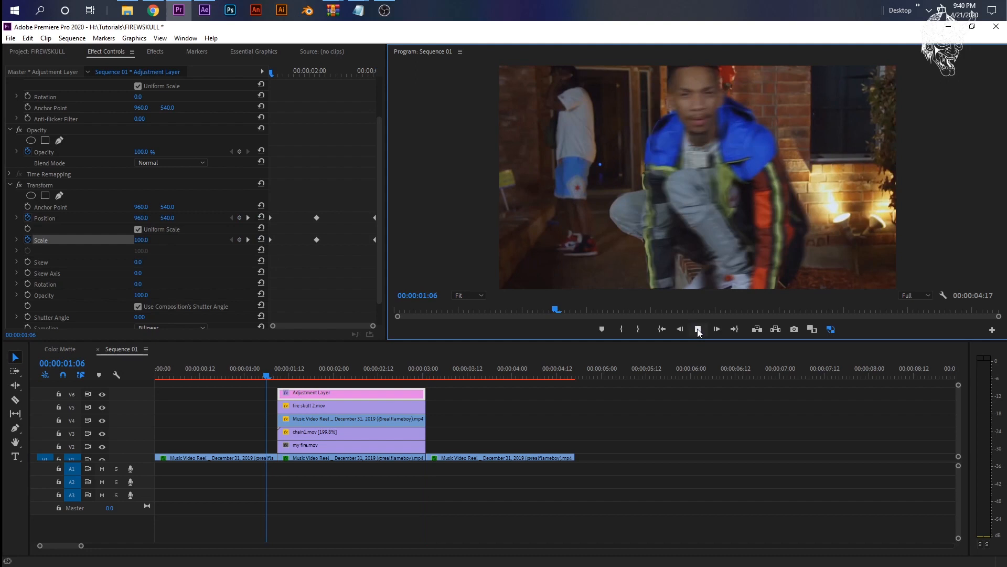
pyautogui.click(248, 374)
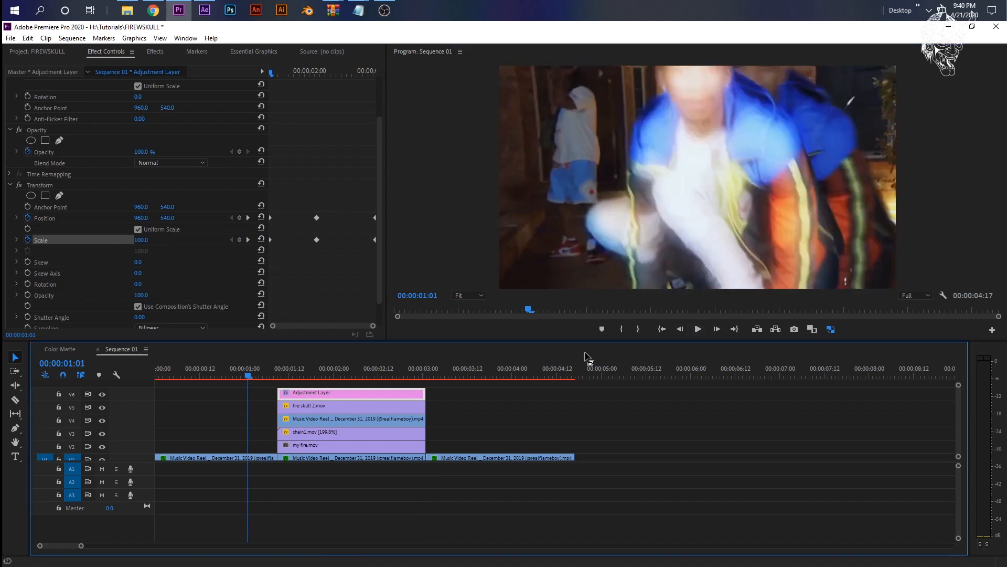
pyautogui.hotkey('ctrl', 's')
pyautogui.press('space')
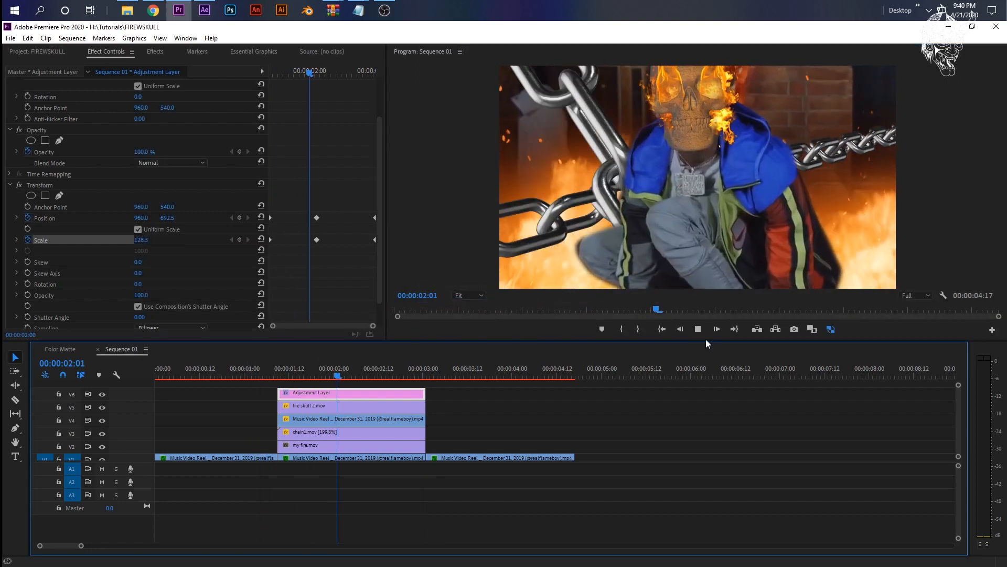
pyautogui.click(261, 367)
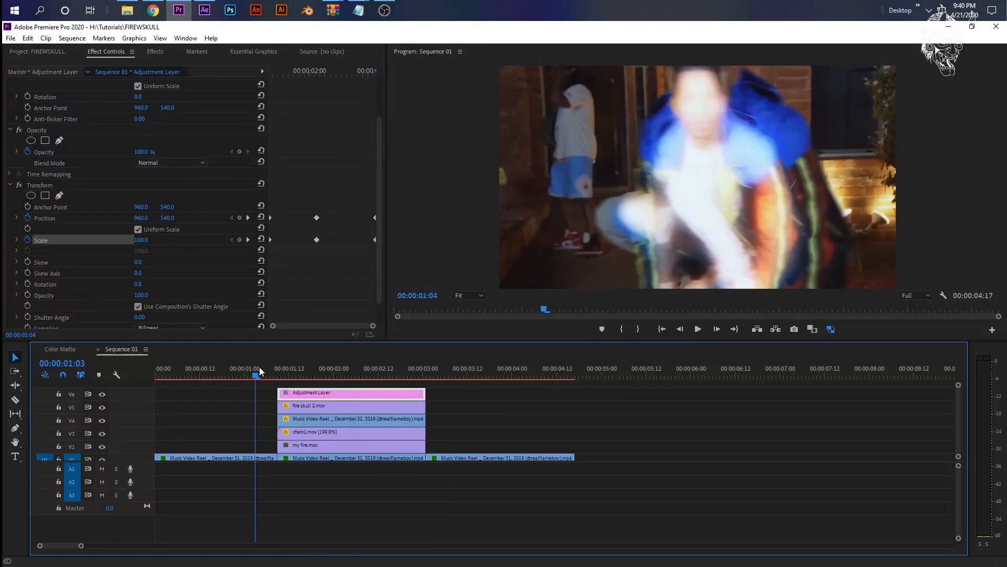
pyautogui.press('space')
# Step: Move the middle Transform Position and Scale keyframes to 00:00:01:19 and play back the zoom
pyautogui.moveTo(286, 73)
pyautogui.mouseDown()
pyautogui.moveTo(272, 74)
pyautogui.moveTo(301, 79)
pyautogui.mouseUp()
pyautogui.moveTo(297, 213); pyautogui.dragTo(323, 254)
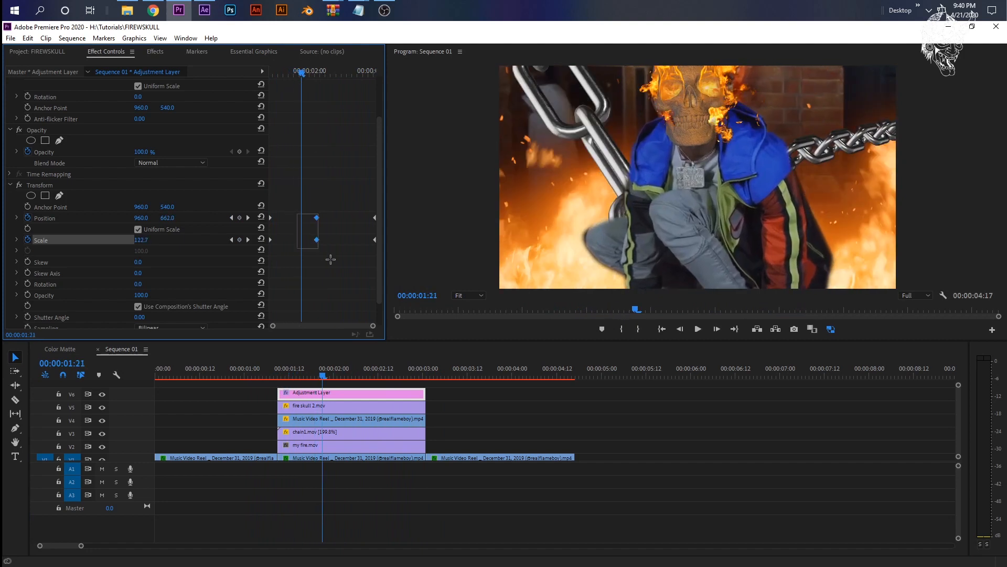
pyautogui.moveTo(282, 74); pyautogui.dragTo(296, 79)
pyautogui.moveTo(316, 218); pyautogui.dragTo(295, 221)
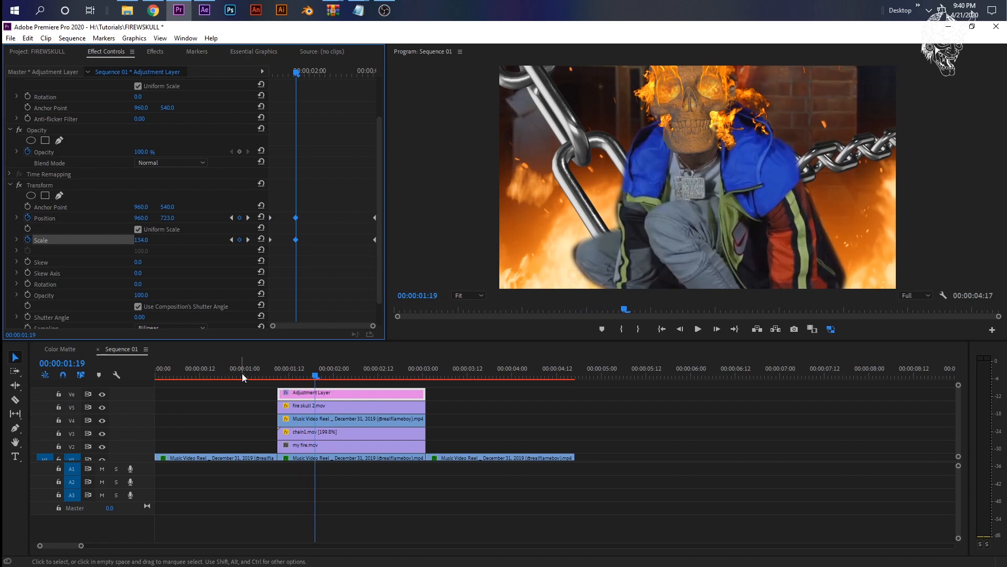
pyautogui.click(240, 375)
pyautogui.press('space')
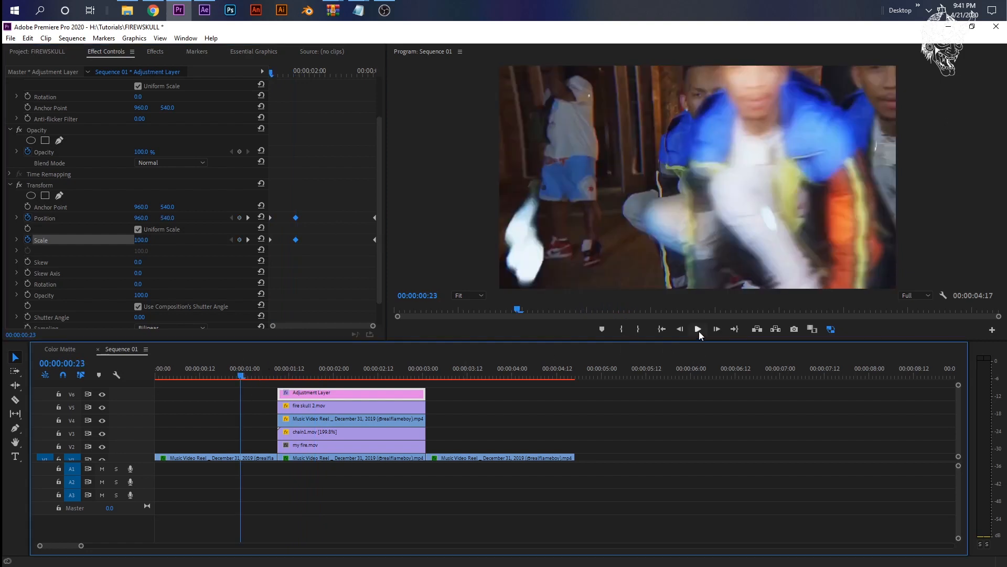
pyautogui.click(698, 329)
pyautogui.click(699, 329)
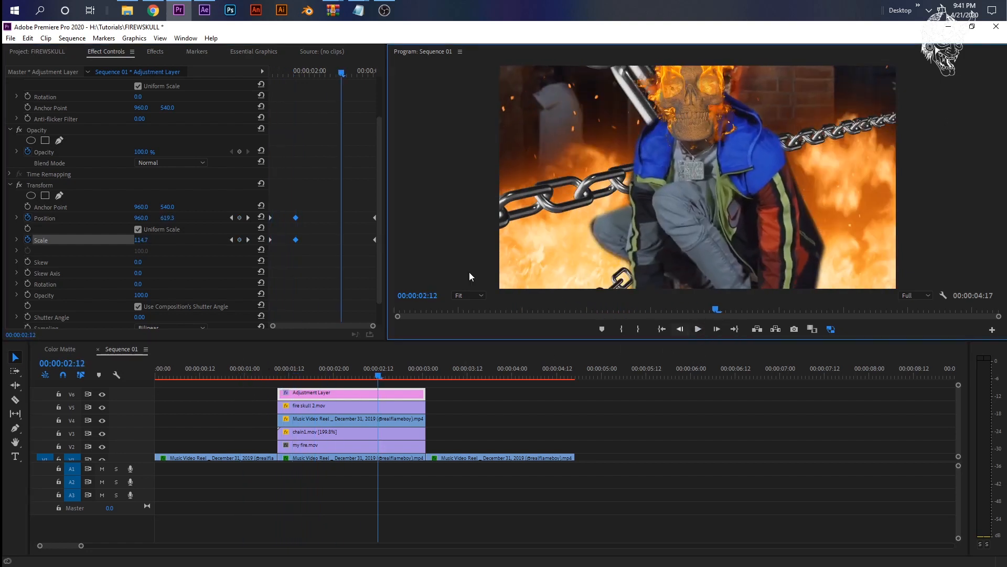
# Step: Set the middle Transform Position and Scale keyframes to Auto Bezier temporal interpolation and play back the sequence
pyautogui.moveTo(291, 211); pyautogui.dragTo(310, 256)
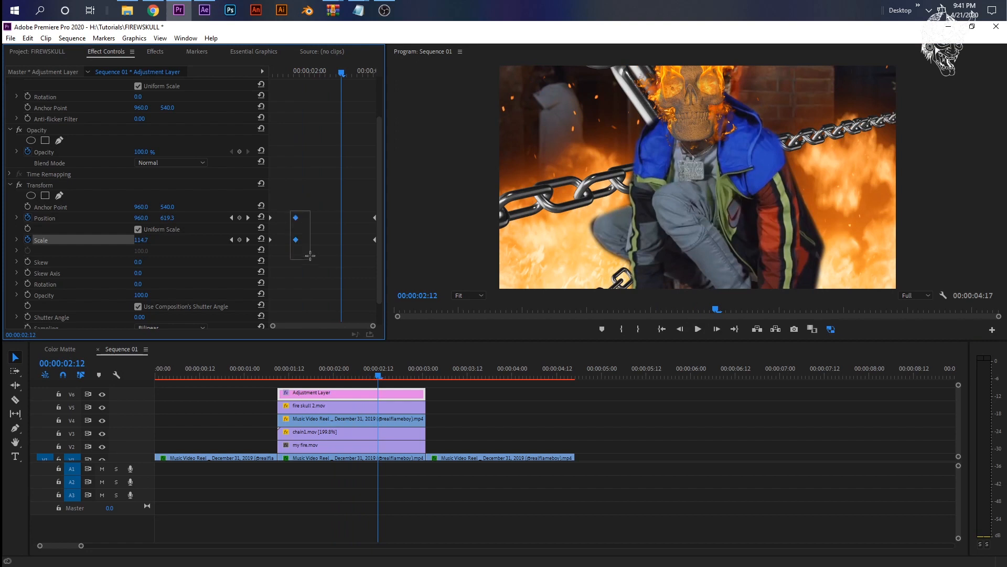
pyautogui.rightClick(298, 240)
pyautogui.moveTo(382, 326)
pyautogui.click(432, 350)
pyautogui.click(157, 375)
pyautogui.press('space')
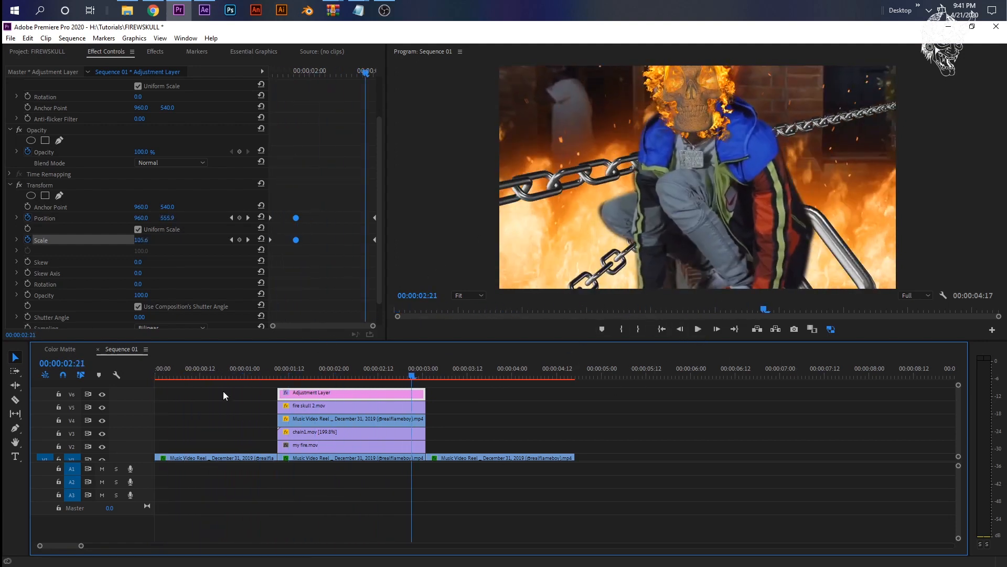
pyautogui.click(229, 366)
pyautogui.press('space')
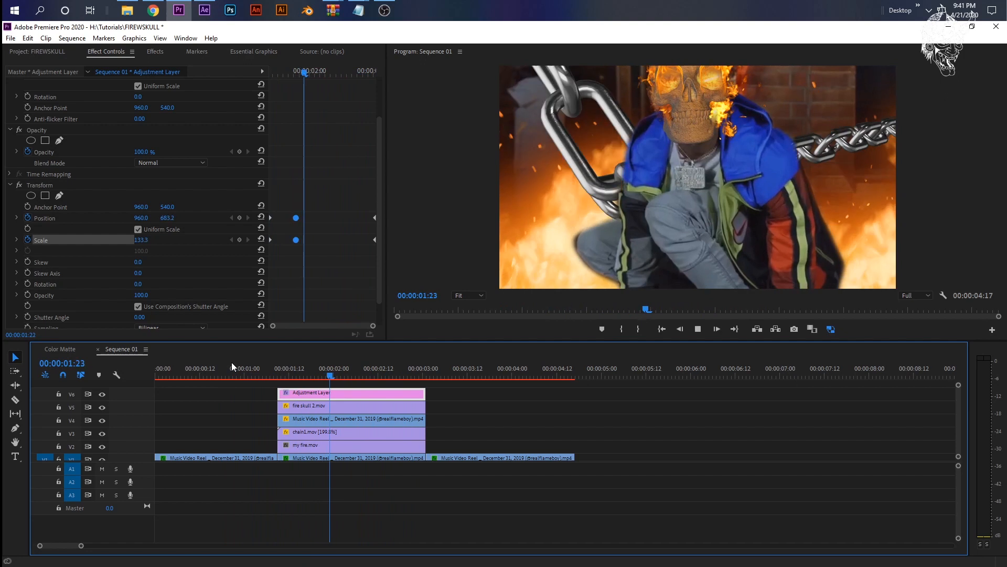
# Step: Play back the adjustment layer zoom over the freeze-frame section several times to check its timing
pyautogui.press('space')
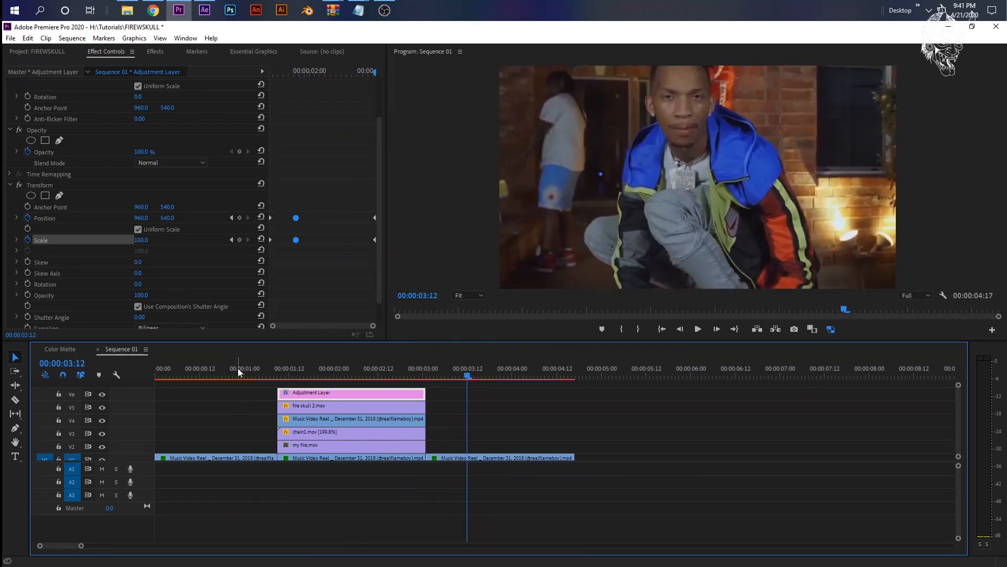
pyautogui.click(225, 369)
pyautogui.press('space')
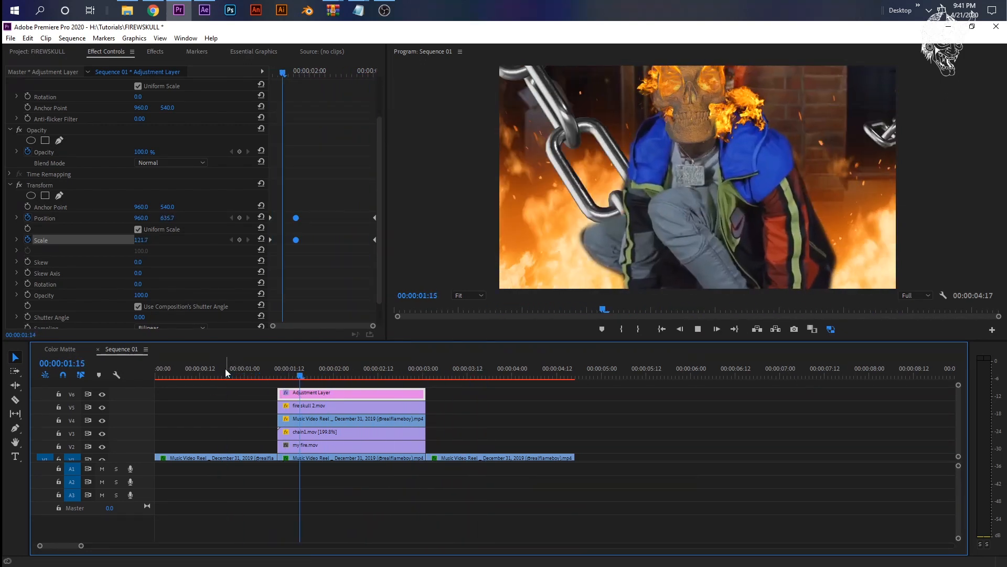
pyautogui.press('space')
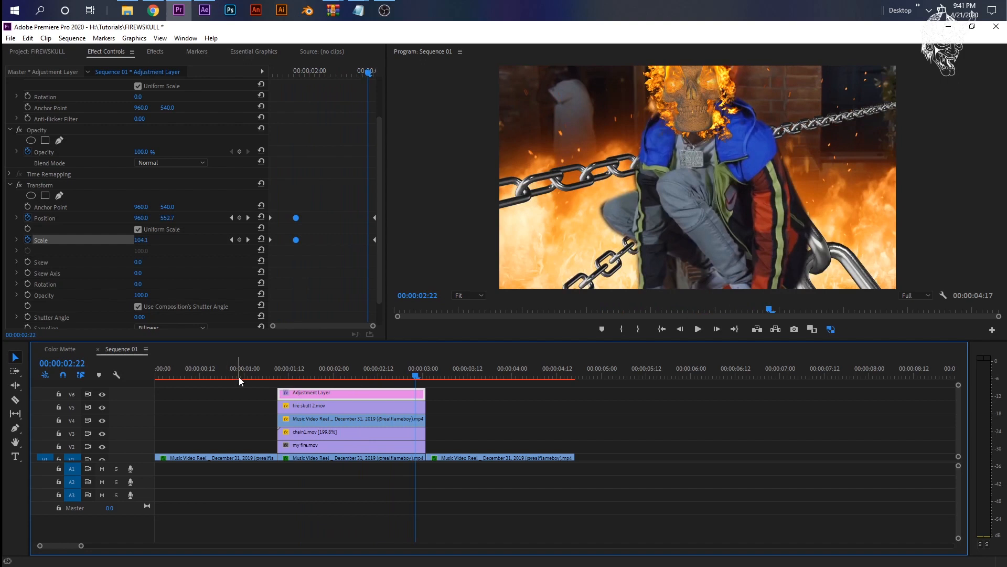
pyautogui.click(238, 377)
pyautogui.press('space')
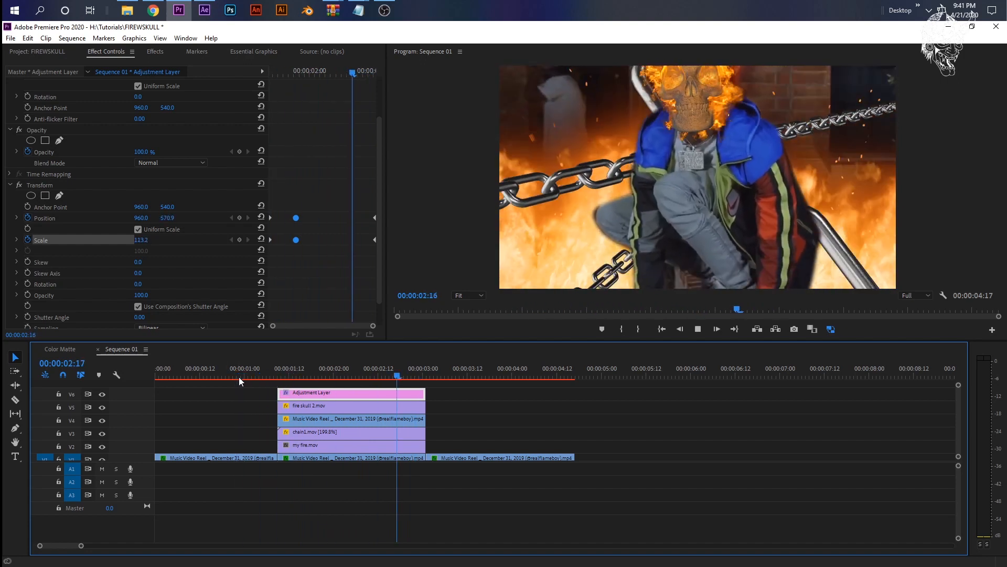
pyautogui.click(250, 376)
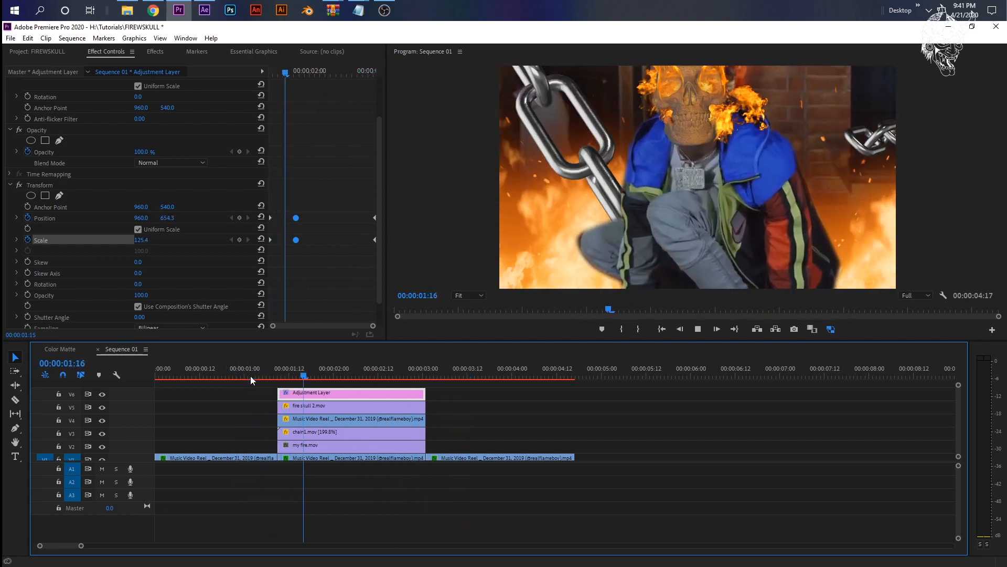
pyautogui.press('space')
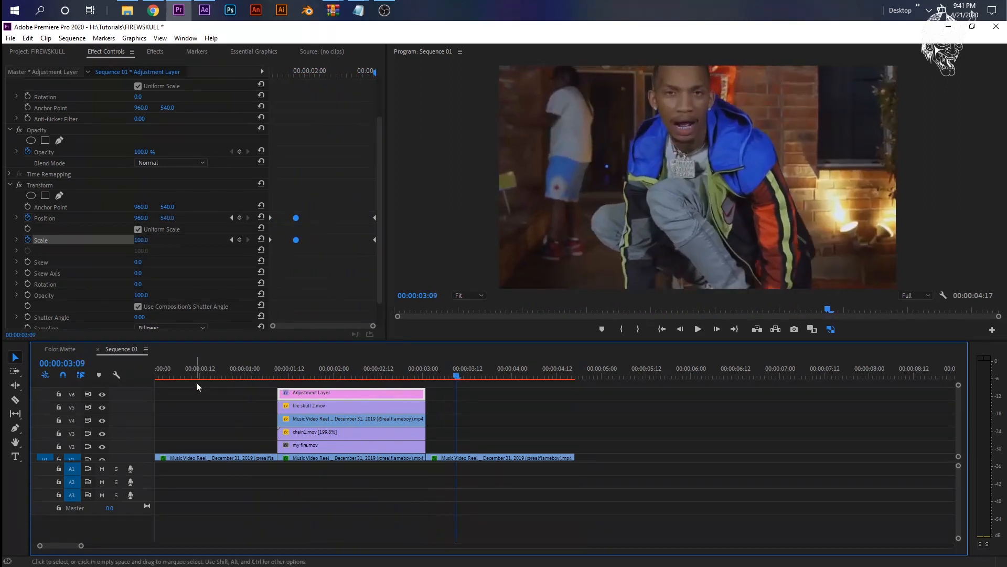
# Step: Nest the adjustment layer, skull, chain, fire and freeze-frame clips on V1 to V6 as Nested Sequence 02
pyautogui.scroll(-1, 326, 446)
pyautogui.click(327, 450)
pyautogui.scroll(1, 336, 430)
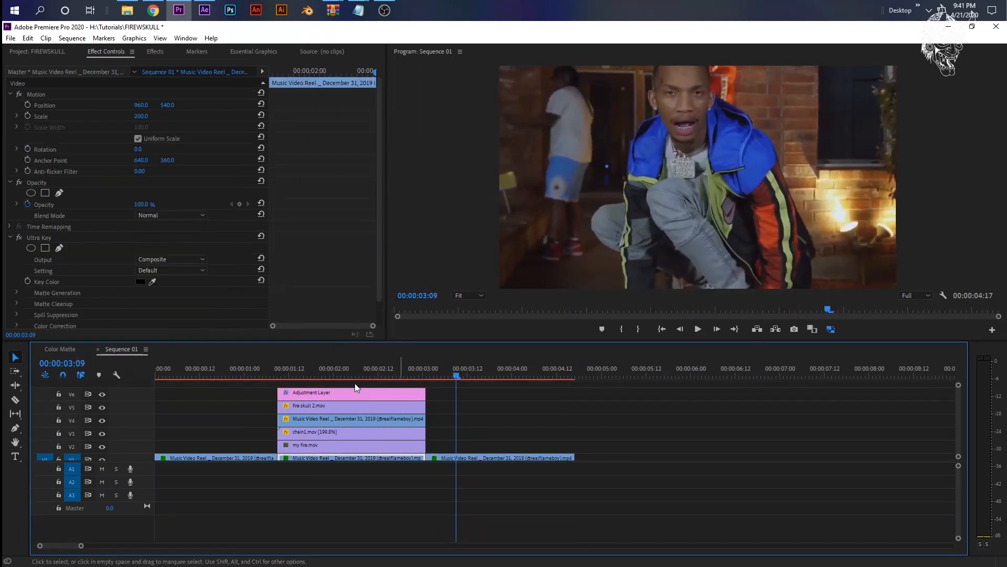
pyautogui.moveTo(355, 386); pyautogui.dragTo(348, 441)
pyautogui.scroll(-1, 325, 452)
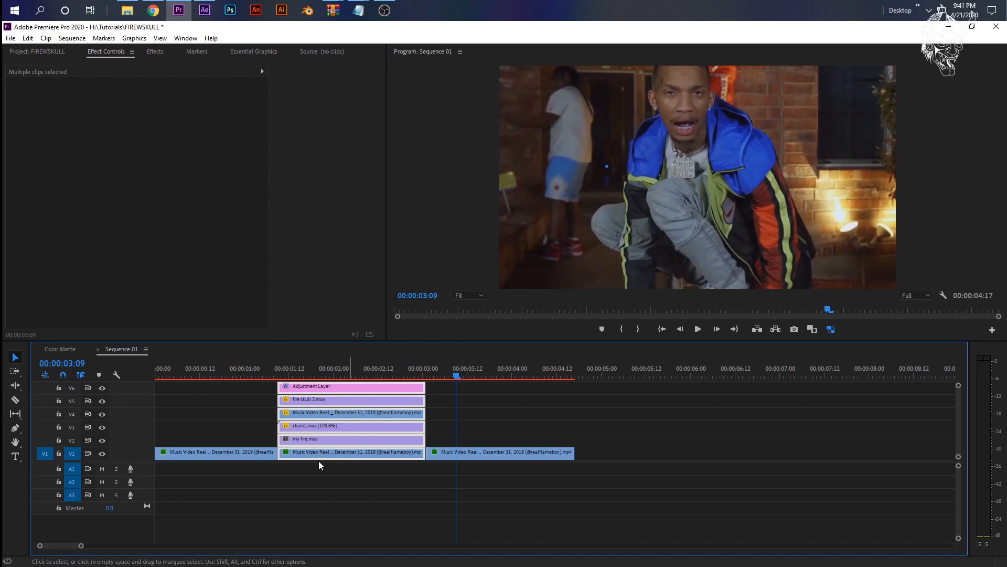
pyautogui.rightClick(336, 449)
pyautogui.click(371, 321)
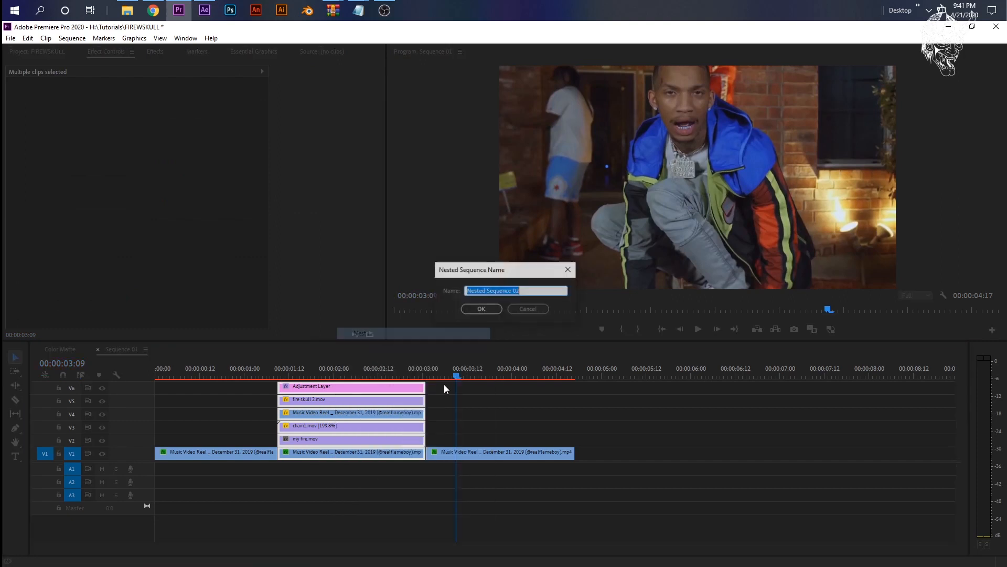
pyautogui.click(475, 309)
pyautogui.click(335, 450)
pyautogui.click(294, 374)
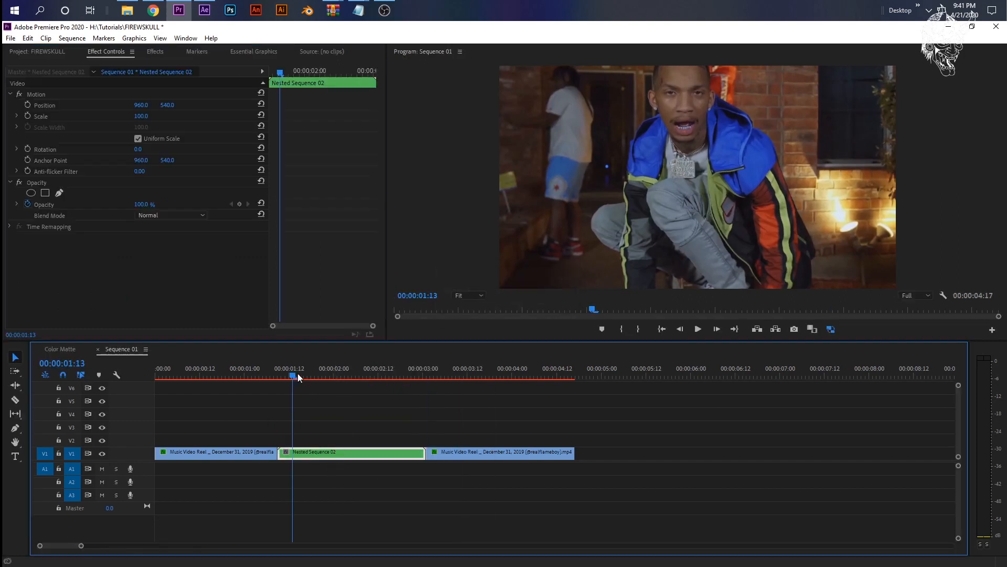
# Step: Place side wipe.mp4 on V2 above the nested sequence, ending with the last footage clip, and scrub through the wipe
pyautogui.click(42, 53)
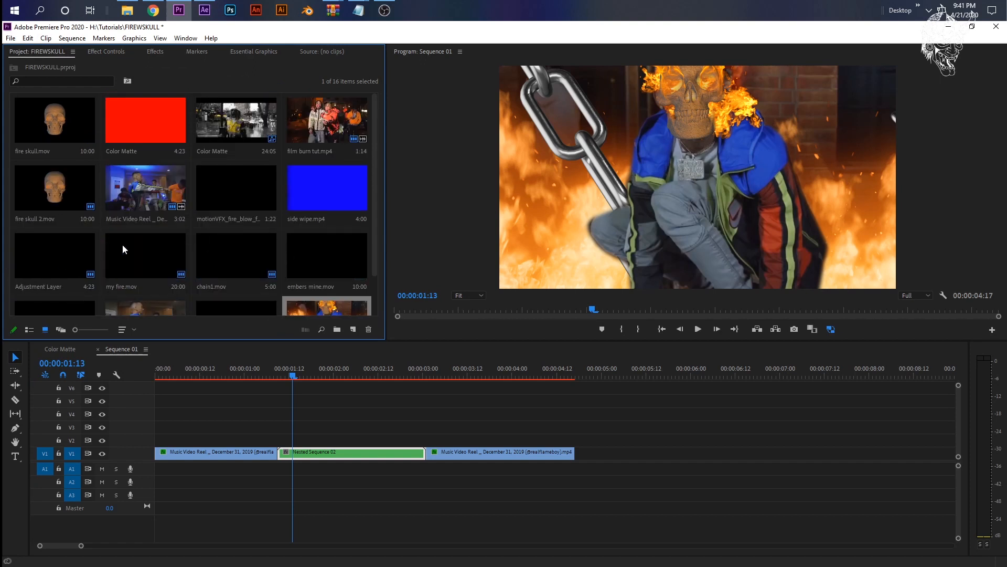
pyautogui.scroll(-2, 123, 248)
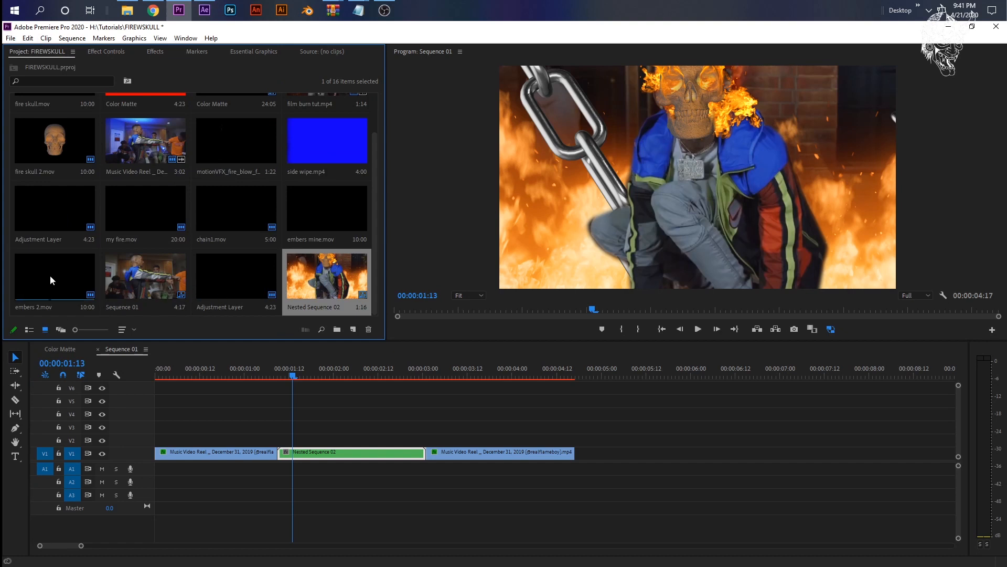
pyautogui.scroll(2, 75, 194)
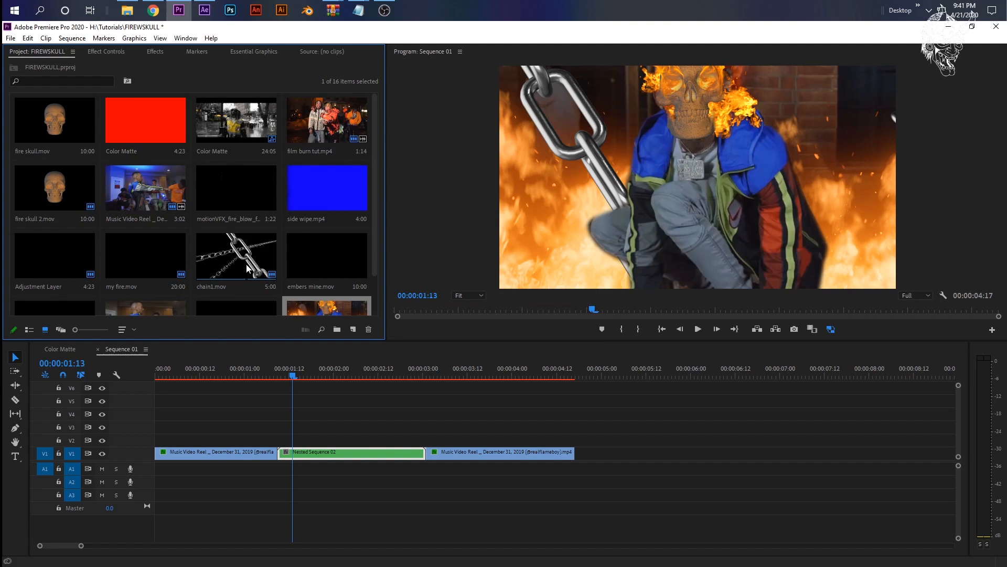
pyautogui.moveTo(348, 196); pyautogui.dragTo(337, 420)
pyautogui.moveTo(278, 374); pyautogui.dragTo(218, 374)
pyautogui.moveTo(278, 439)
pyautogui.mouseDown()
pyautogui.moveTo(320, 440)
pyautogui.moveTo(289, 441)
pyautogui.mouseUp()
pyautogui.click(264, 373)
pyautogui.moveTo(266, 373); pyautogui.dragTo(352, 388)
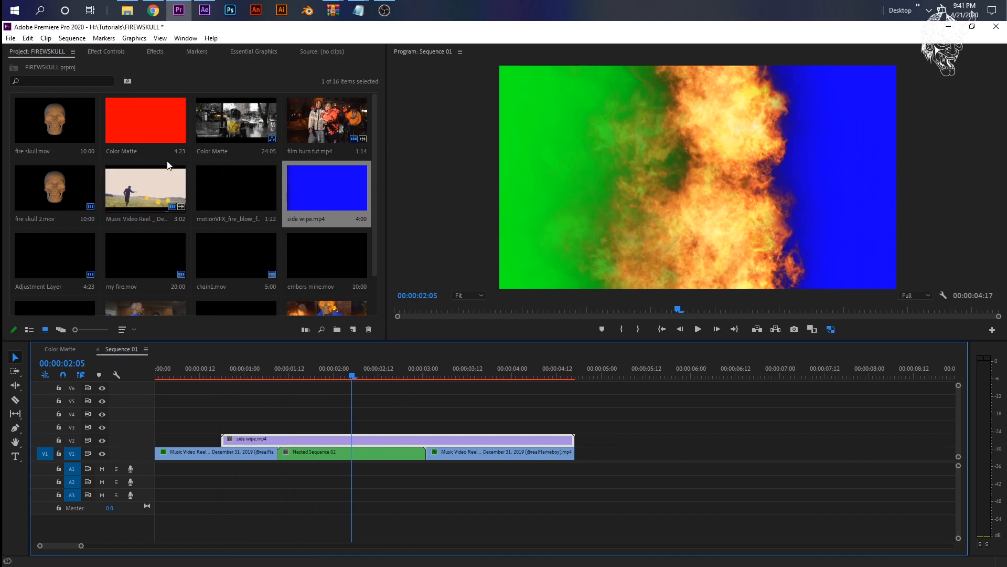
# Step: Apply the Horizontal Flip effect to the side wipe clip
pyautogui.click(155, 51)
pyautogui.moveTo(55, 65); pyautogui.dragTo(3, 68)
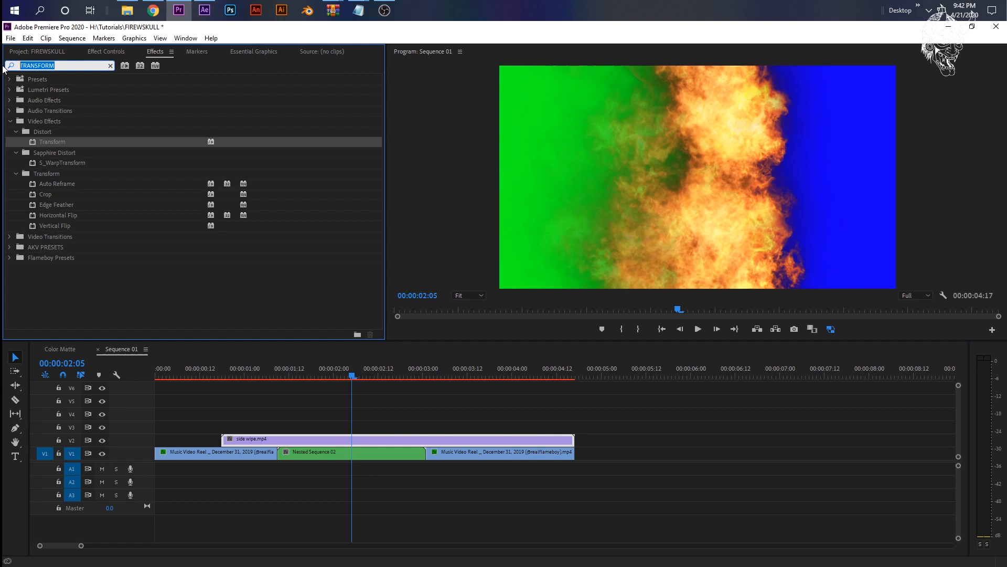
pyautogui.write('FLIP')
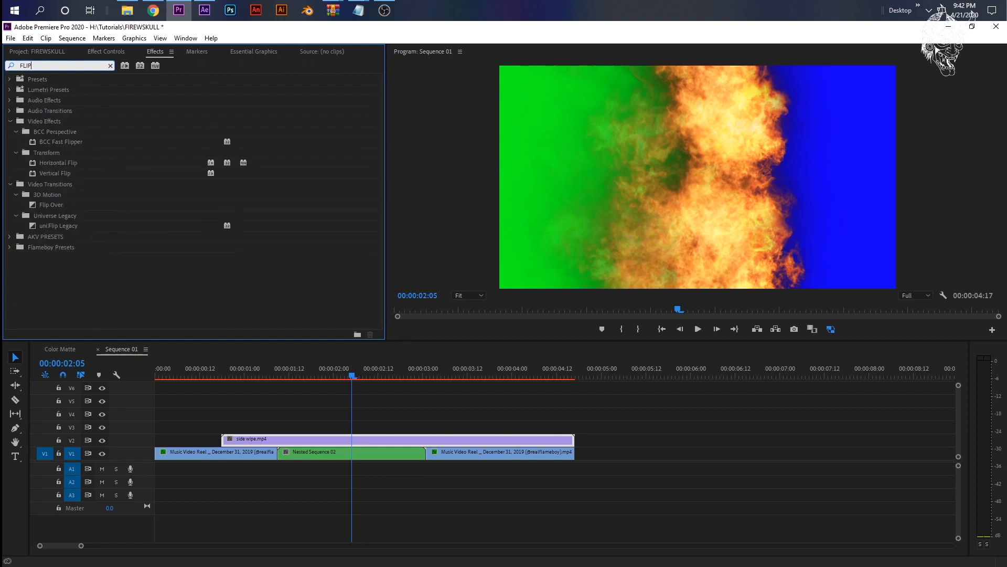
pyautogui.moveTo(59, 163); pyautogui.dragTo(334, 439)
# Step: Trim the start of the side wipe clip to 00:00:01:06 and scrub through the wipe
pyautogui.click(216, 371)
pyautogui.moveTo(215, 371); pyautogui.dragTo(269, 372)
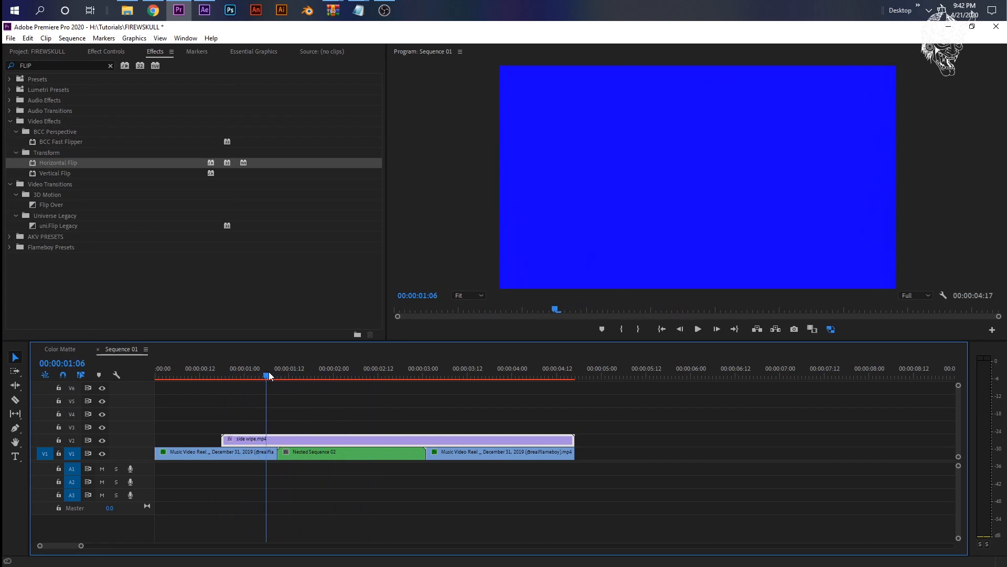
pyautogui.moveTo(229, 440); pyautogui.dragTo(266, 440)
pyautogui.moveTo(262, 376); pyautogui.dragTo(305, 380)
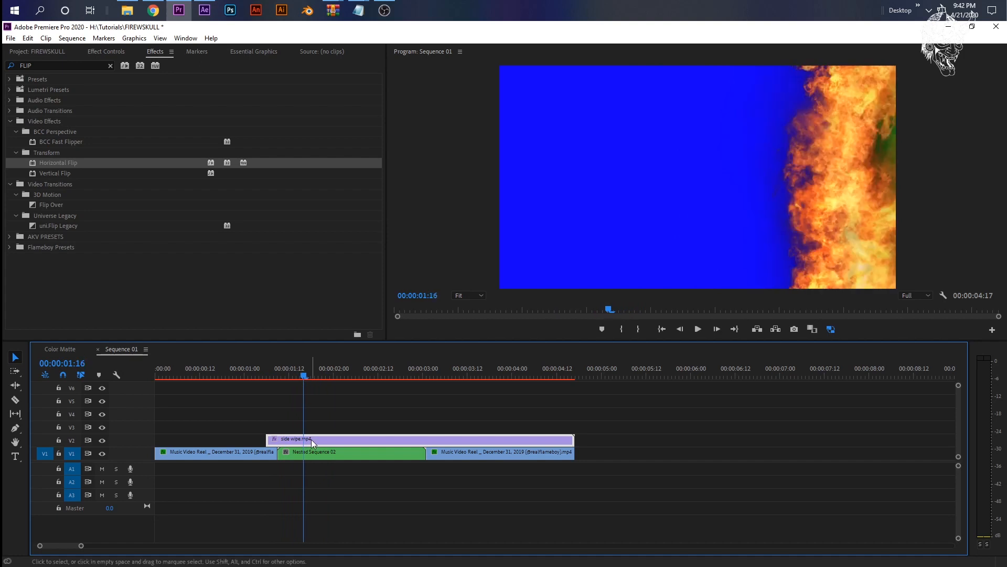
# Step: Set the side wipe clip's speed to 400%
pyautogui.rightClick(385, 439)
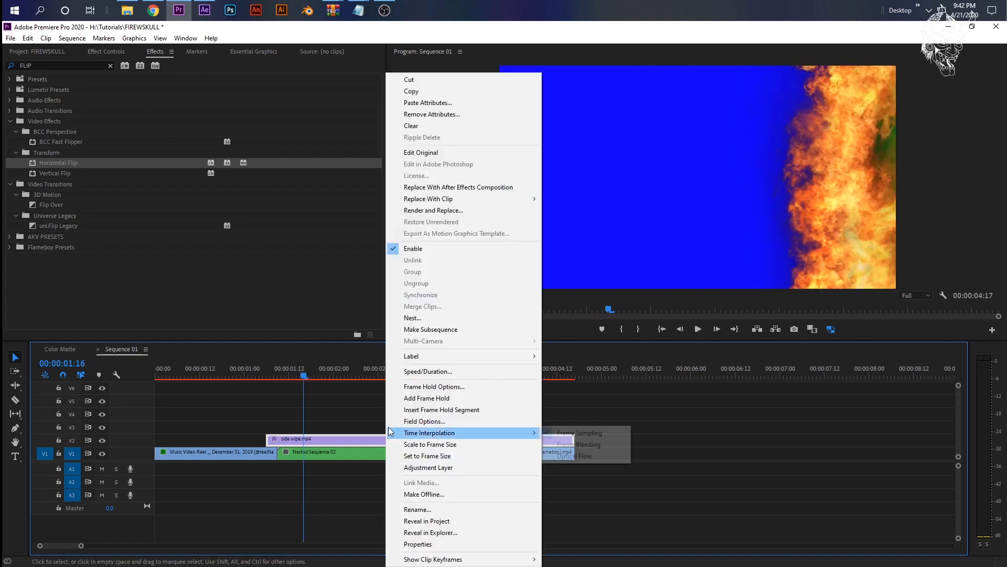
pyautogui.click(449, 368)
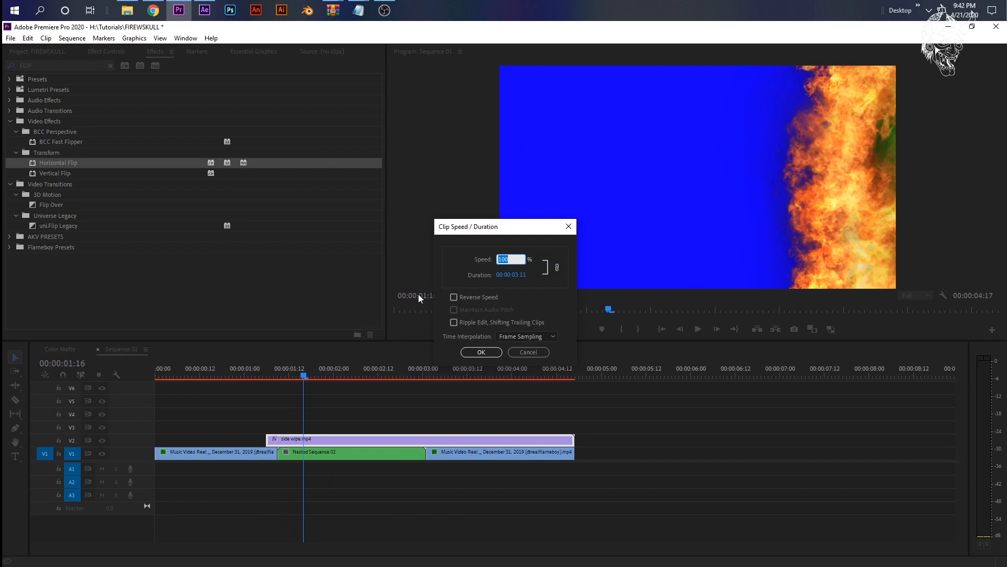
pyautogui.write('400')
pyautogui.click(481, 352)
# Step: Cut the side wipe clip at 00:00:01:19 and delete the remaining part after the cut
pyautogui.moveTo(294, 378)
pyautogui.mouseDown()
pyautogui.moveTo(256, 364)
pyautogui.moveTo(313, 373)
pyautogui.mouseUp()
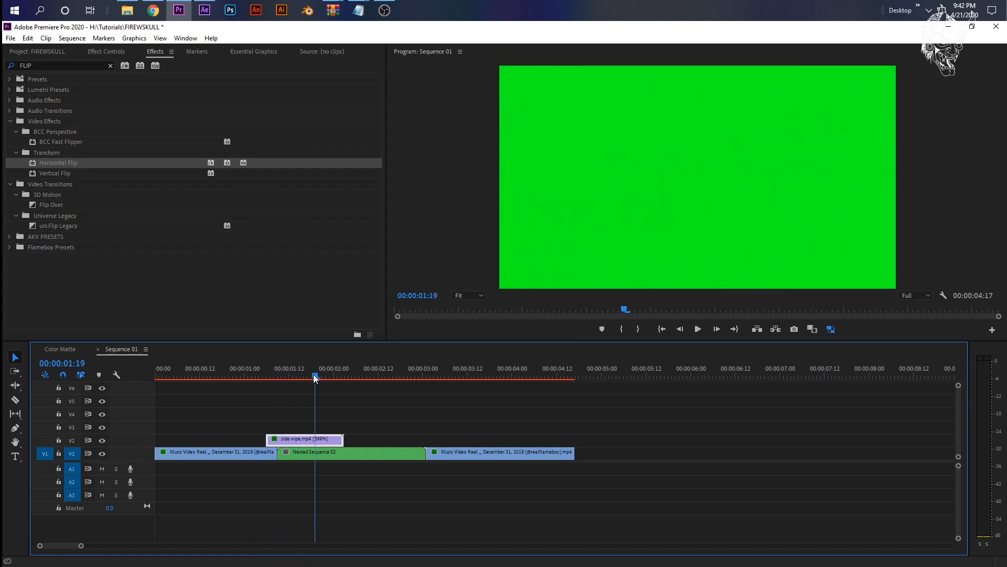
pyautogui.hotkey('ctrl', 'k')
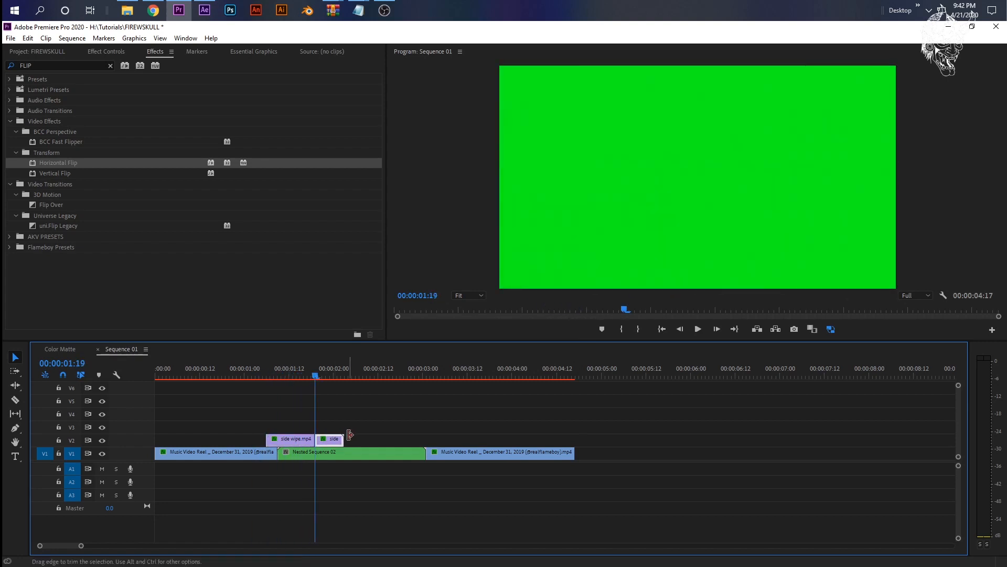
pyautogui.press('Delete')
# Step: Apply Ultra Key to the side wipe clip and key out its blue area at 00:00:01:09
pyautogui.moveTo(251, 367); pyautogui.dragTo(280, 389)
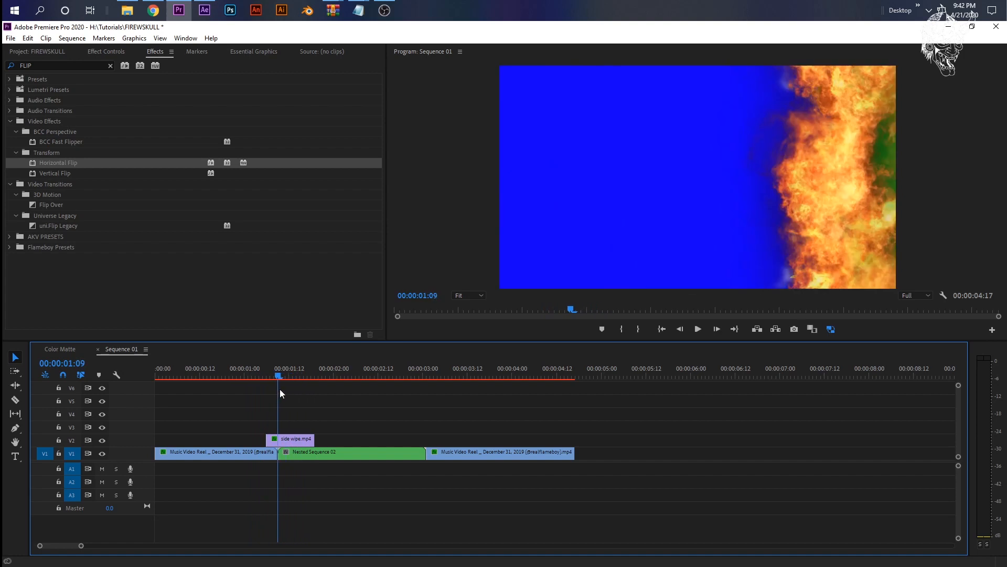
pyautogui.click(42, 63)
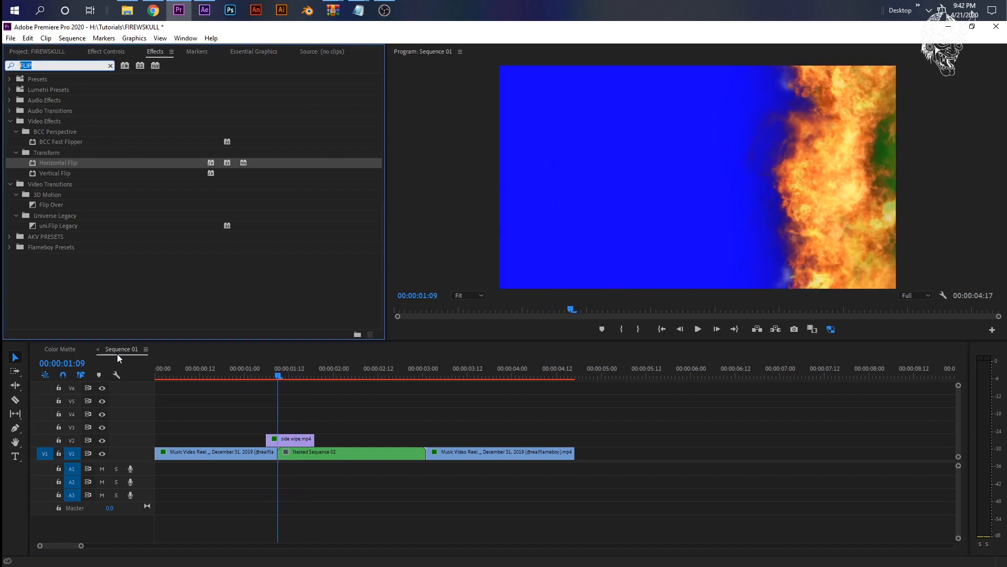
pyautogui.write('ULTRA KE')
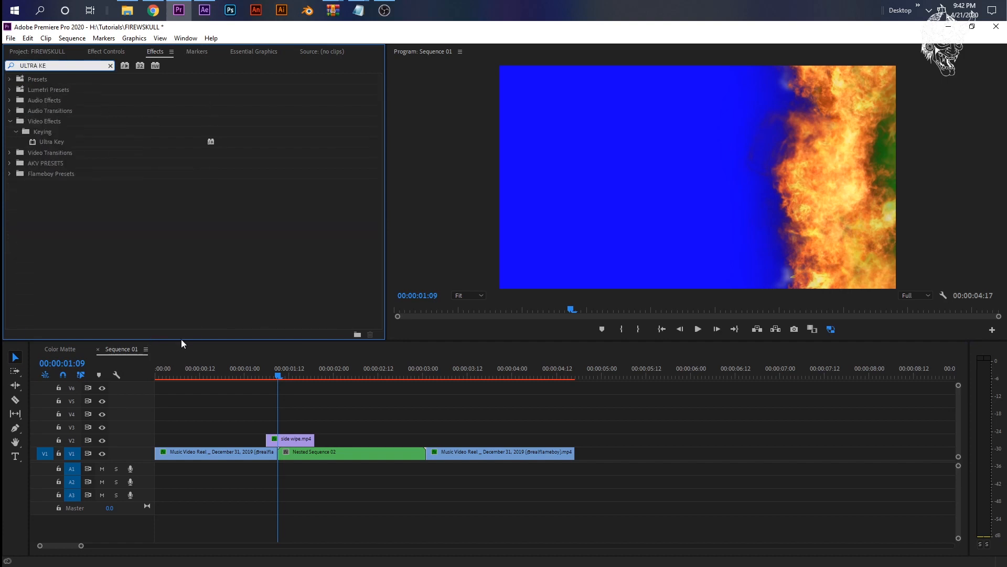
pyautogui.moveTo(47, 143); pyautogui.dragTo(291, 440)
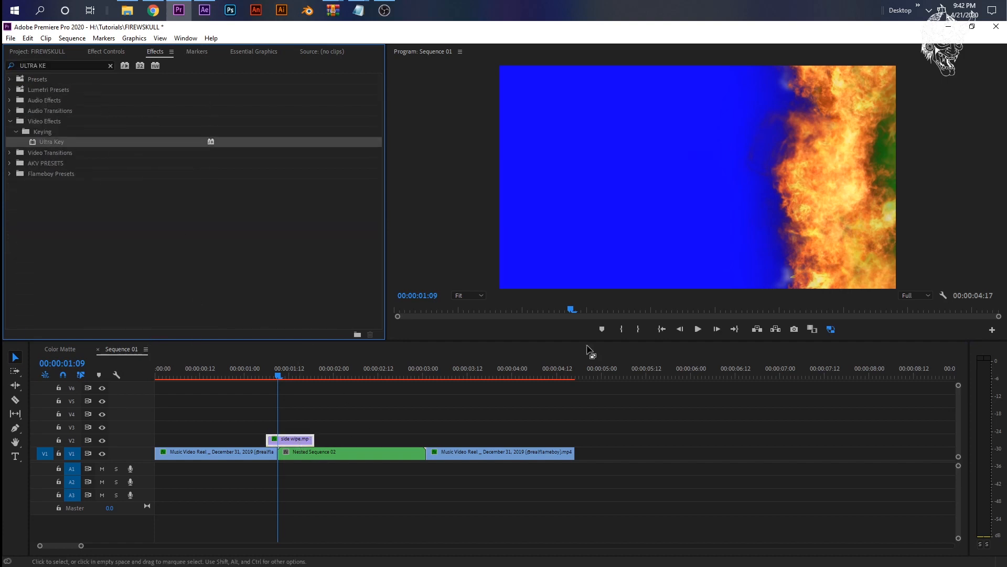
pyautogui.click(106, 51)
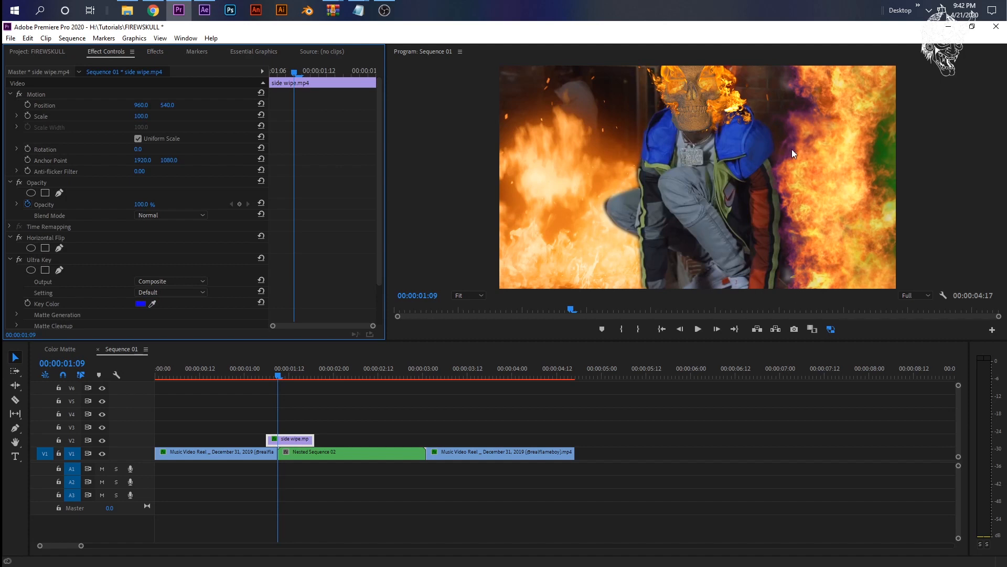
# Step: Set the Matte Generation Transparency of the side wipe's Ultra Key to 37
pyautogui.scroll(-2, 186, 244)
pyautogui.click(16, 272)
pyautogui.moveTo(140, 283)
pyautogui.mouseDown()
pyautogui.moveTo(159, 283)
pyautogui.moveTo(141, 284)
pyautogui.mouseUp()
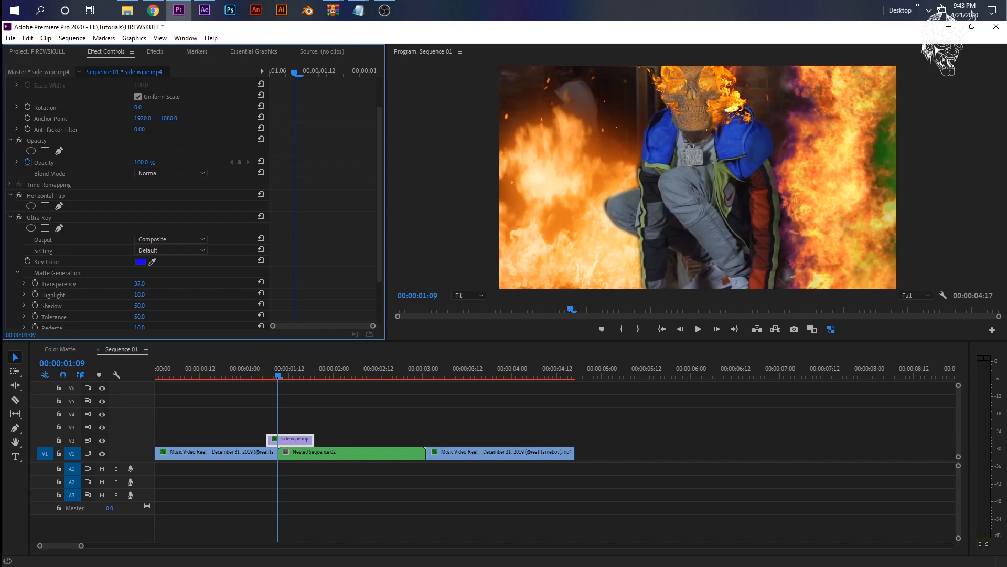
# Step: Find the RGB Curves effect and apply it to the side wipe clip
pyautogui.click(155, 53)
pyautogui.click(45, 67)
pyautogui.write('RGB')
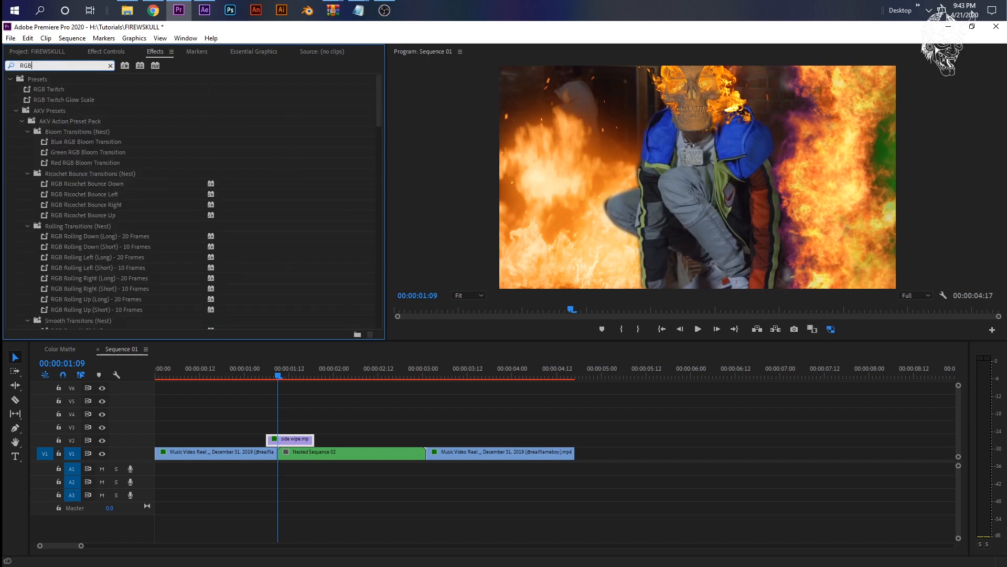
pyautogui.write(' CURVES')
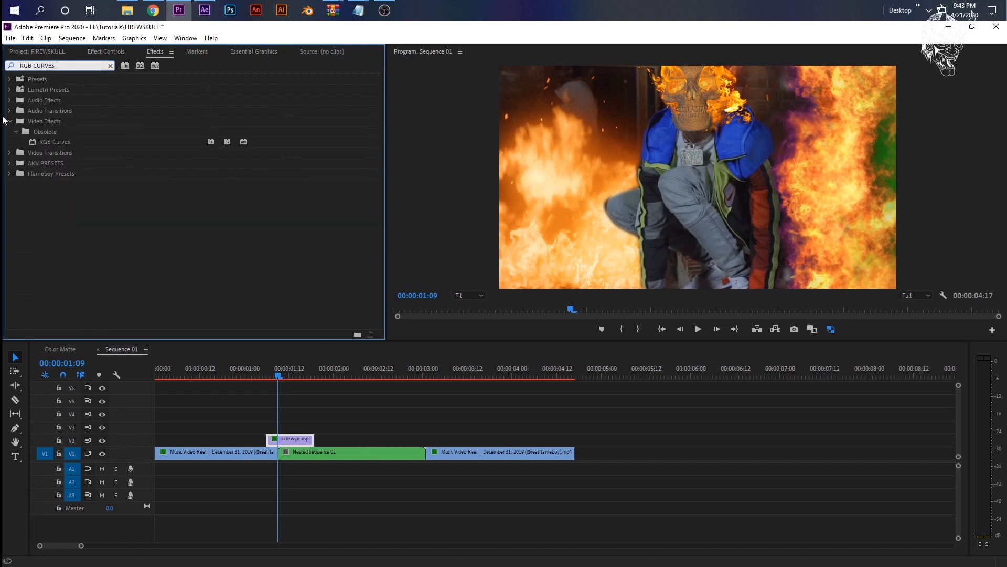
pyautogui.moveTo(54, 143); pyautogui.dragTo(285, 441)
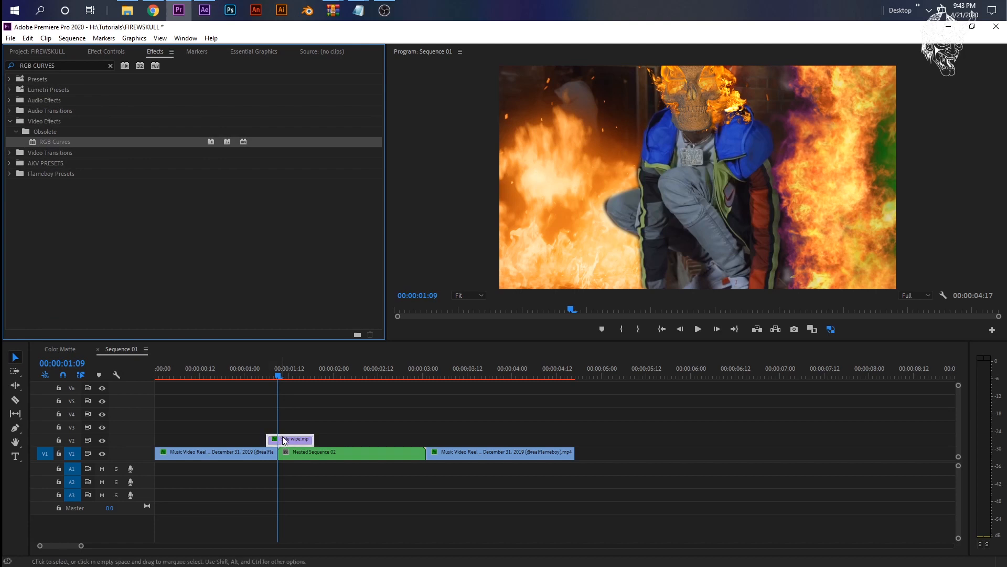
# Step: Lower the upper endpoint of the Blue curve in the side wipe's RGB Curves effect
pyautogui.click(103, 52)
pyautogui.scroll(-5, 11, 173)
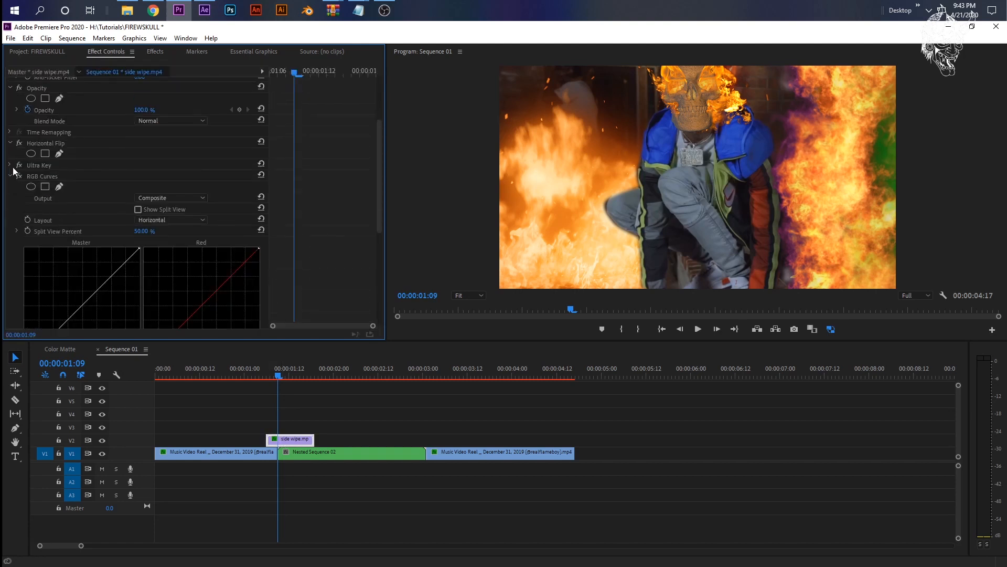
pyautogui.scroll(-2, 244, 270)
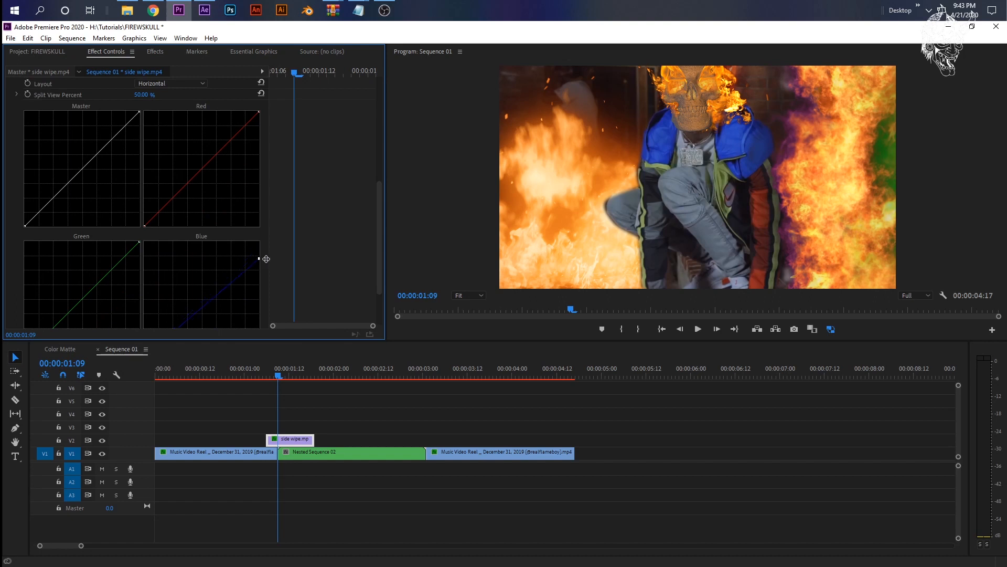
pyautogui.click(293, 439)
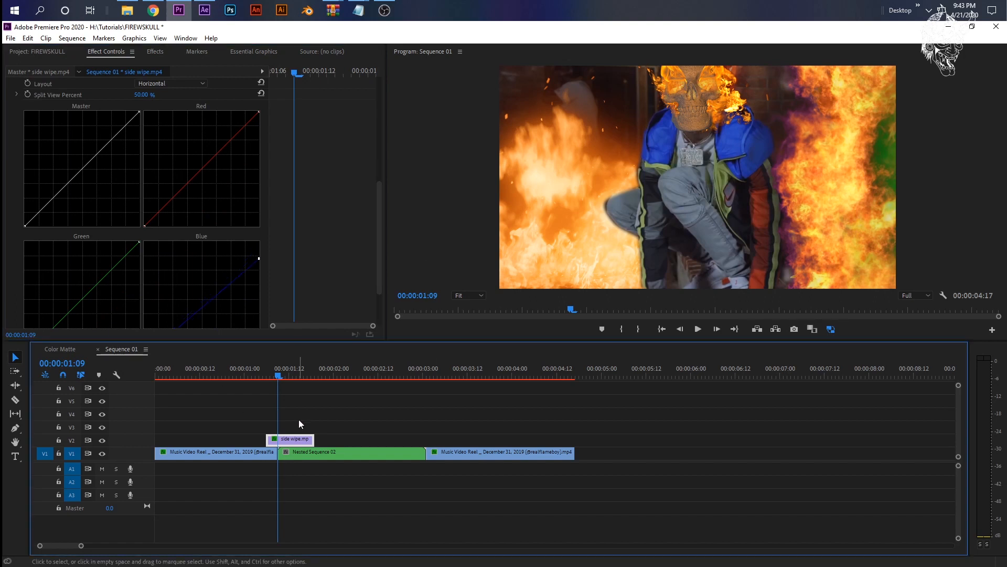
pyautogui.scroll(-2, 322, 252)
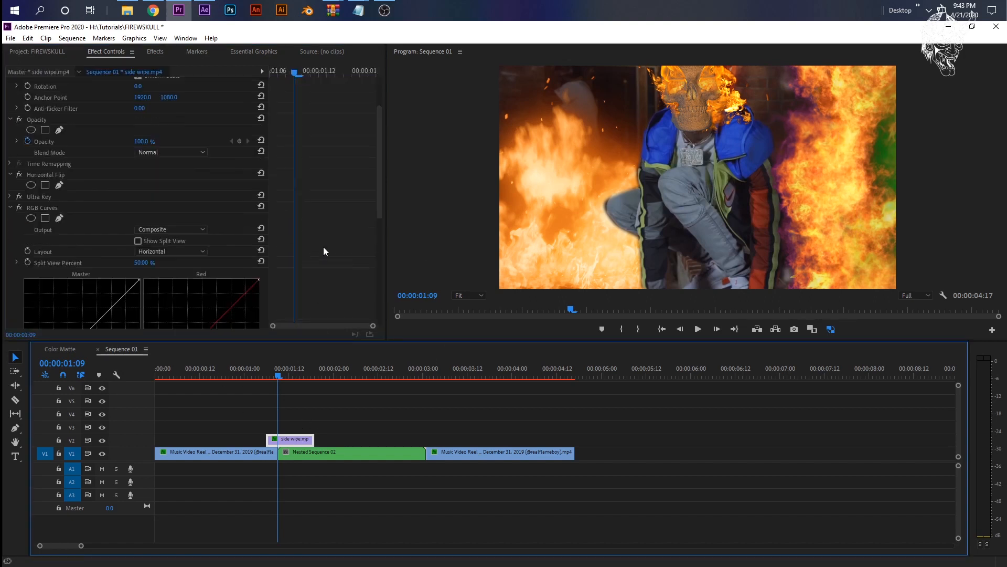
# Step: Play back and scrub the keyed side wipe transition into the freeze-frame nest
pyautogui.click(250, 373)
pyautogui.press('space')
pyautogui.press('space')
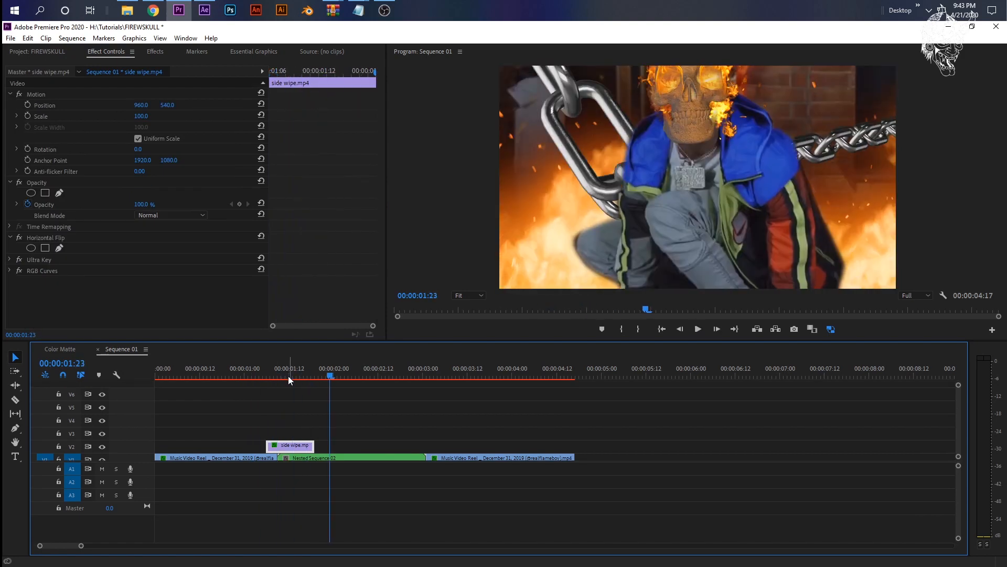
pyautogui.scroll(-1, 288, 376)
pyautogui.click(265, 376)
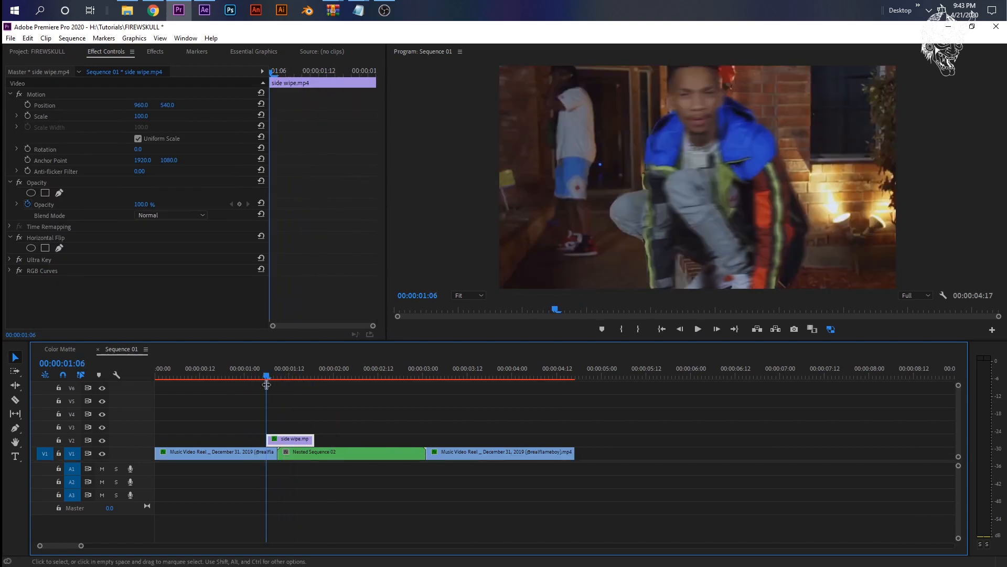
pyautogui.click(276, 374)
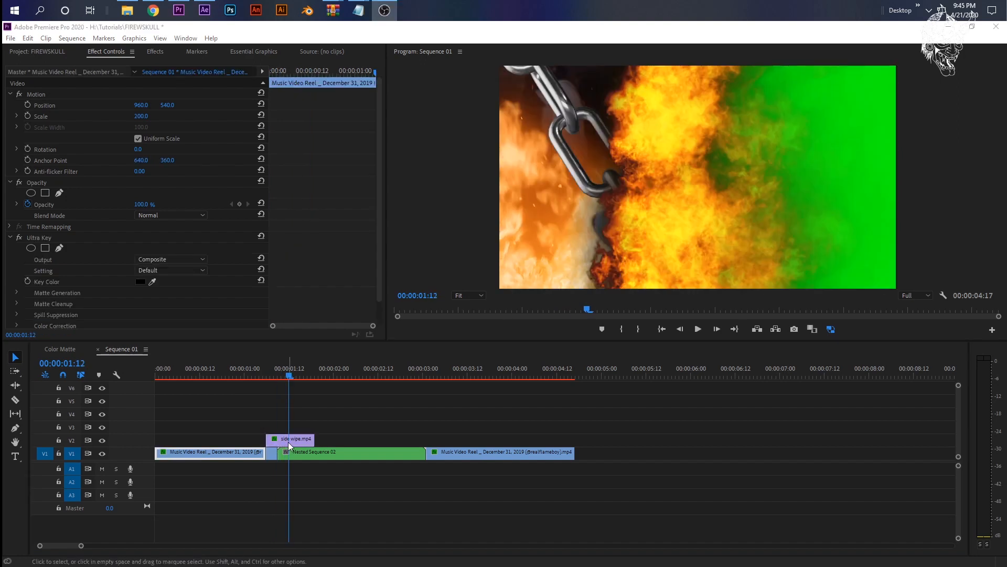
# Step: Move the side wipe clip up to V4 and place the short music video segment on V3, extended to the wipe's end
pyautogui.moveTo(81, 545); pyautogui.dragTo(52, 545)
pyautogui.moveTo(495, 439); pyautogui.dragTo(494, 419)
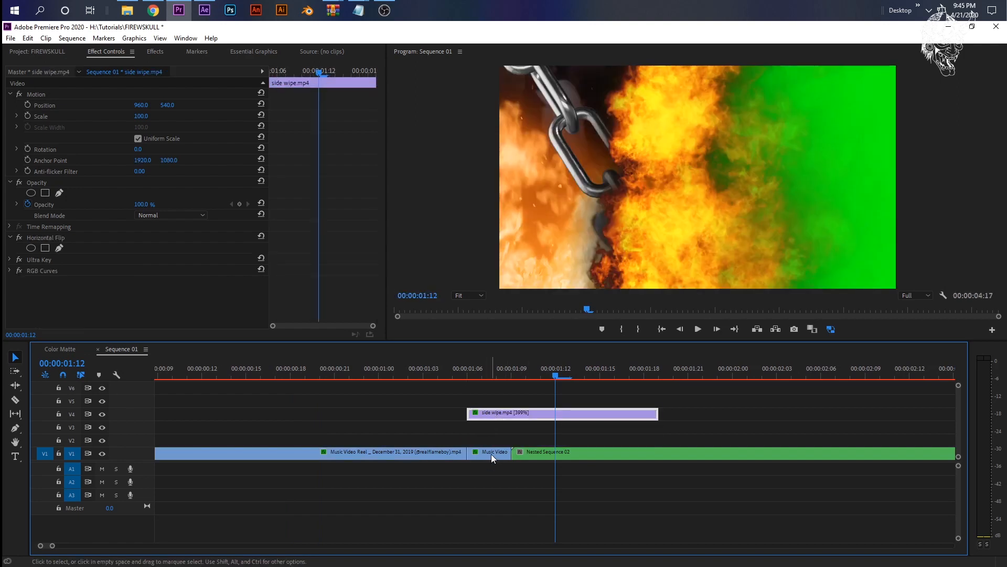
pyautogui.moveTo(491, 455); pyautogui.dragTo(658, 429)
# Step: Split the V3 music video clip at 00:00:01:09 and move its first part down to V1
pyautogui.moveTo(456, 373); pyautogui.dragTo(512, 387)
pyautogui.hotkey('ctrl', 'k')
pyautogui.moveTo(497, 433); pyautogui.dragTo(490, 447)
pyautogui.moveTo(489, 448); pyautogui.dragTo(489, 452)
# Step: Nest the side wipe clip on V4 together with the music video clip beneath it, keeping the default name
pyautogui.moveTo(454, 373); pyautogui.dragTo(560, 426)
pyautogui.rightClick(557, 434)
pyautogui.click(604, 345)
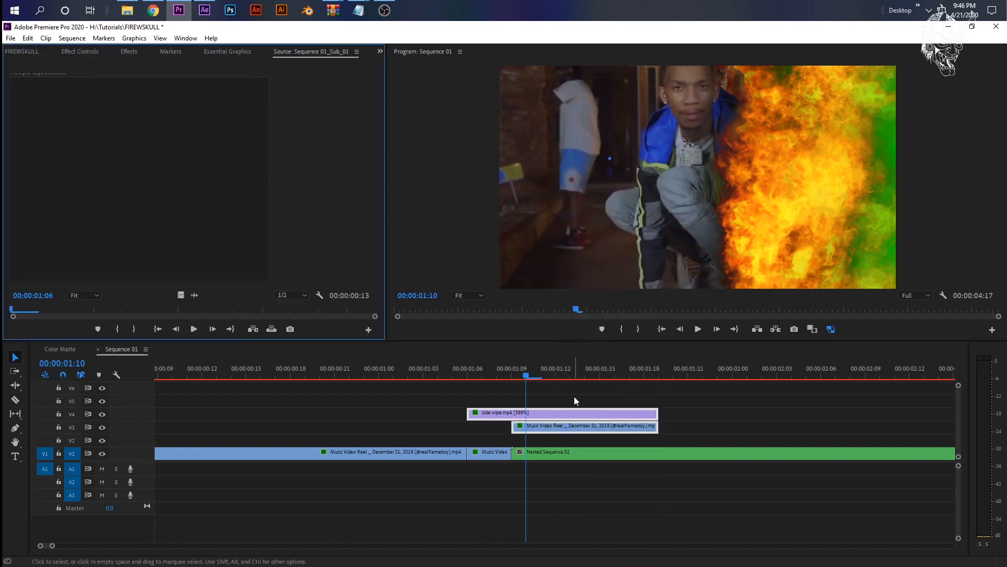
pyautogui.rightClick(557, 425)
pyautogui.click(603, 342)
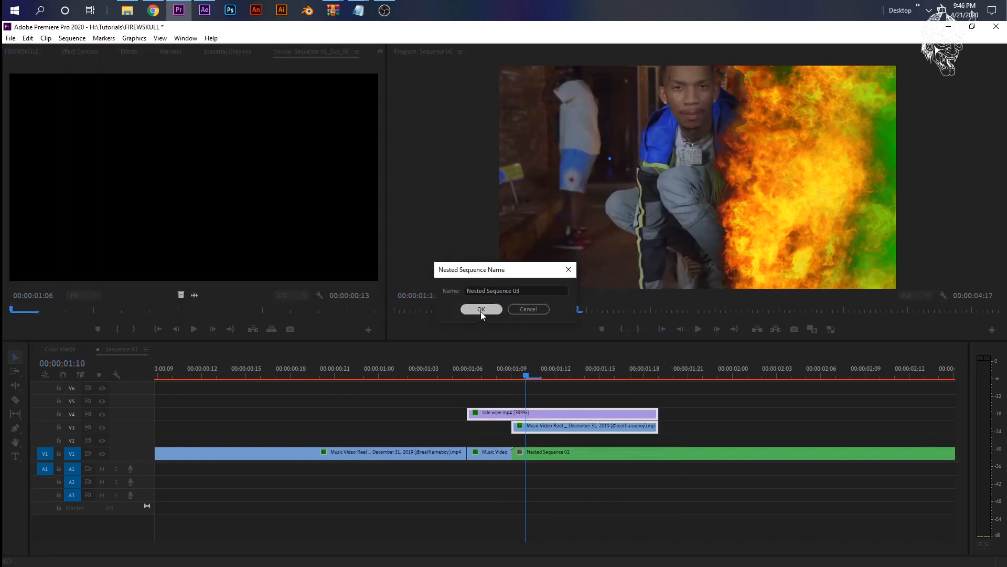
pyautogui.click(481, 309)
# Step: Find the Ultra Key effect and apply it to the nested side wipe on V3
pyautogui.moveTo(528, 374); pyautogui.dragTo(570, 382)
pyautogui.click(128, 51)
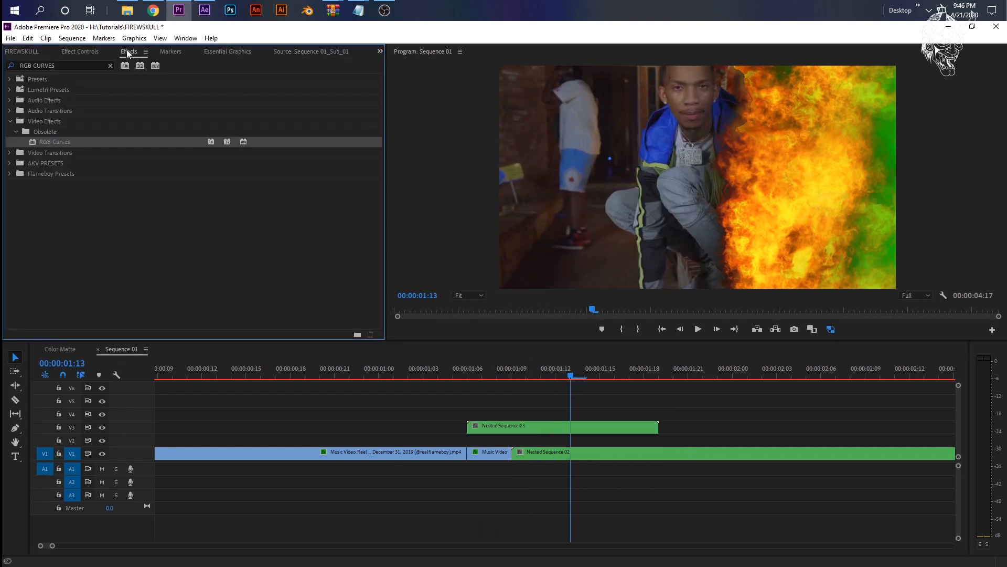
pyautogui.moveTo(105, 65); pyautogui.dragTo(4, 67)
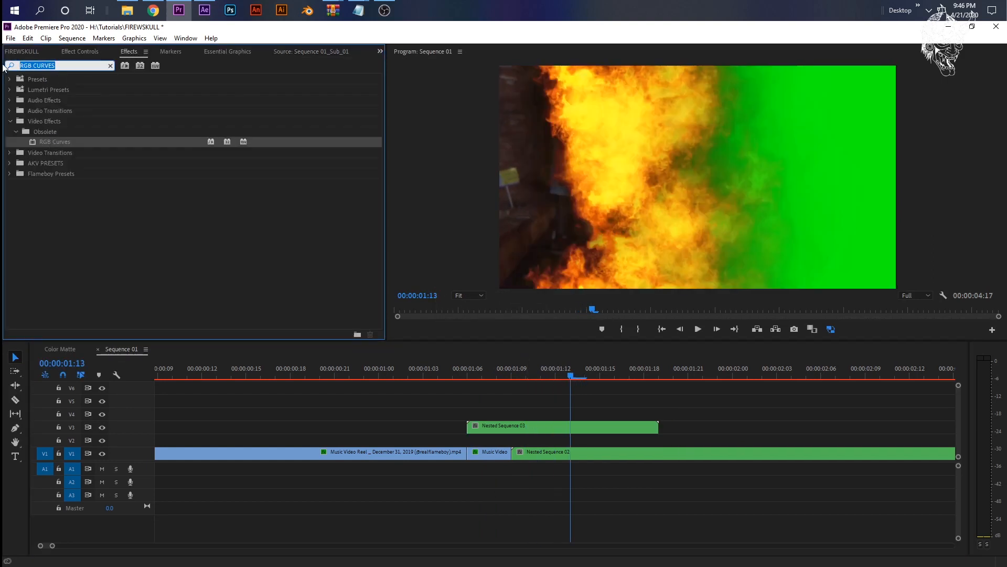
pyautogui.write('UULTRA')
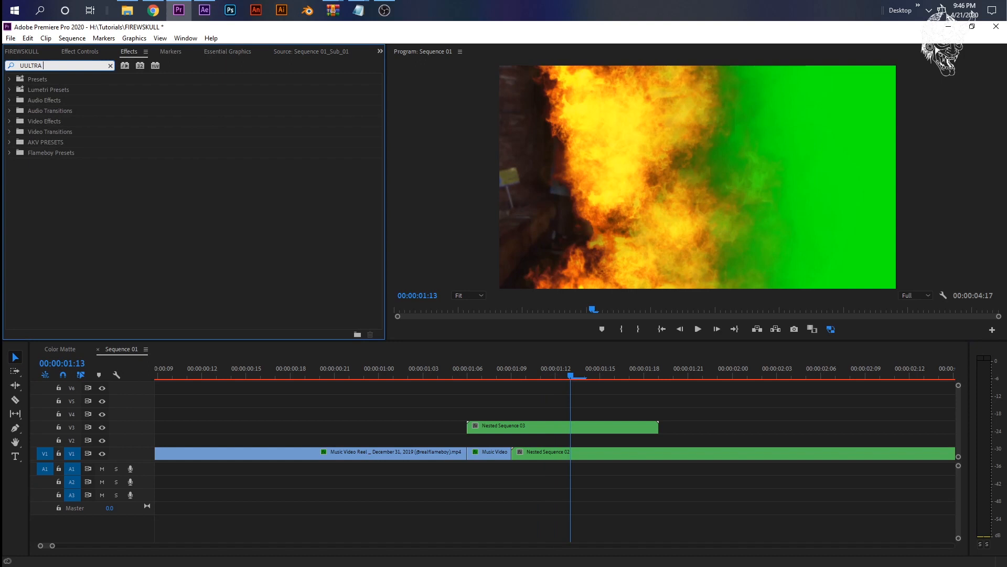
pyautogui.write('ultra key')
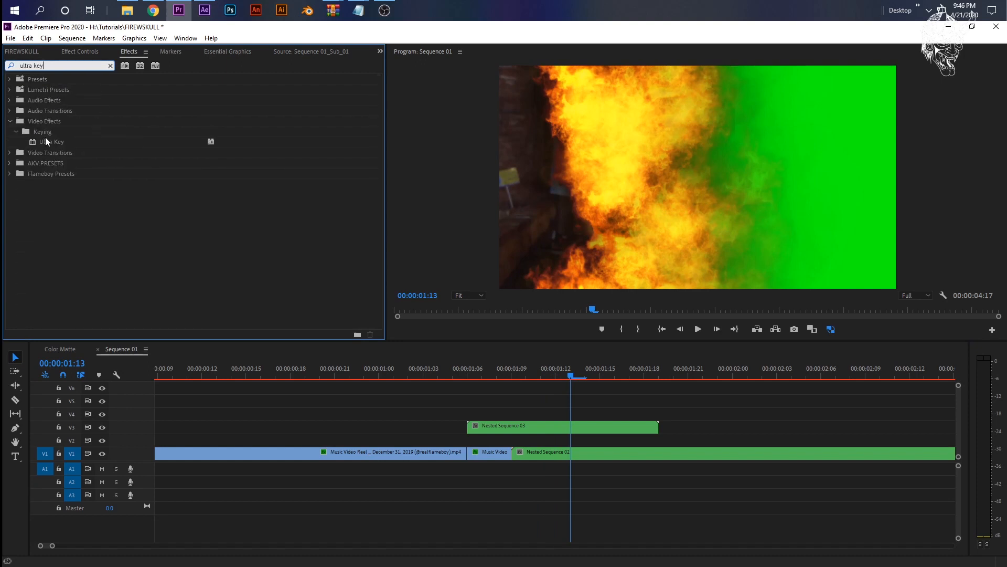
pyautogui.moveTo(46, 138); pyautogui.dragTo(521, 424)
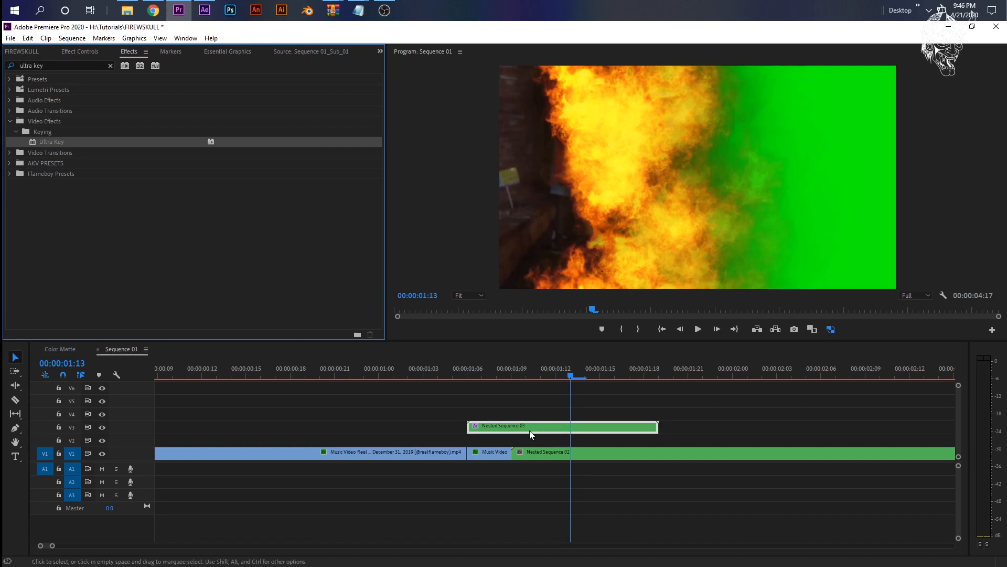
# Step: Sample the fire wipe's green area at 00:00:01:13 as the key color of the nested sequence's Ultra Key
pyautogui.click(78, 52)
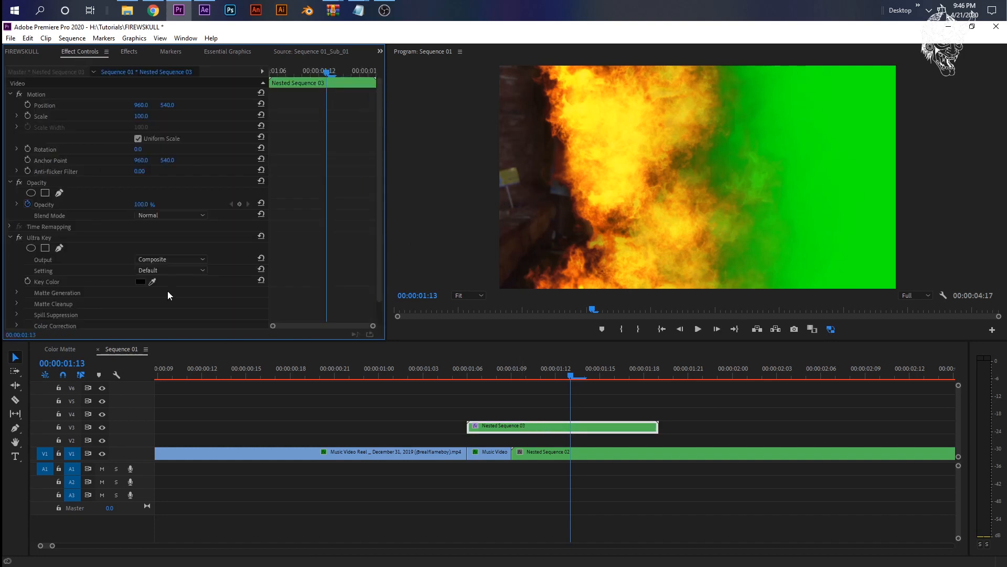
pyautogui.click(153, 282)
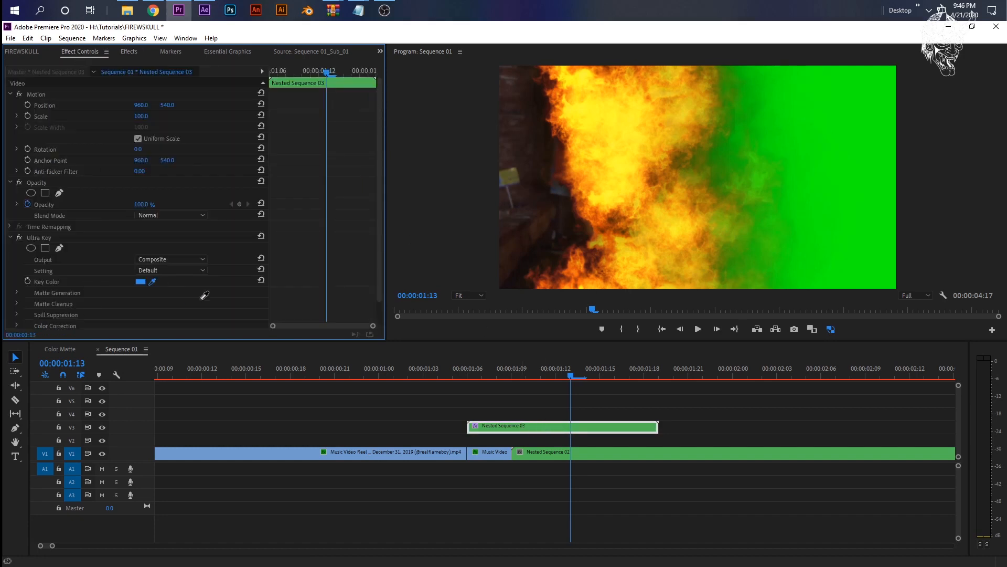
pyautogui.click(865, 163)
# Step: Set the nested sequence's Ultra Key Matte Generation to Transparency 45 and Highlight 39
pyautogui.click(11, 237)
pyautogui.click(10, 238)
pyautogui.click(18, 293)
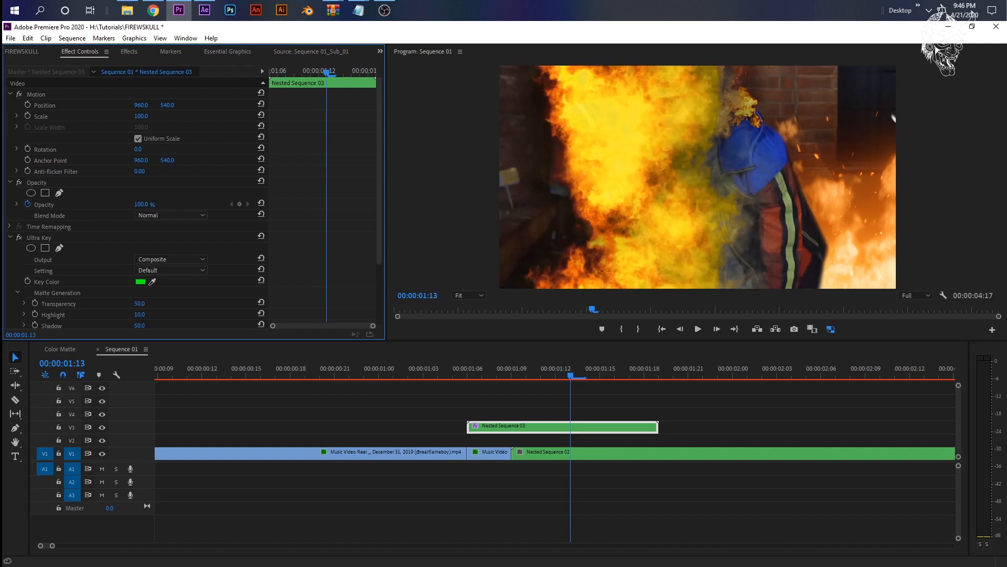
pyautogui.scroll(-2, 213, 294)
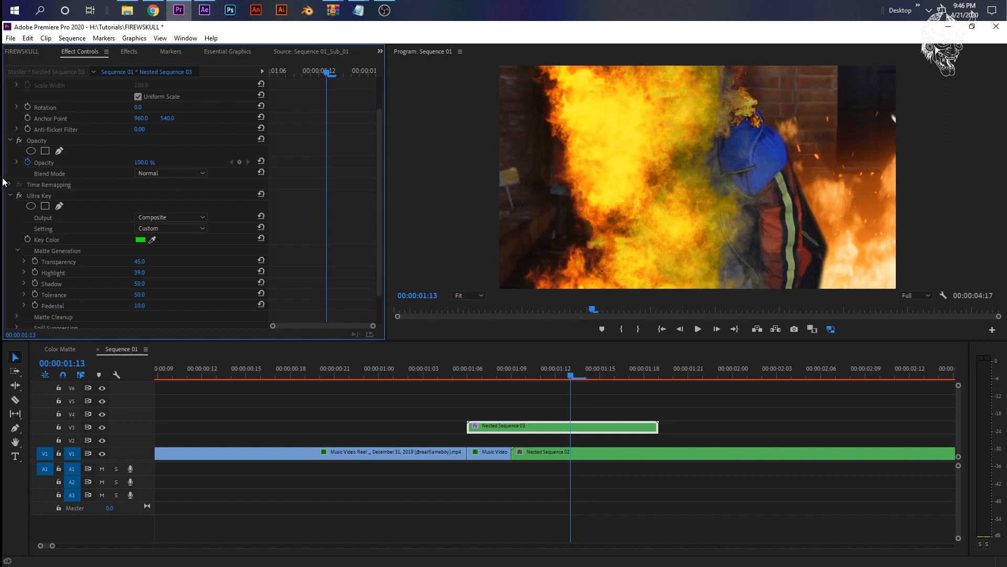
pyautogui.click(10, 199)
# Step: Play back the sequence and review the fire side wipe revealing the burning skull freeze frame
pyautogui.moveTo(467, 373); pyautogui.dragTo(747, 388)
pyautogui.click(266, 362)
pyautogui.press('space')
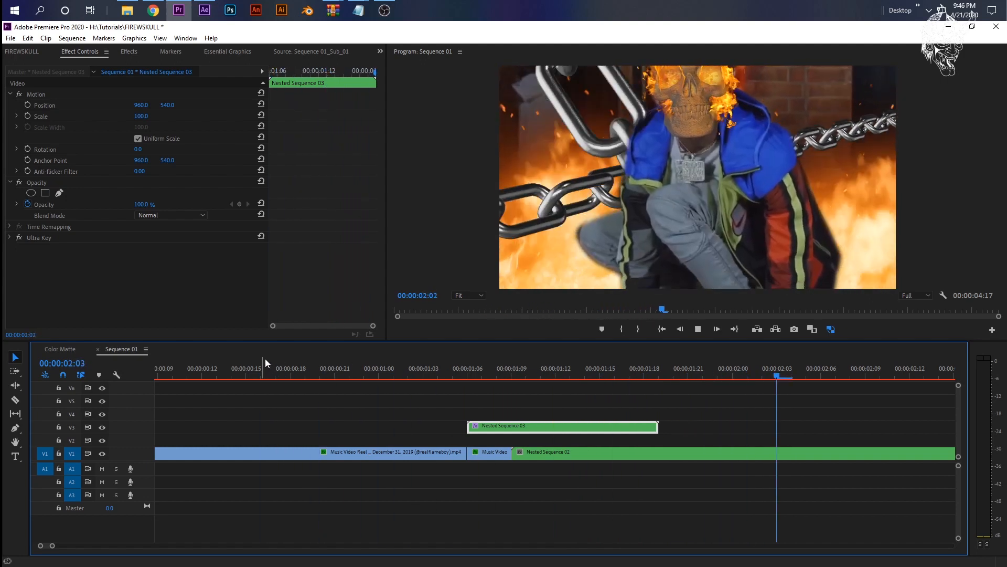
pyautogui.press('space')
pyautogui.moveTo(55, 545); pyautogui.dragTo(111, 546)
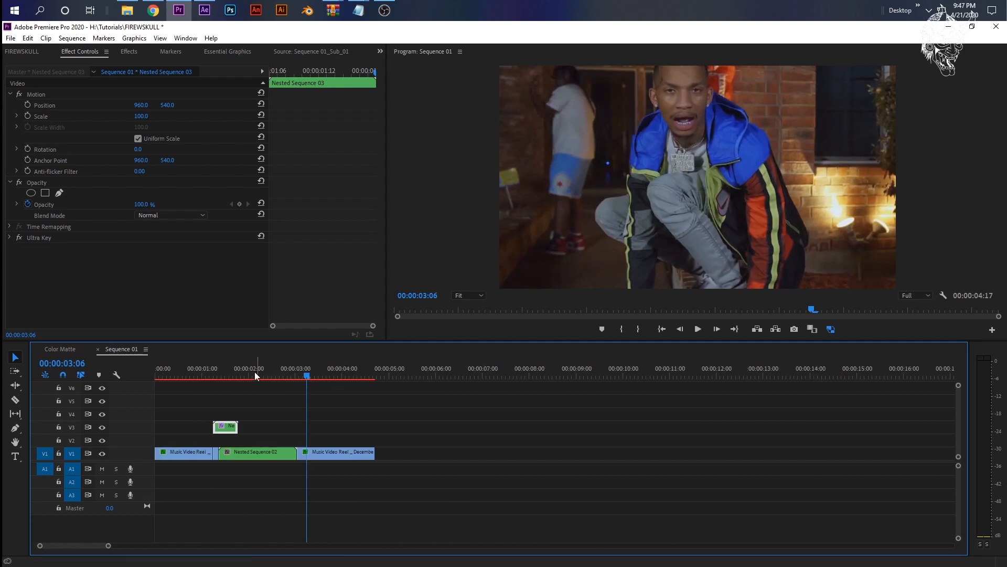
pyautogui.press('Home')
pyautogui.press('space')
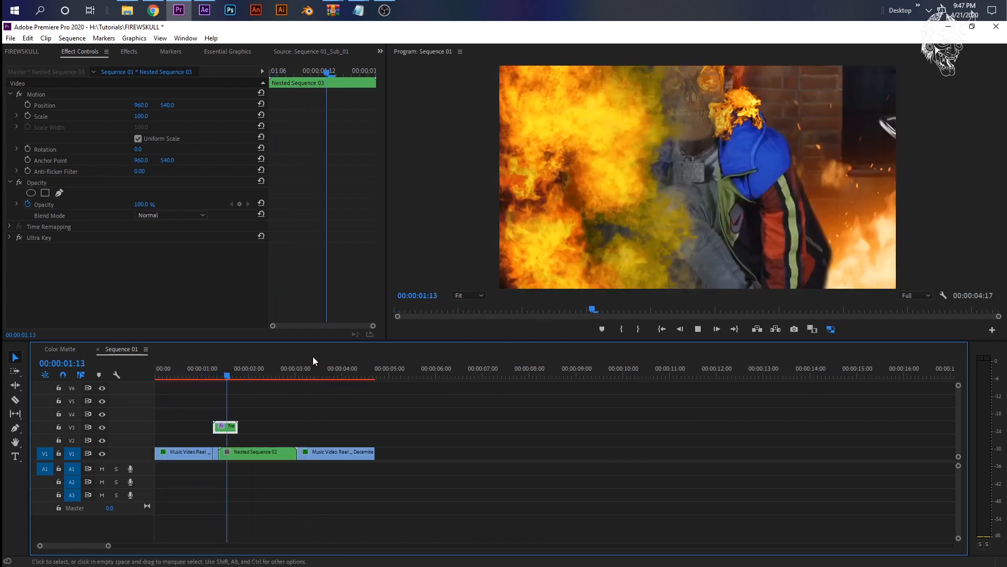
pyautogui.click(216, 367)
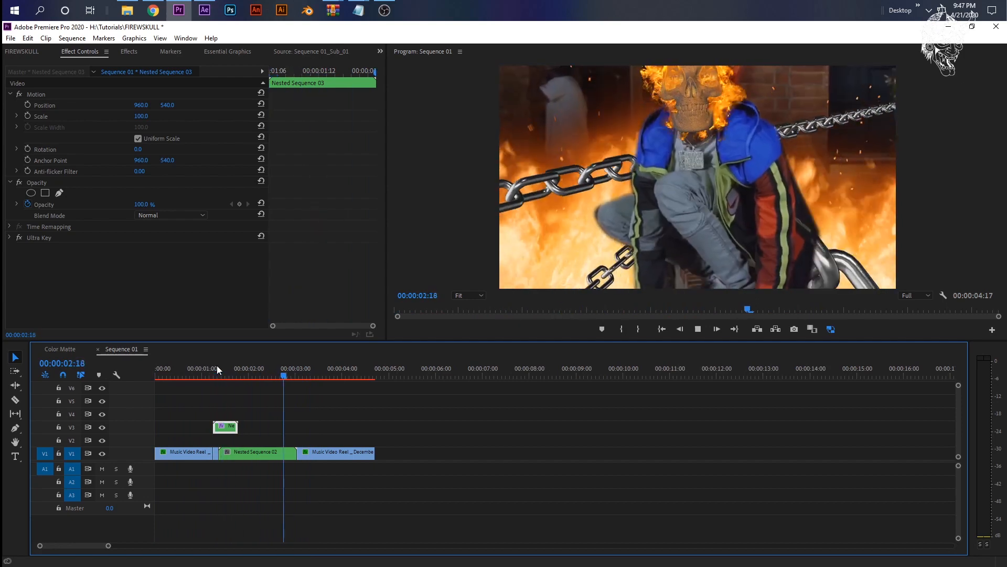
pyautogui.click(220, 367)
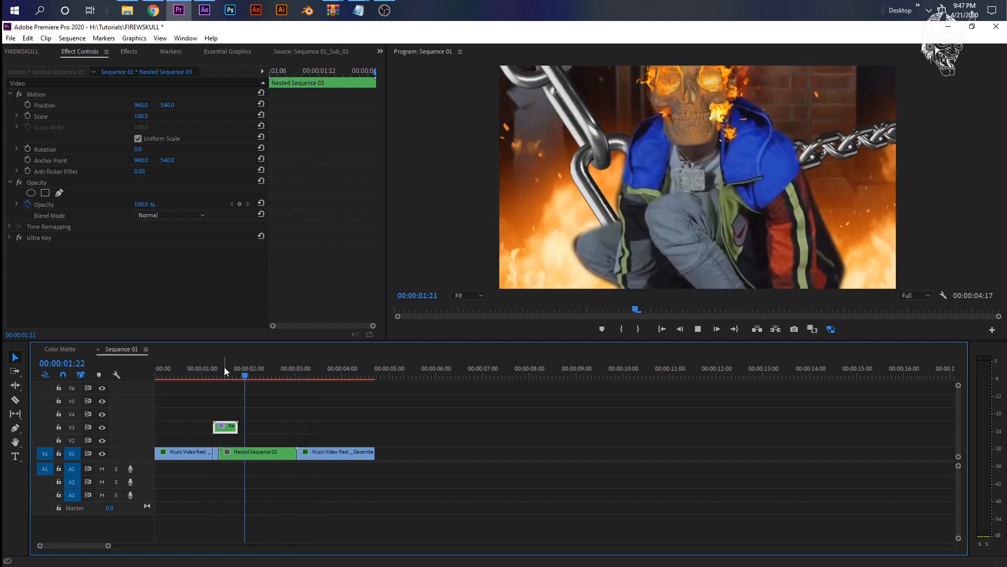
pyautogui.press('space')
pyautogui.click(191, 368)
pyautogui.press('space')
pyautogui.moveTo(221, 367); pyautogui.dragTo(226, 367)
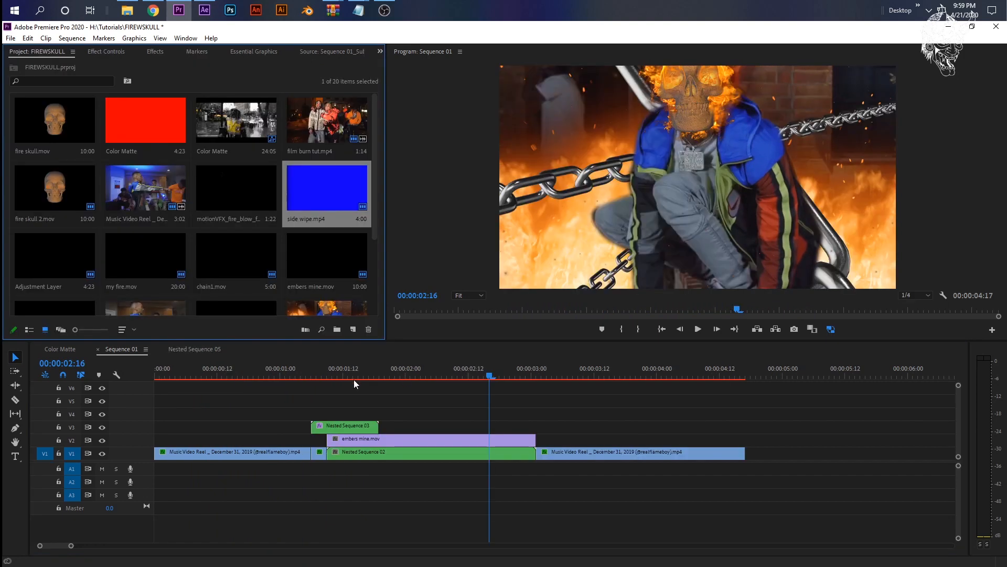
pyautogui.moveTo(353, 377); pyautogui.dragTo(309, 376)
pyautogui.press('space')
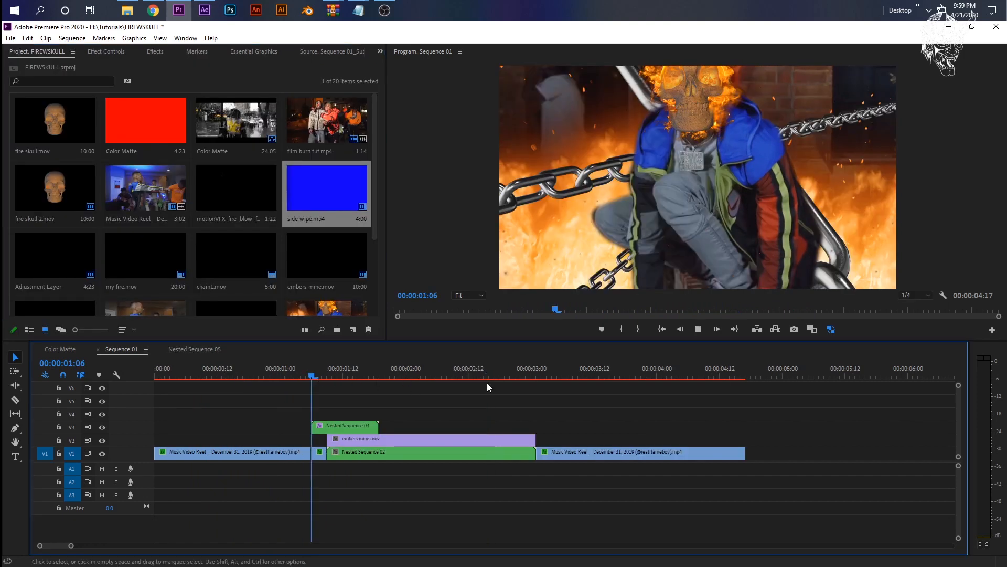
# Step: Place another side wipe.mp4 clip on V5 over the end of the freeze frame and set its speed to 400%
pyautogui.moveTo(327, 189); pyautogui.dragTo(411, 408)
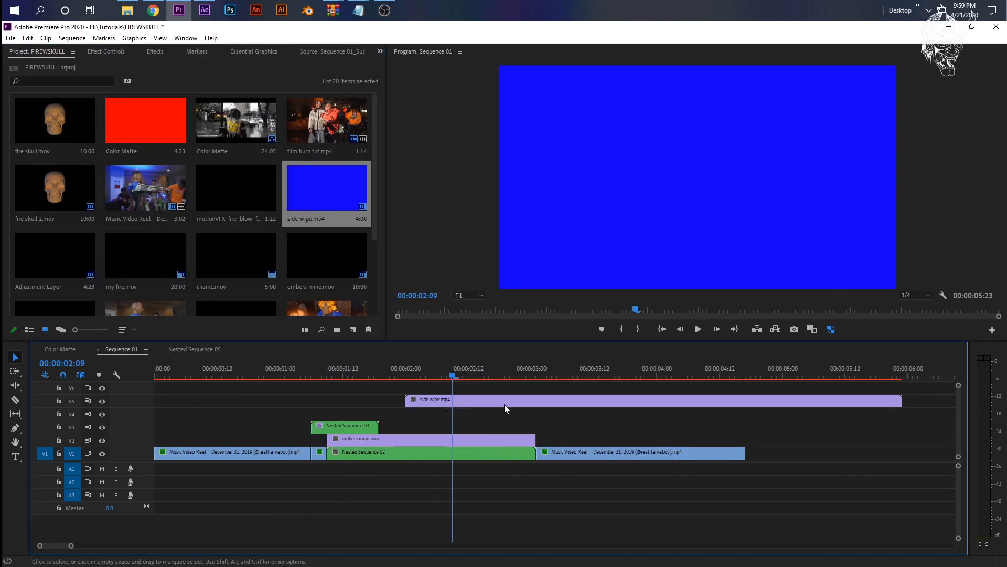
pyautogui.rightClick(588, 405)
pyautogui.click(641, 369)
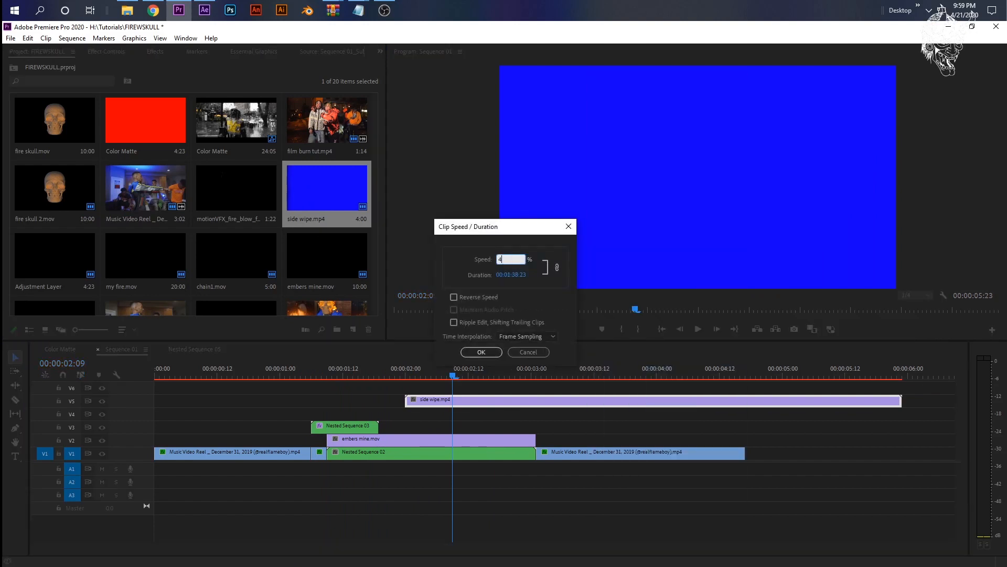
pyautogui.write('400')
pyautogui.press('Return')
# Step: Cut off and delete the tail of the second side wipe, then place the remainder on V3 starting at 00:00:02:10
pyautogui.moveTo(506, 401); pyautogui.dragTo(546, 411)
pyautogui.moveTo(470, 377); pyautogui.dragTo(523, 385)
pyautogui.press('Left')
pyautogui.hotkey('ctrl', 'k')
pyautogui.click(539, 415)
pyautogui.press('Delete')
pyautogui.moveTo(471, 413); pyautogui.dragTo(524, 426)
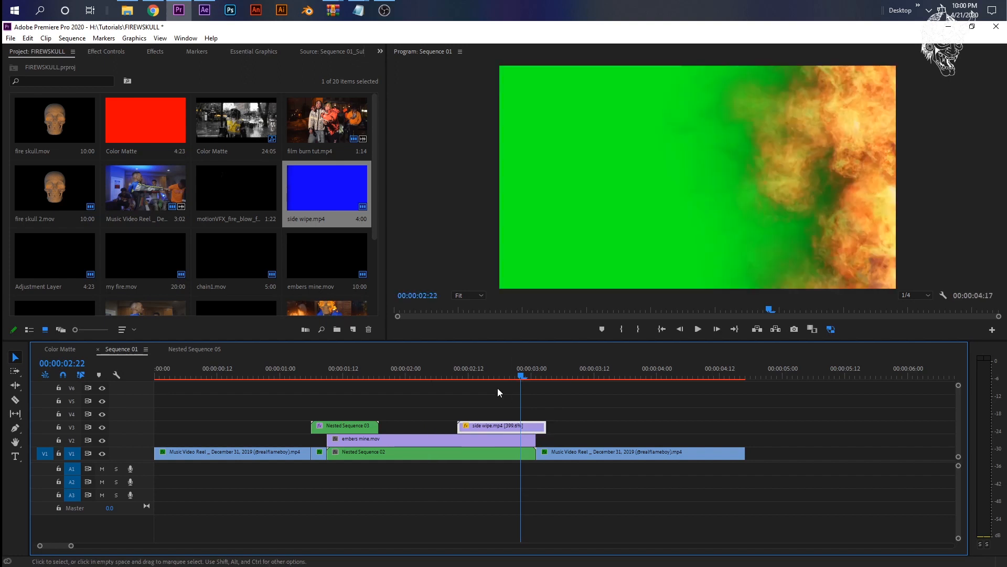
# Step: Trim the end of the second side wipe to 00:00:03:01, where the freeze-frame nest ends
pyautogui.click(474, 377)
pyautogui.moveTo(480, 388); pyautogui.dragTo(527, 421)
pyautogui.click(528, 378)
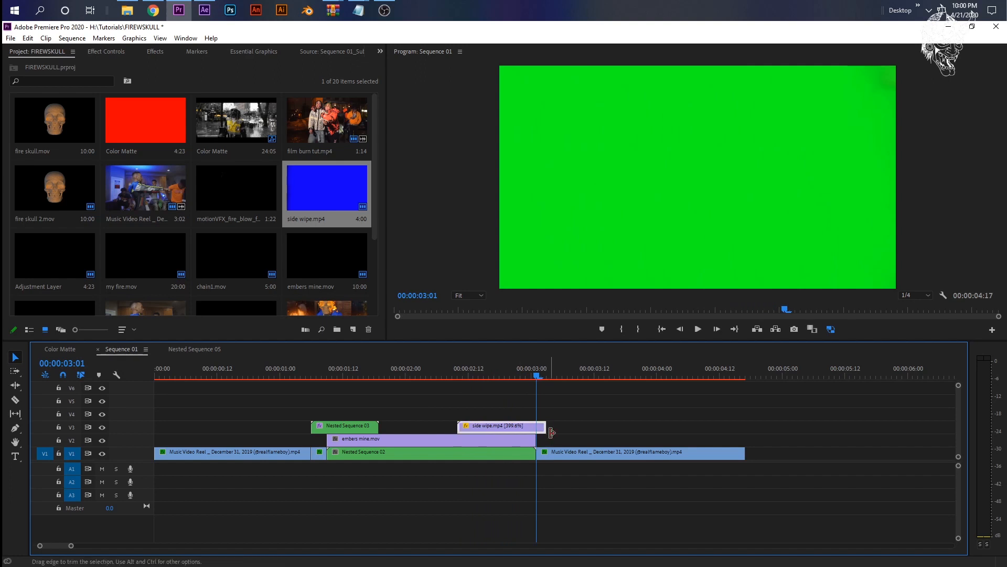
pyautogui.moveTo(545, 426); pyautogui.dragTo(538, 422)
# Step: Split Nested Sequence 02 at 00:00:02:10 and stack its end segment on V4 beneath the side wipe moved to V5
pyautogui.moveTo(464, 375)
pyautogui.mouseDown()
pyautogui.moveTo(481, 385)
pyautogui.moveTo(467, 386)
pyautogui.mouseUp()
pyautogui.click(466, 455)
pyautogui.moveTo(491, 427); pyautogui.dragTo(490, 400)
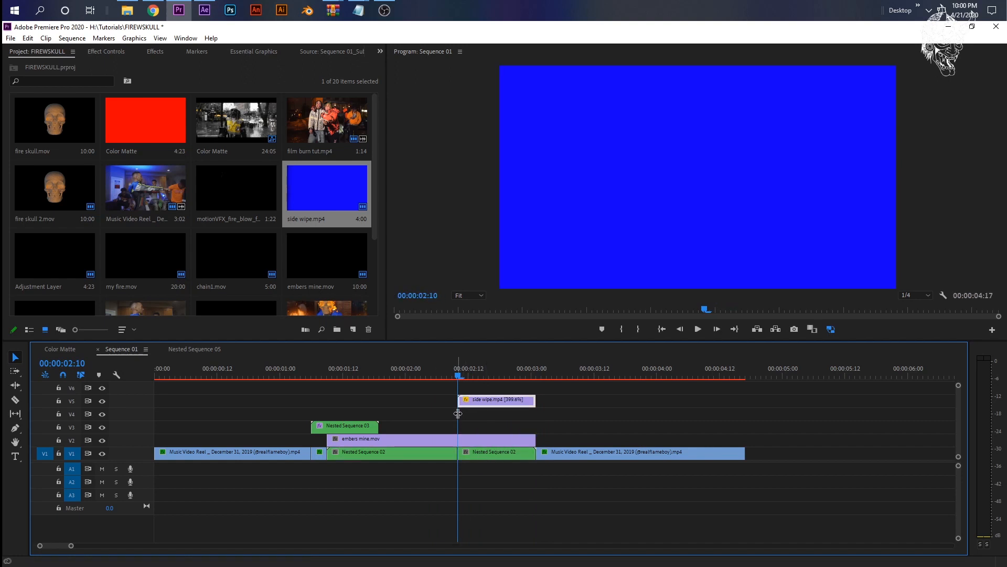
pyautogui.moveTo(477, 458); pyautogui.dragTo(477, 416)
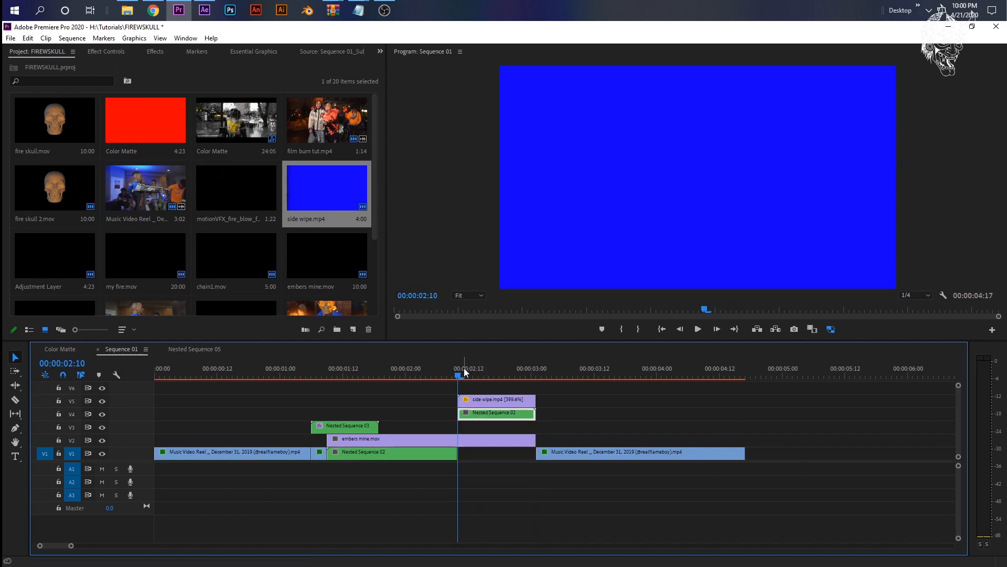
# Step: Apply Ultra Key to the second side wipe clip on V5
pyautogui.moveTo(462, 376); pyautogui.dragTo(490, 385)
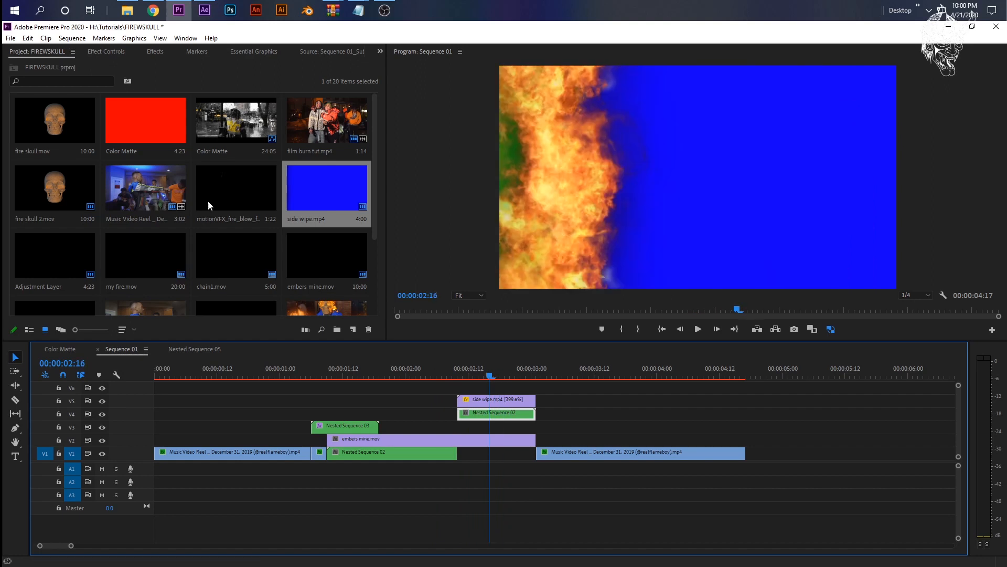
pyautogui.click(155, 51)
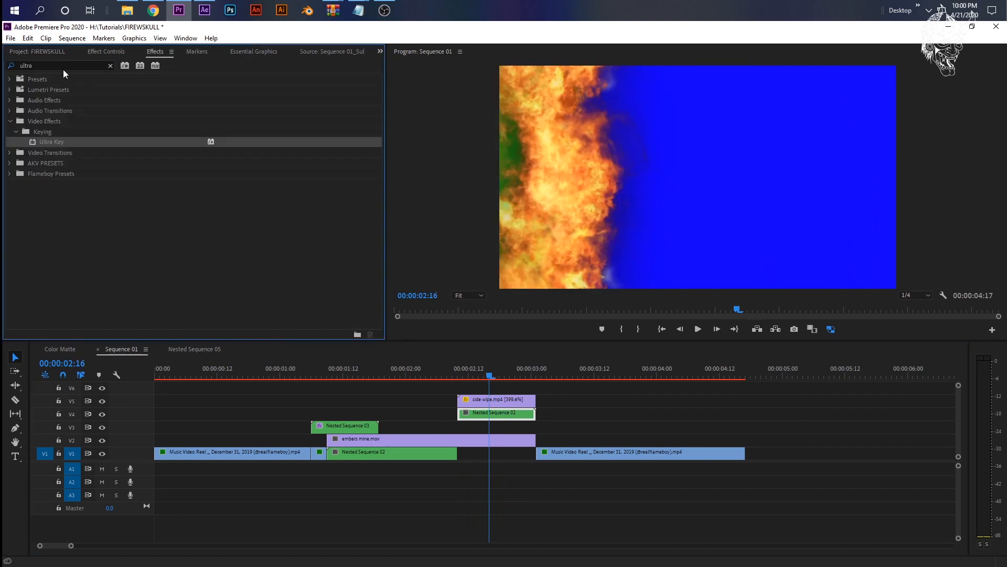
pyautogui.moveTo(334, 241); pyautogui.dragTo(499, 402)
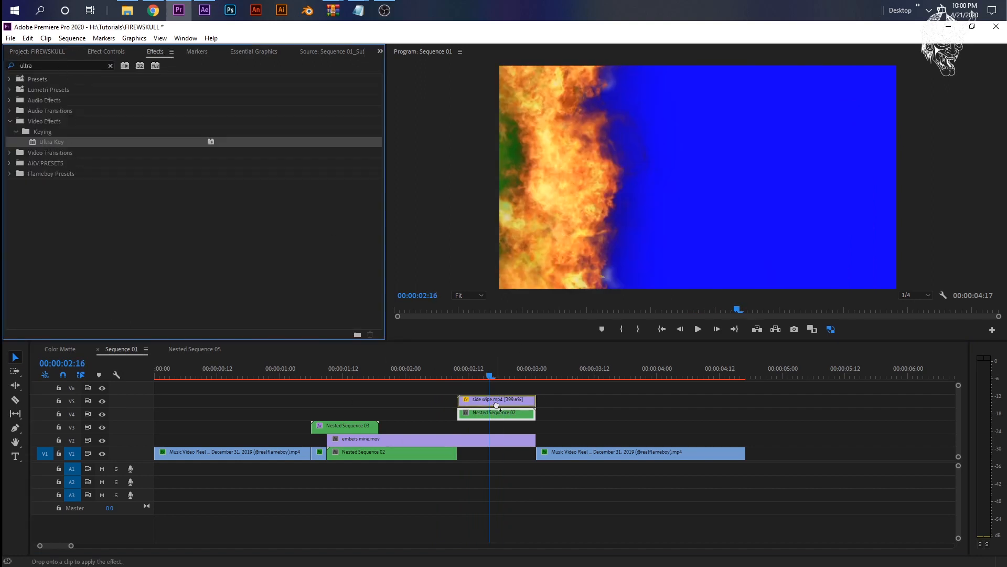
# Step: Key out the second side wipe's blue area at 00:00:02:16 and adjust its Matte Generation Transparency
pyautogui.click(108, 51)
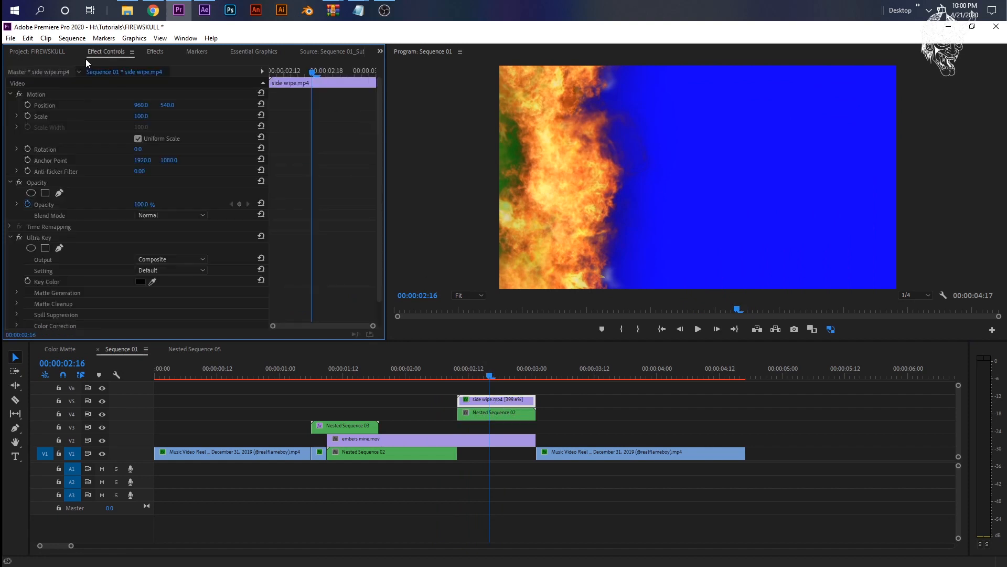
pyautogui.click(153, 282)
pyautogui.click(767, 190)
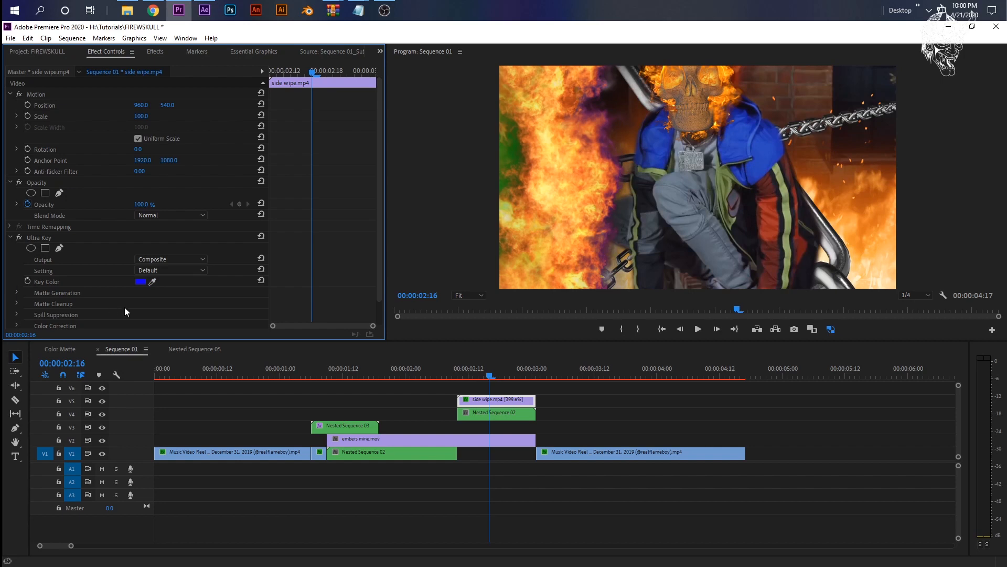
pyautogui.click(17, 292)
pyautogui.moveTo(139, 305)
pyautogui.mouseDown()
pyautogui.moveTo(161, 304)
pyautogui.moveTo(150, 317)
pyautogui.mouseUp()
# Step: Nest the second side wipe together with the Nested Sequence 02 segment beneath it, keeping the default name
pyautogui.moveTo(443, 369); pyautogui.dragTo(496, 415)
pyautogui.rightClick(493, 407)
pyautogui.click(518, 332)
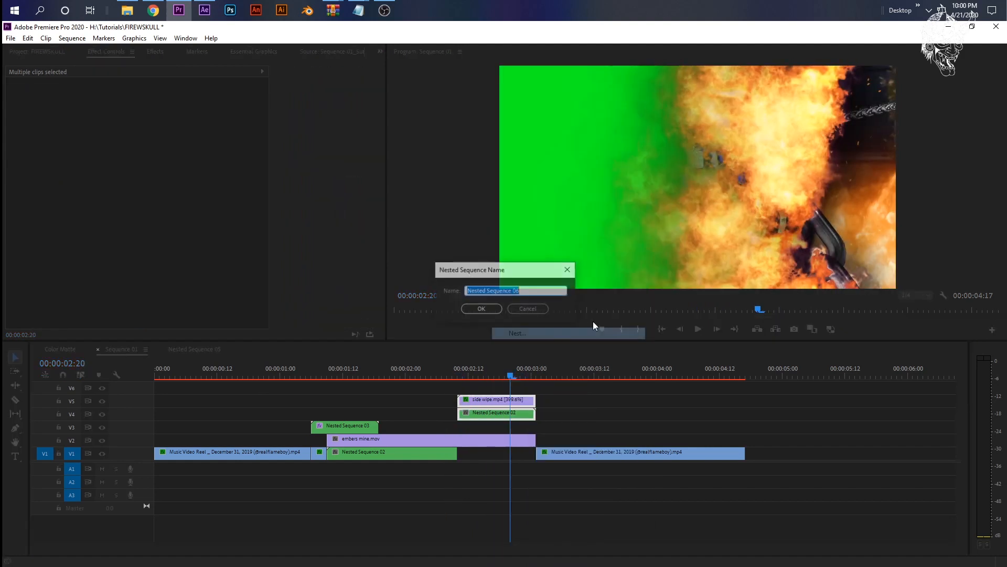
pyautogui.click(479, 309)
# Step: Move the final music video clip from V1 up to V3
pyautogui.moveTo(570, 434); pyautogui.dragTo(571, 426)
pyautogui.moveTo(517, 376); pyautogui.dragTo(553, 383)
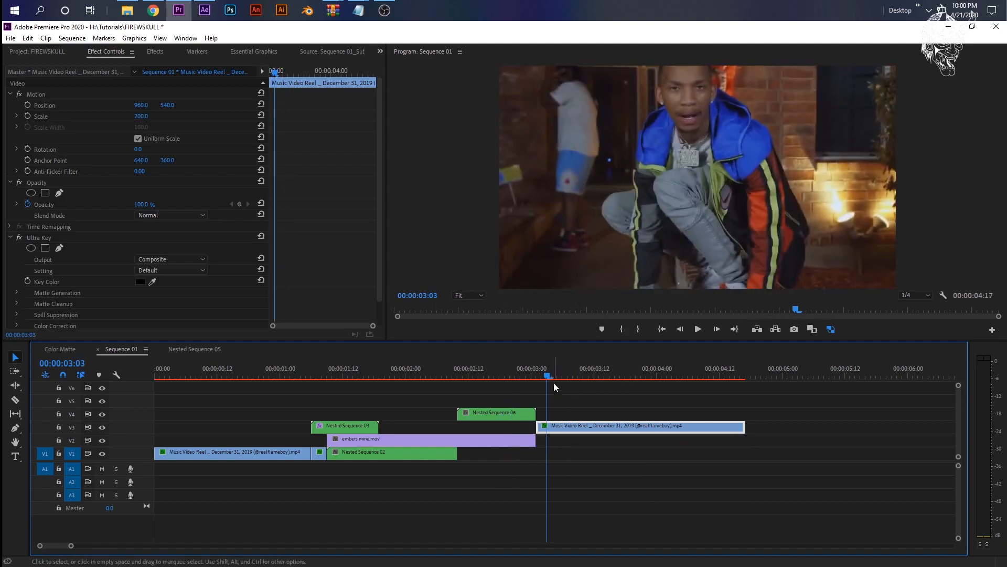
# Step: Move the final music video clip on V3 earlier so it starts together with Nested Sequence 06, and play back the result
pyautogui.moveTo(560, 423); pyautogui.dragTo(480, 423)
pyautogui.moveTo(441, 373); pyautogui.dragTo(238, 368)
pyautogui.press('space')
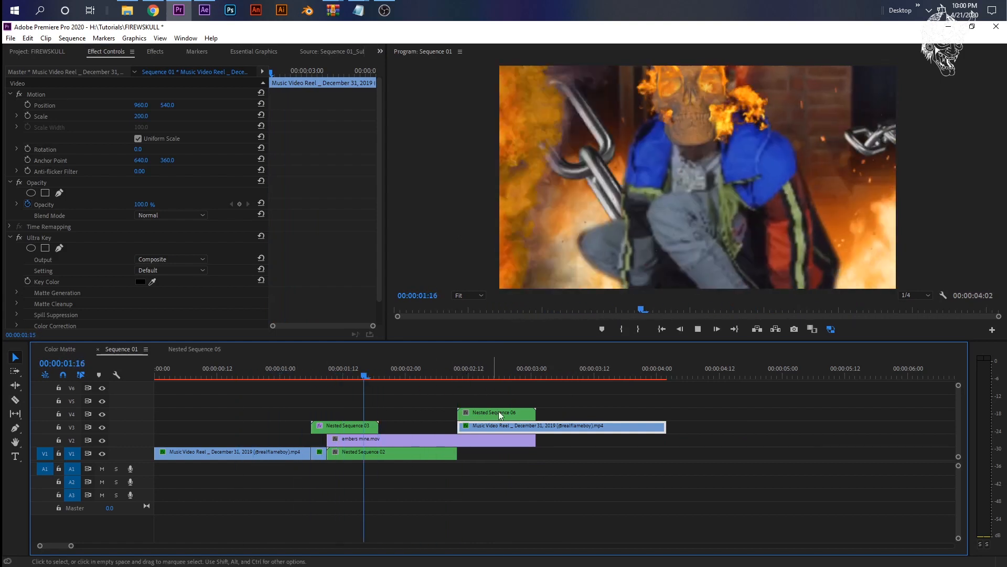
pyautogui.press('space')
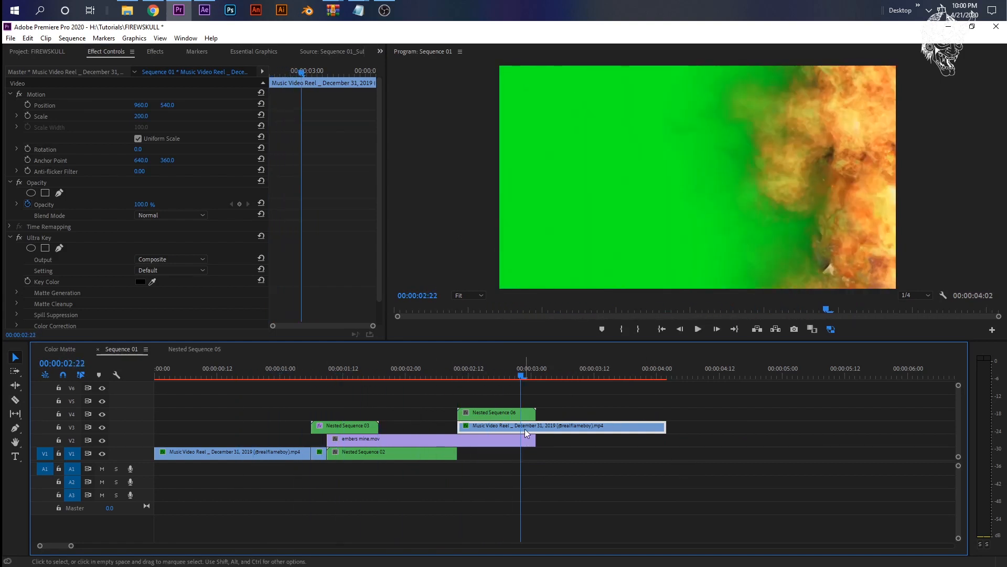
# Step: Key out the green in Nested Sequence 06 with Ultra Key and set its Matte Generation Transparency to 47
pyautogui.click(156, 52)
pyautogui.moveTo(52, 142); pyautogui.dragTo(481, 415)
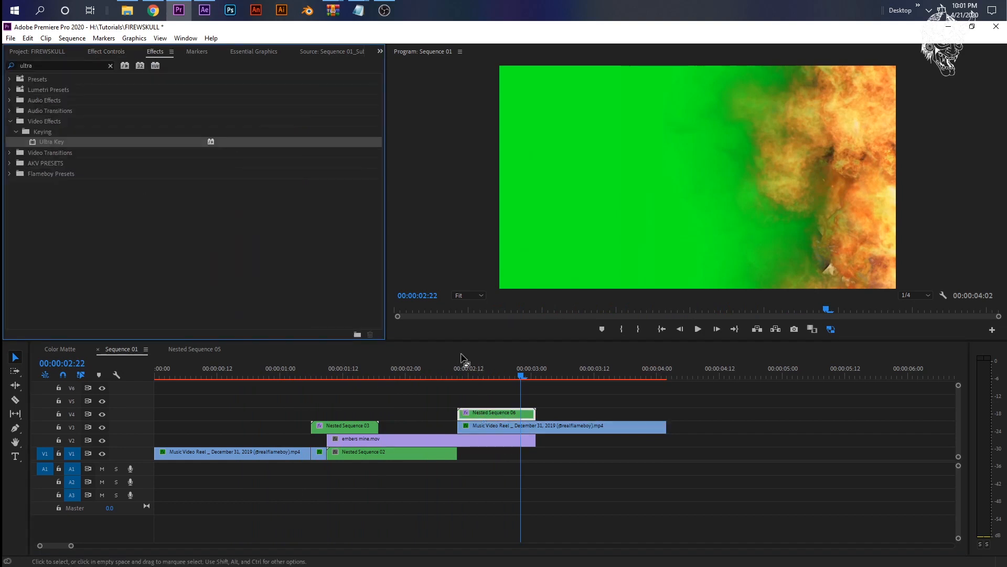
pyautogui.click(113, 52)
pyautogui.moveTo(153, 281); pyautogui.dragTo(613, 181)
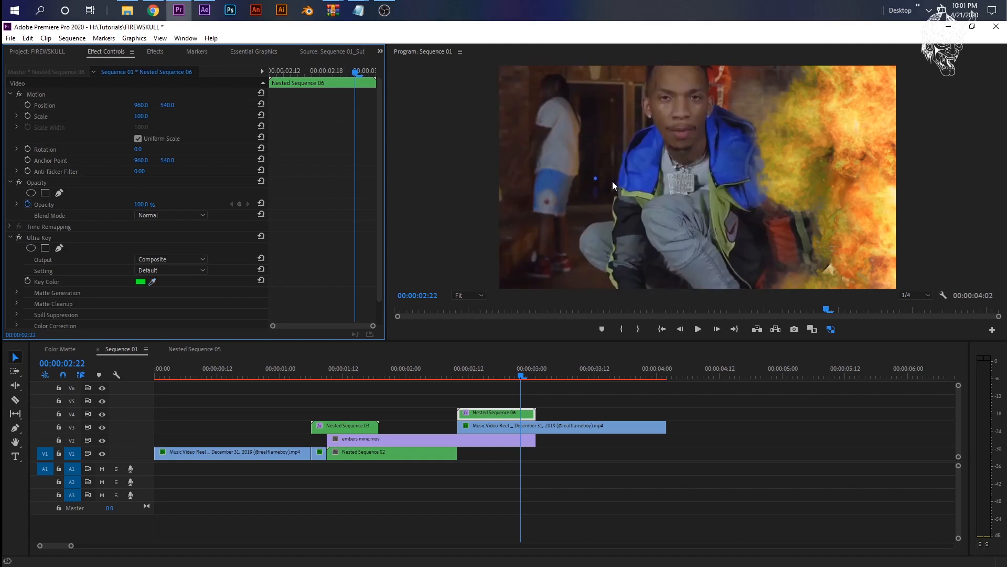
pyautogui.scroll(-1, 17, 288)
pyautogui.click(18, 268)
pyautogui.moveTo(139, 279)
pyautogui.mouseDown()
pyautogui.moveTo(167, 279)
pyautogui.moveTo(137, 279)
pyautogui.mouseUp()
pyautogui.click(149, 52)
pyautogui.moveTo(39, 64); pyautogui.dragTo(36, 64)
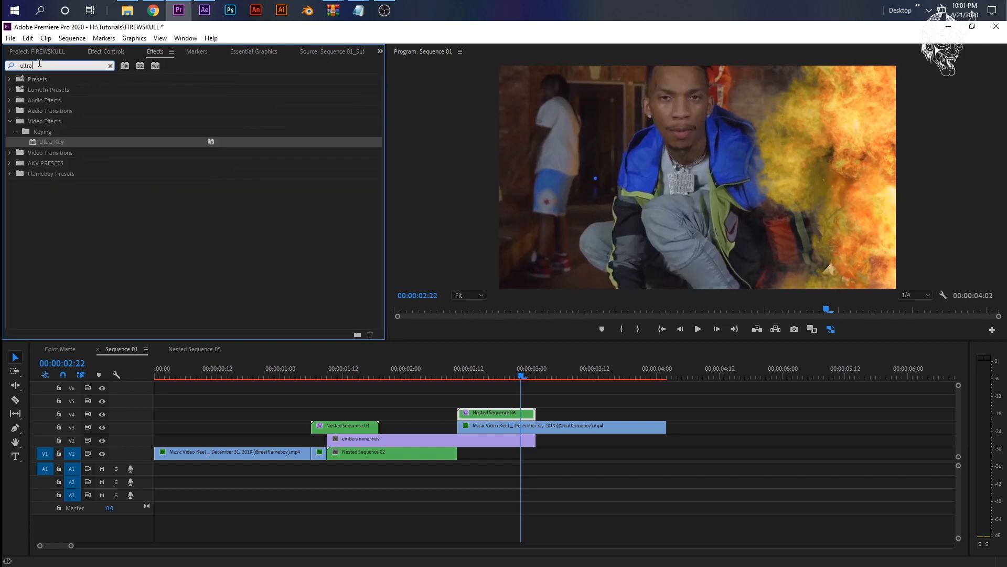
pyautogui.moveTo(37, 64); pyautogui.dragTo(4, 68)
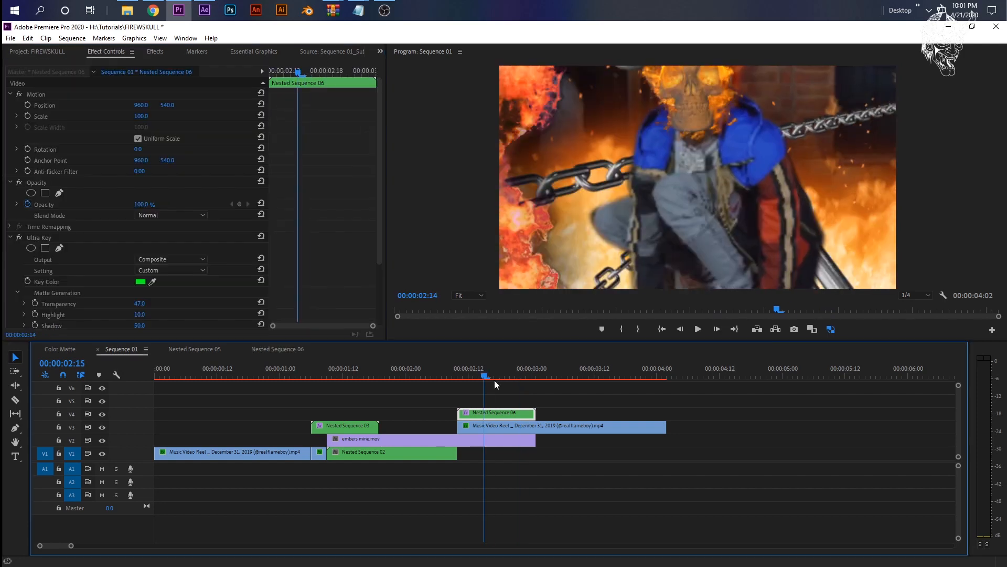
# Step: Refine the Ultra Key matte at 00:00:02:20 with Highlight 0, Shadow 5 and Tolerance 75, and play back the sequence
pyautogui.moveTo(494, 380); pyautogui.dragTo(510, 377)
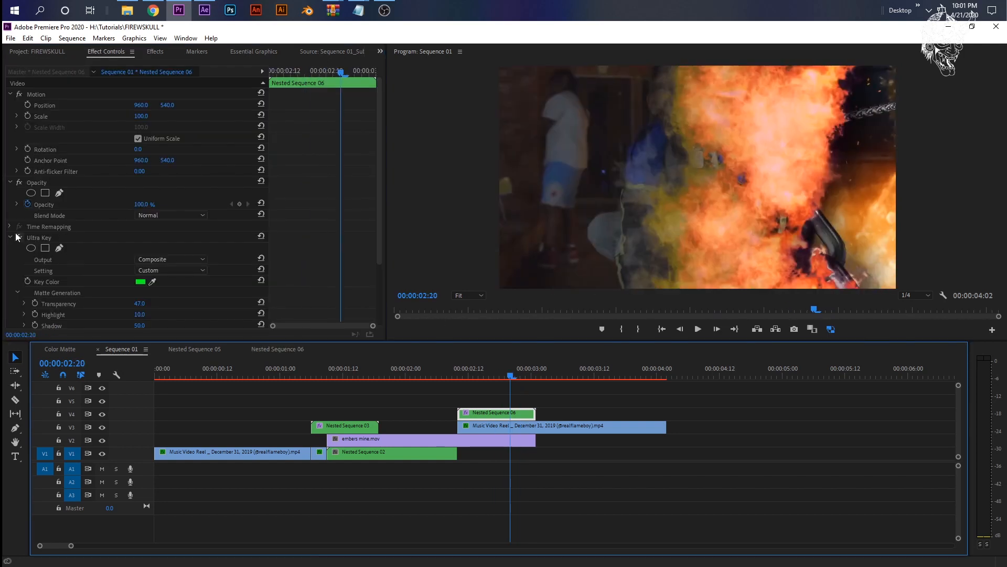
pyautogui.scroll(-2, 120, 286)
pyautogui.click(133, 288)
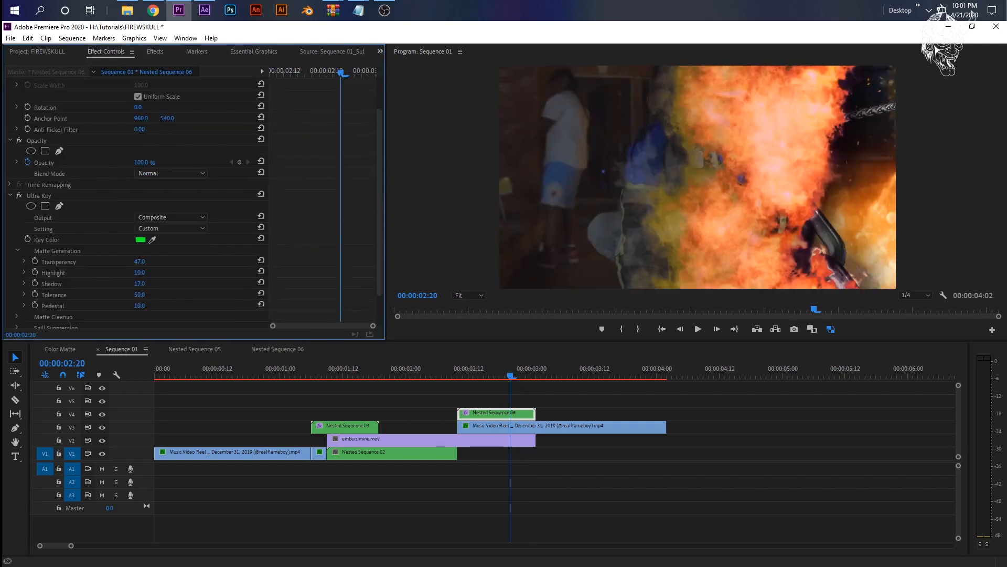
pyautogui.moveTo(139, 283); pyautogui.dragTo(156, 281)
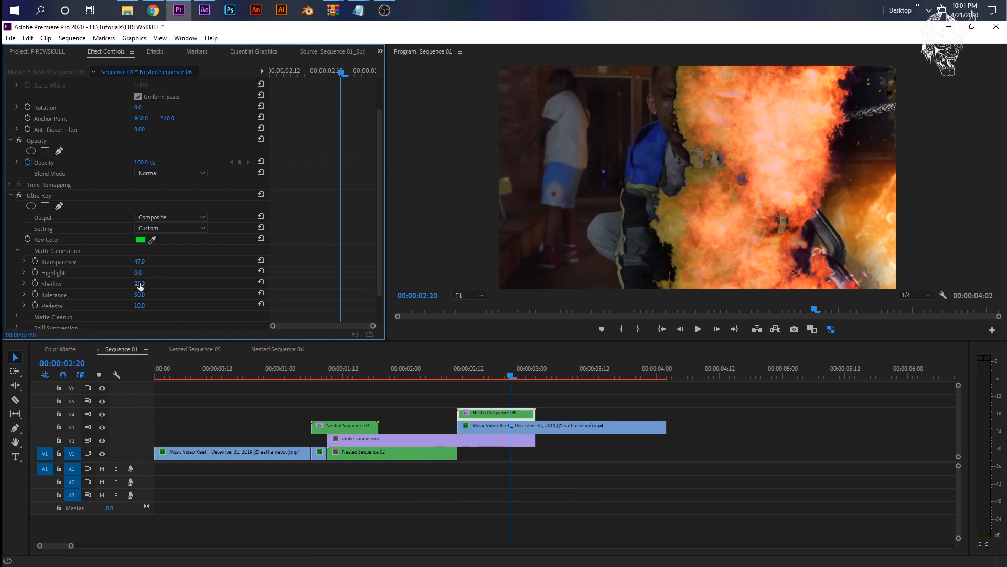
pyautogui.moveTo(140, 284)
pyautogui.mouseDown()
pyautogui.moveTo(105, 283)
pyautogui.moveTo(141, 283)
pyautogui.mouseUp()
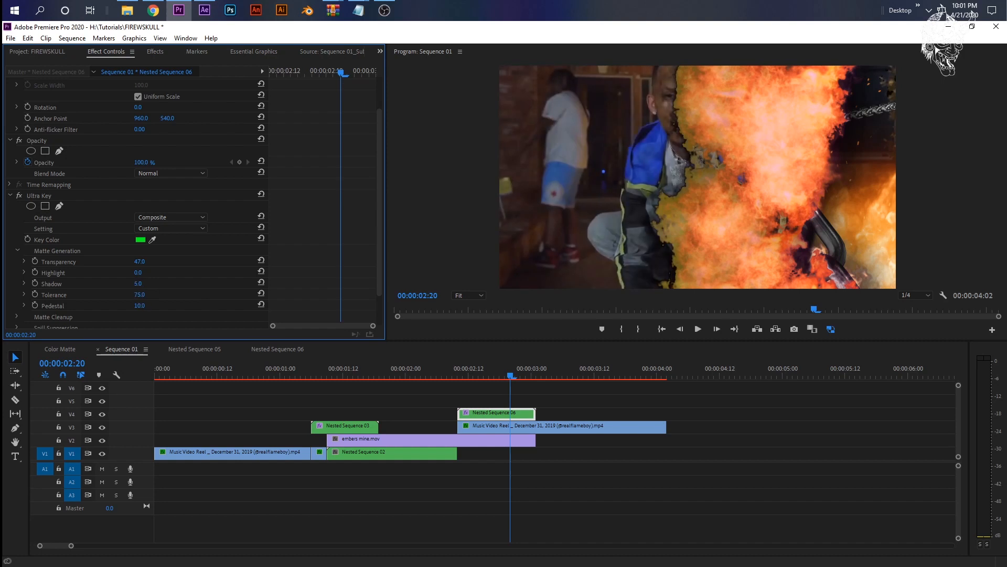
pyautogui.click(245, 373)
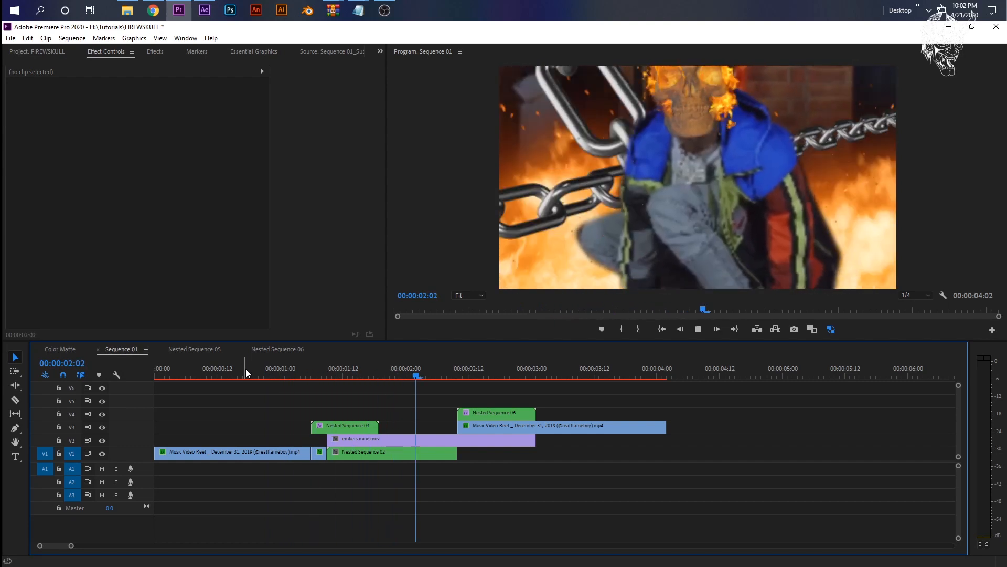
pyautogui.press('space')
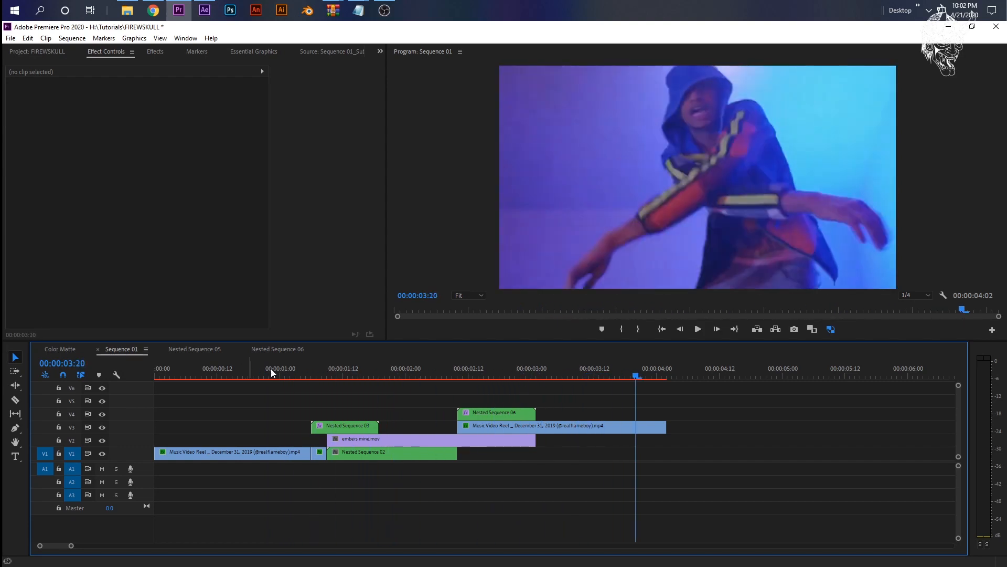